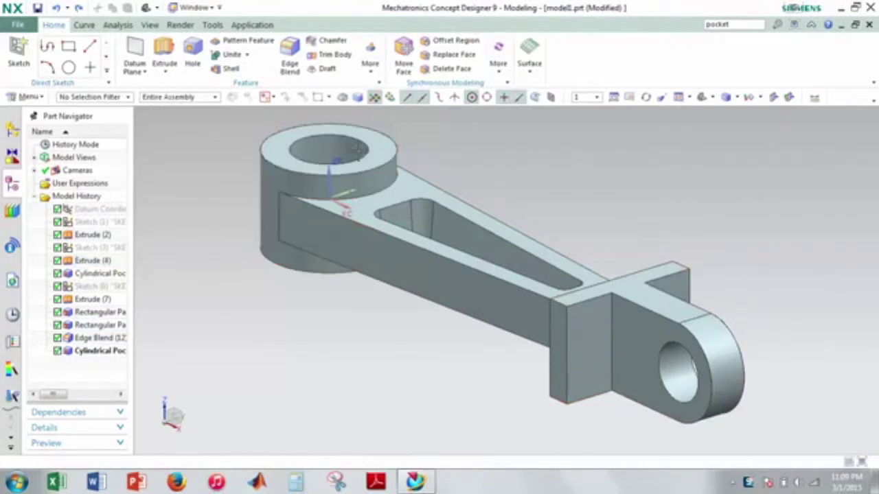
- Highlight the Rectangular Pad (11) and Rectangular Pad (10) features on the existing part
left_click(103, 325)
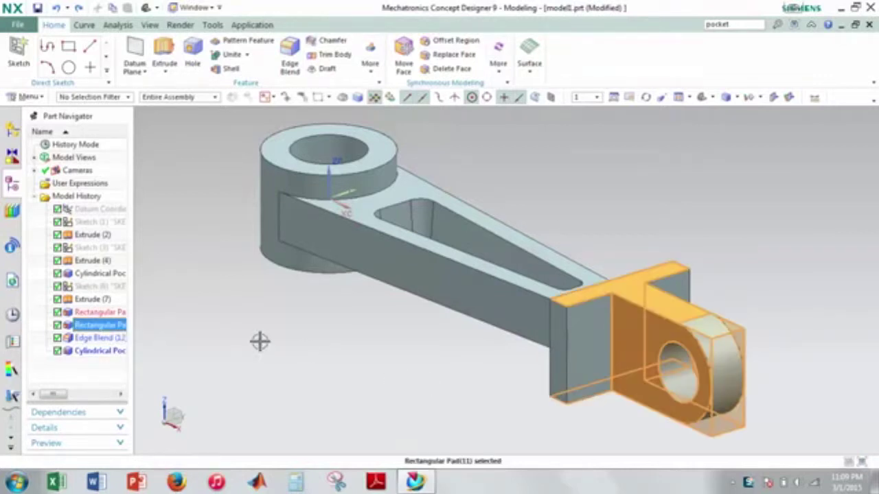
key("Escape")
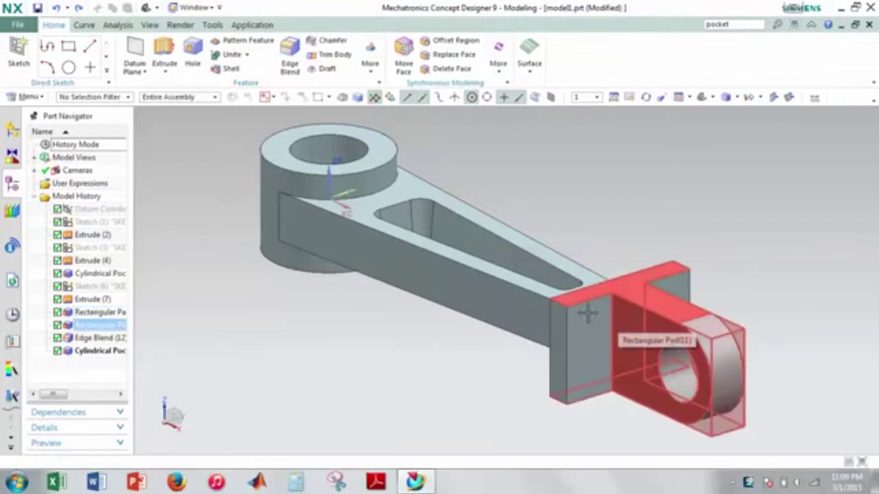
left_click(118, 312)
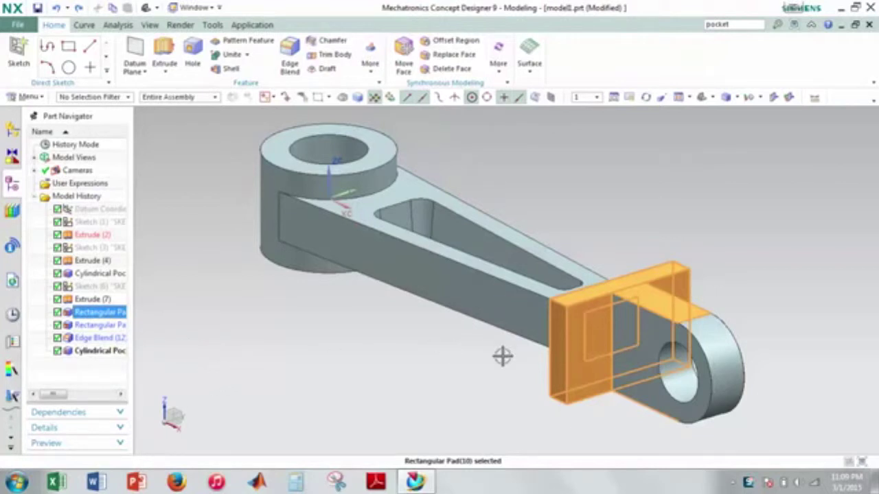
- Create the new model part c08tut3.prt and bring up the Create Sketch settings
key("Escape")
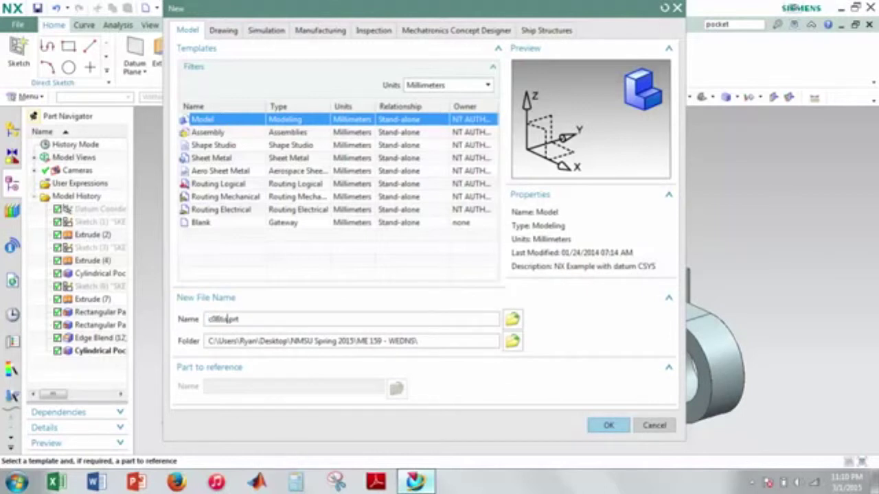
key("Return")
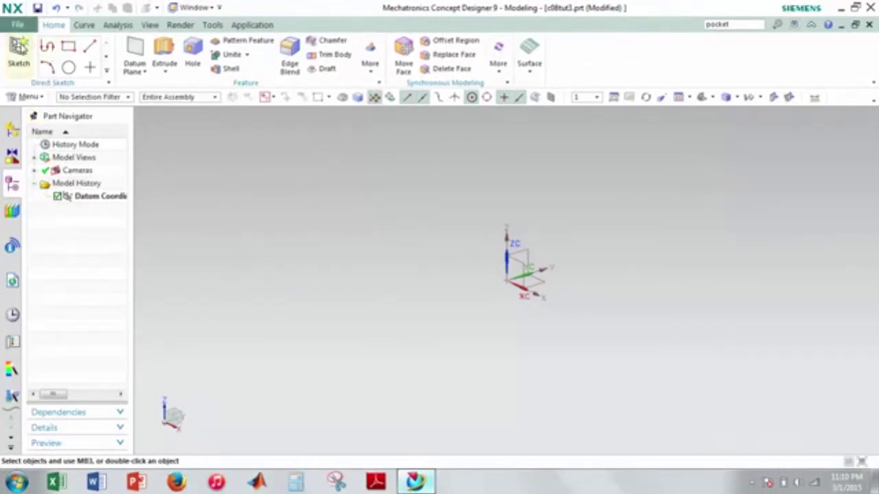
left_click(19, 51)
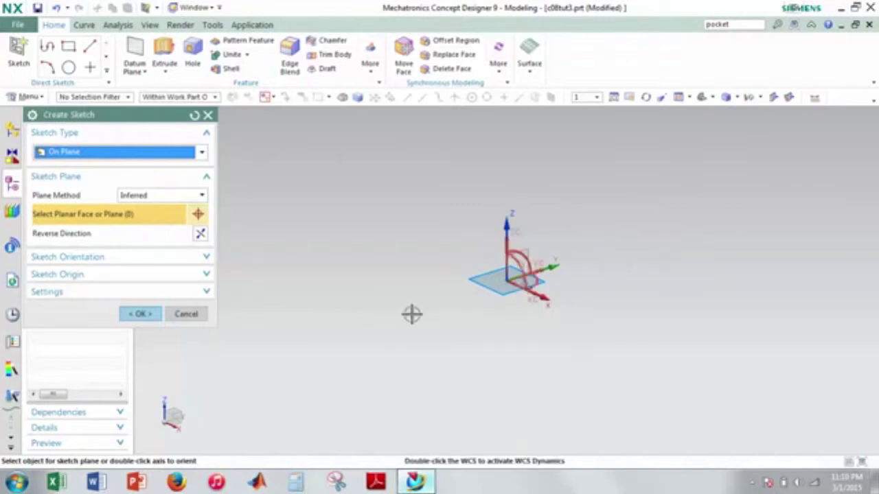
- On the default plane, draw the lower edge, short vertical right edge and slanted upper edge
left_click(156, 319)
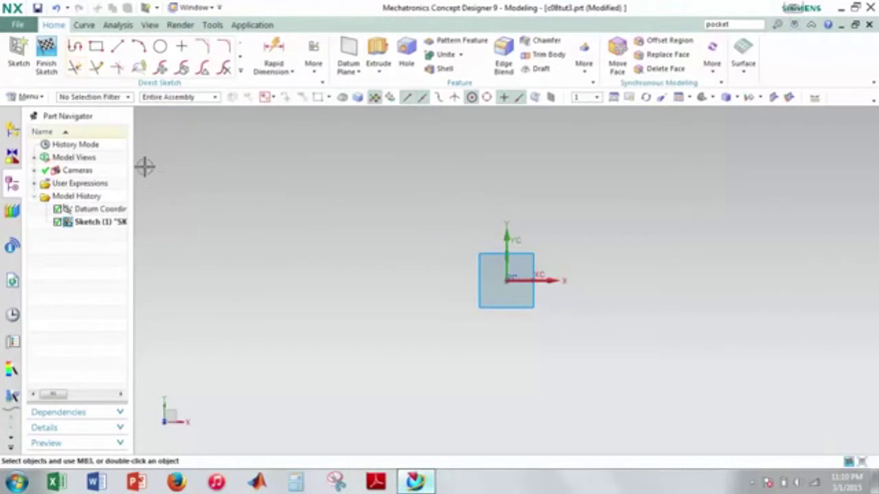
left_click(75, 46)
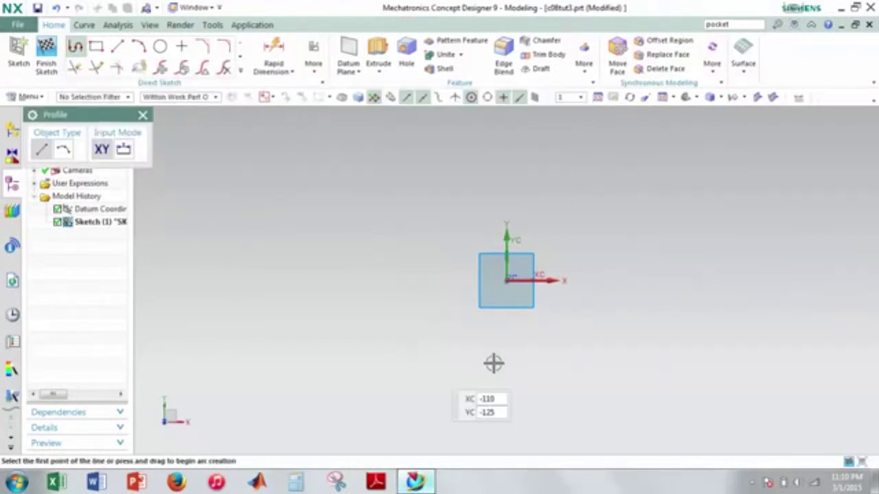
middle_click_drag(436, 316, 520, 304, "shift")
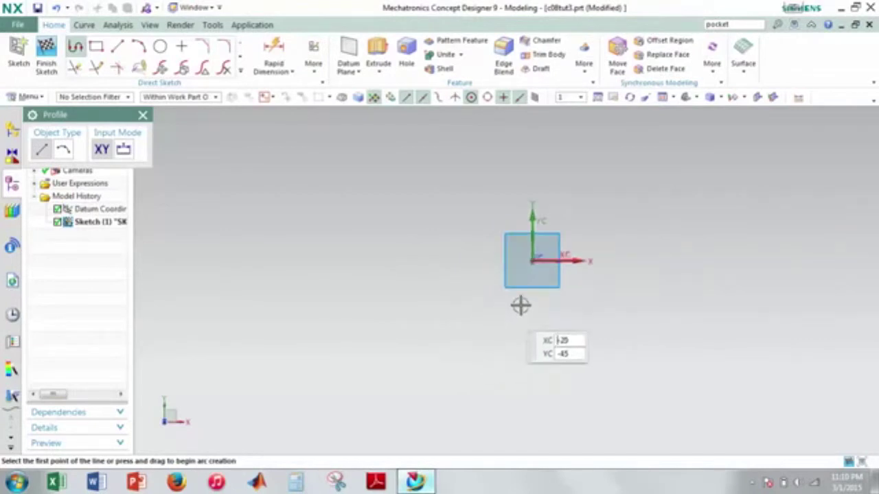
left_click(396, 330)
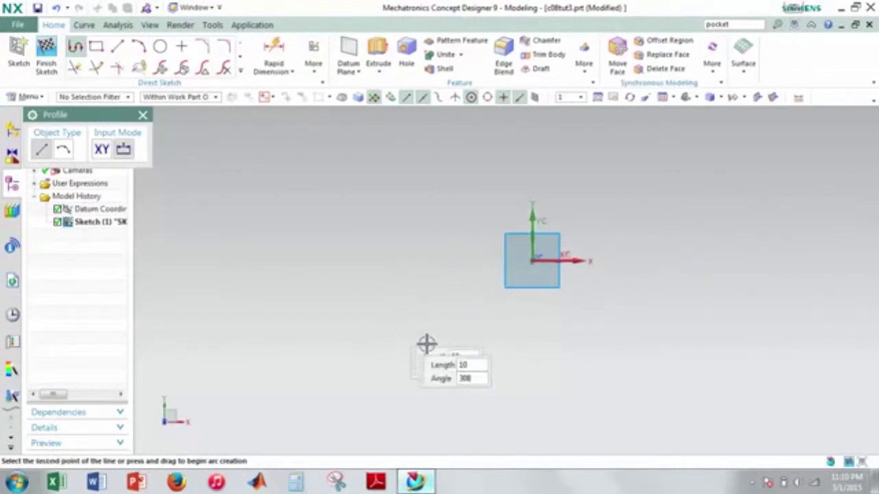
left_click(726, 287)
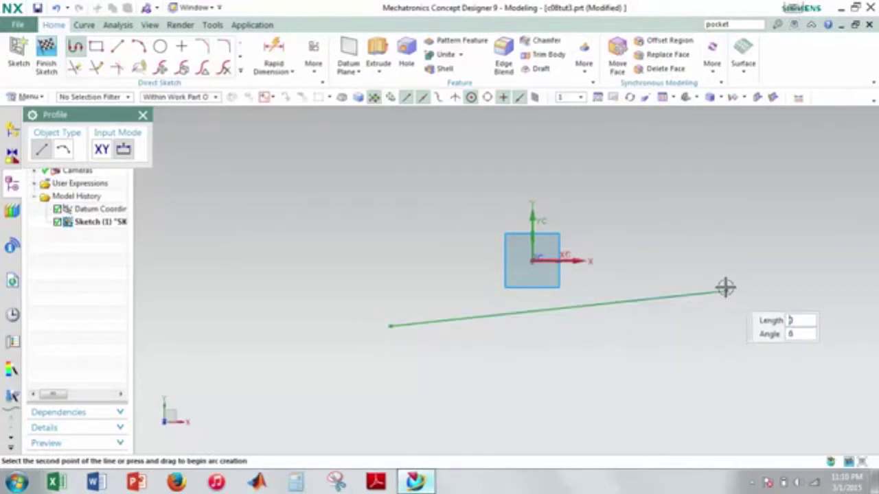
left_click(727, 242)
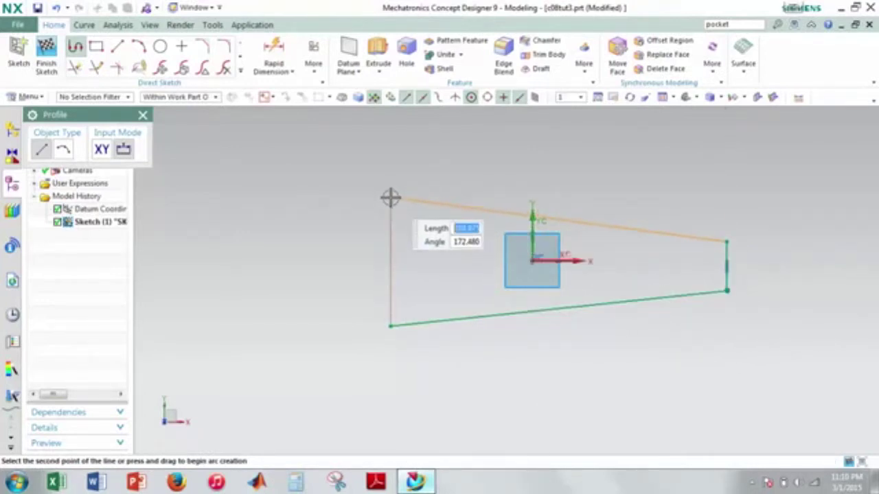
left_click(390, 198)
- Close the outline with an arc back to the lower edge's start point
left_click(63, 149)
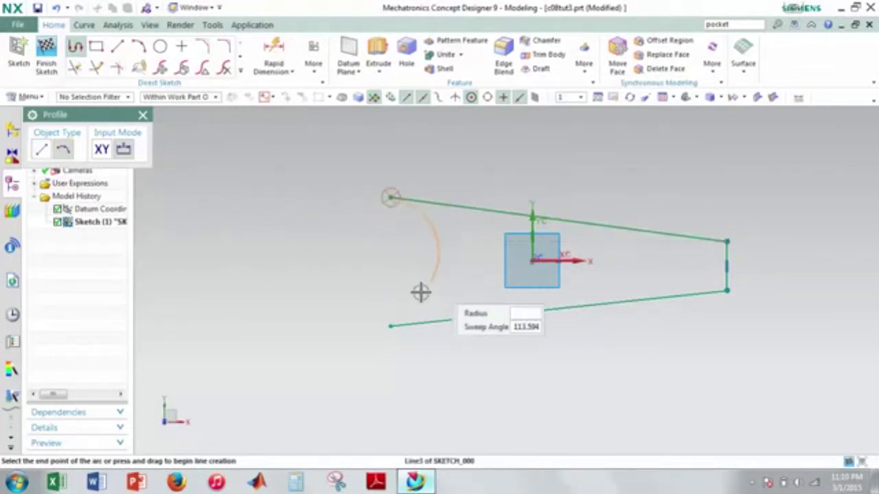
left_click(418, 320)
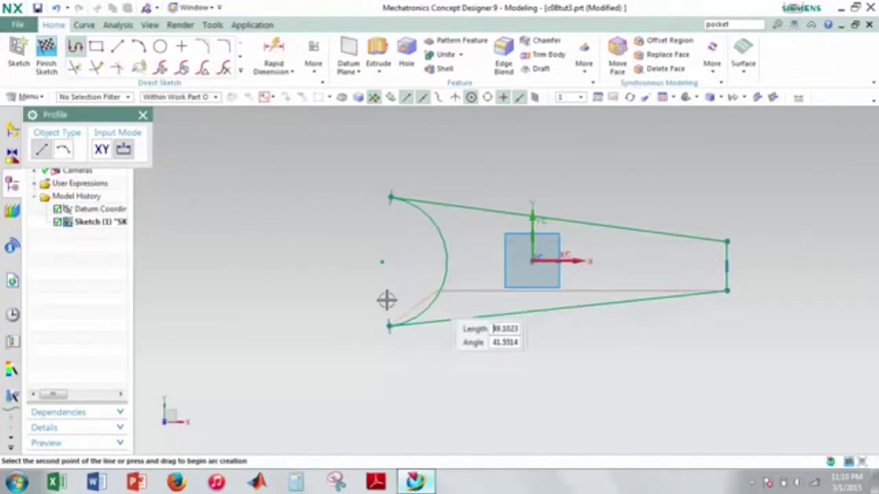
middle_click(385, 294)
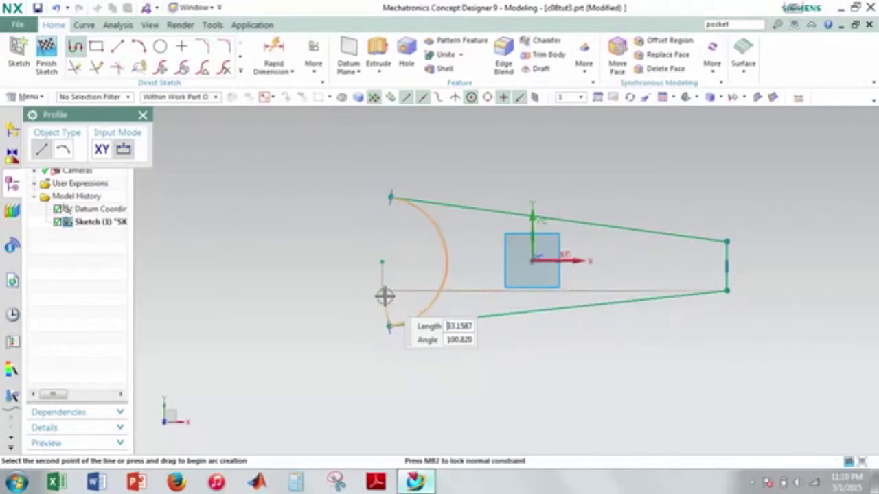
scroll(415, 251, "up", 2)
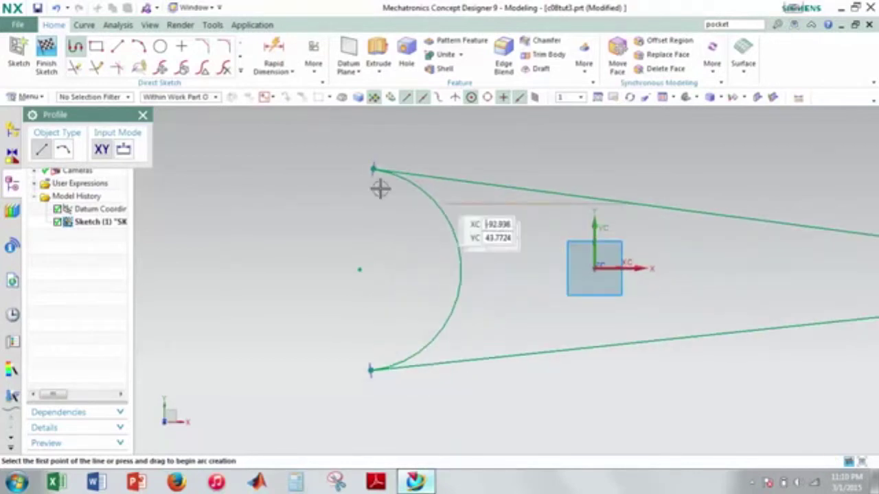
scroll(522, 277, "down", 1)
middle_click_drag(669, 288, 563, 294, "shift")
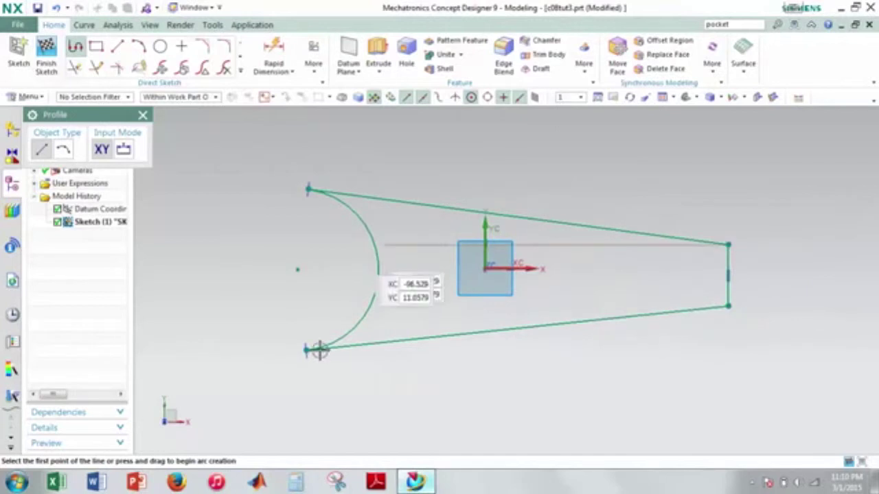
scroll(313, 370, "up", 4)
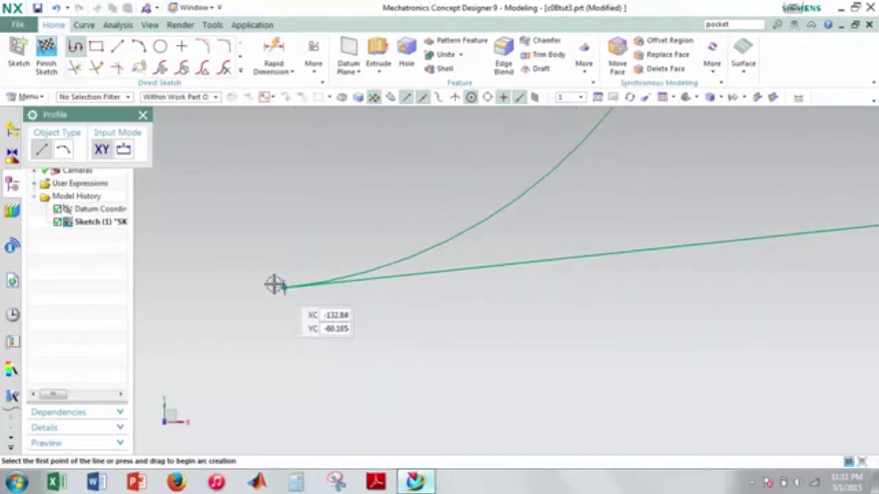
scroll(291, 303, "down", 5)
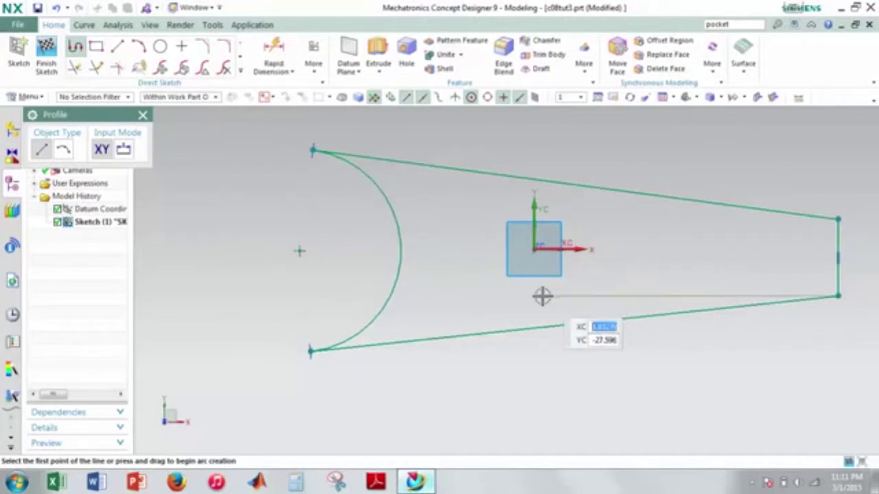
key("Escape")
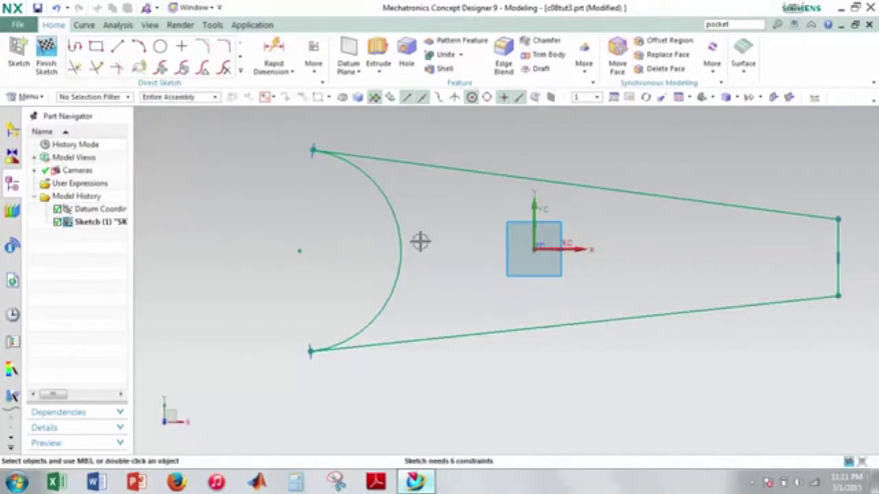
- Dimension the arc centre to the right edge as an 85 horizontal length
scroll(590, 289, "down", 1)
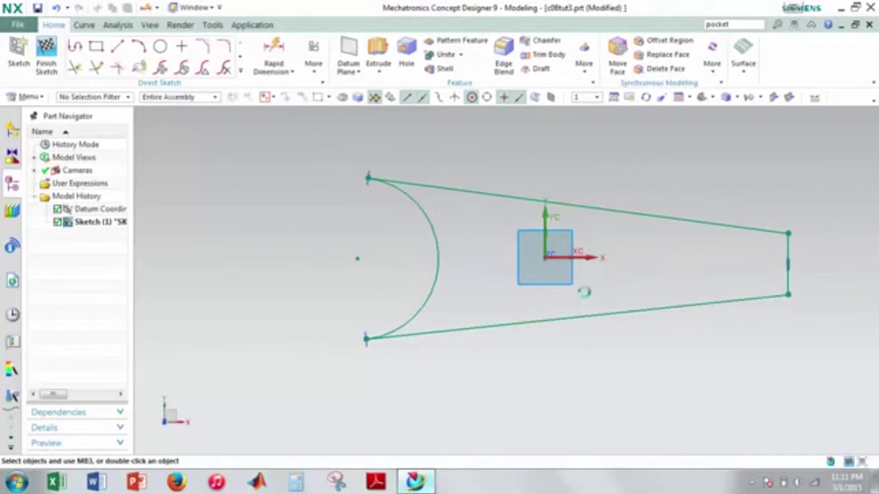
key("d")
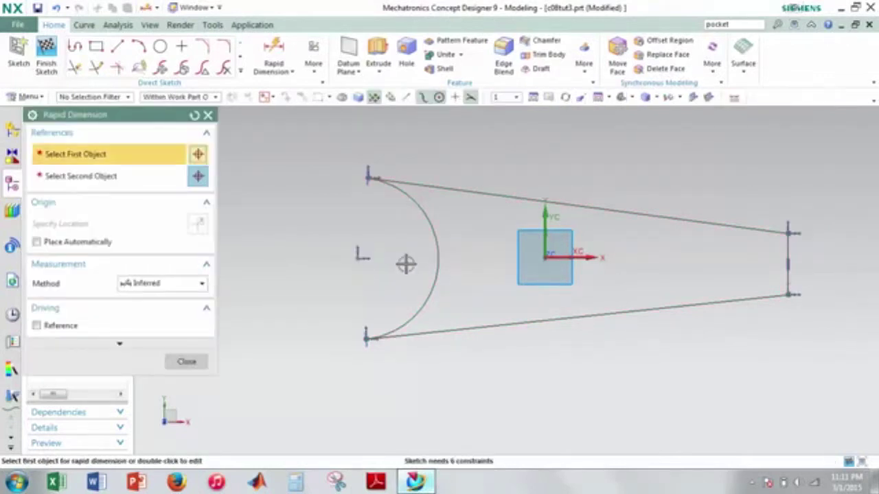
left_click(358, 258)
left_click(789, 252)
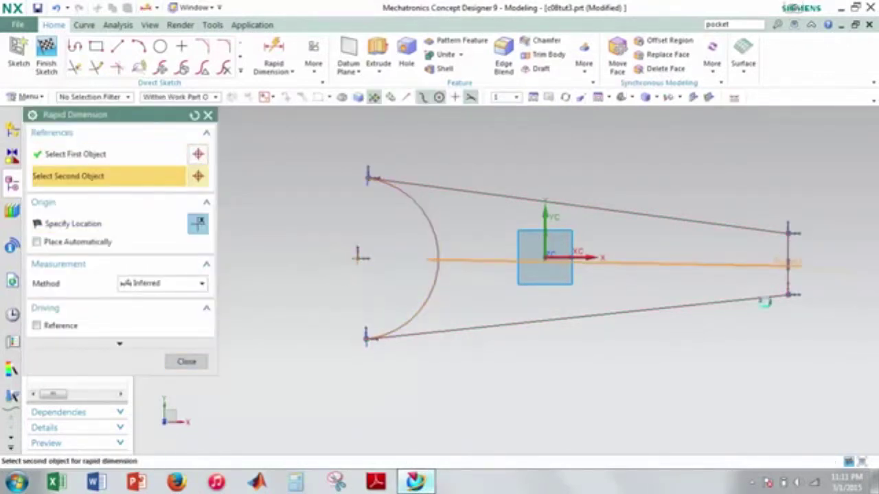
left_click(591, 366)
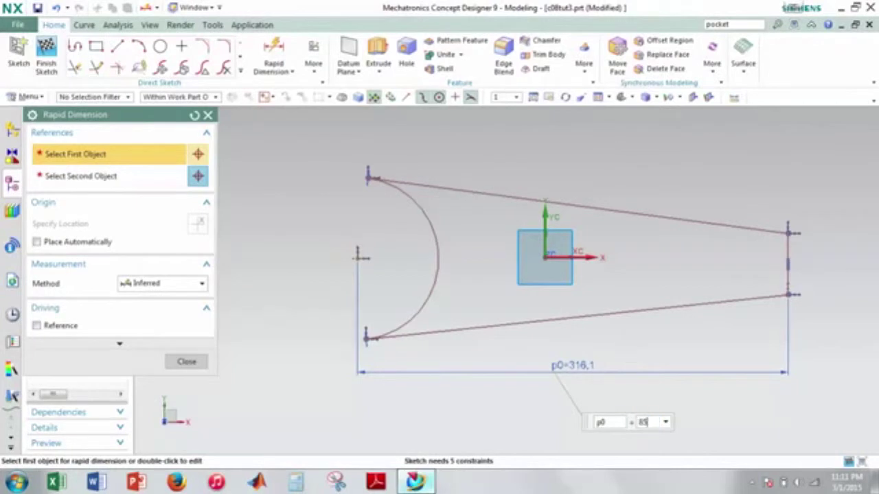
type("85")
key("Return")
scroll(751, 324, "up", 3)
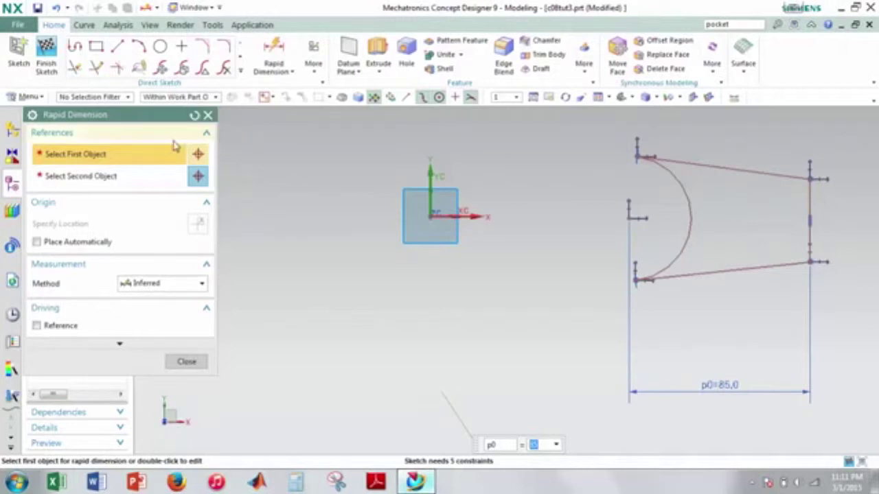
- Dimension the right edge's height as 13
left_click(811, 205)
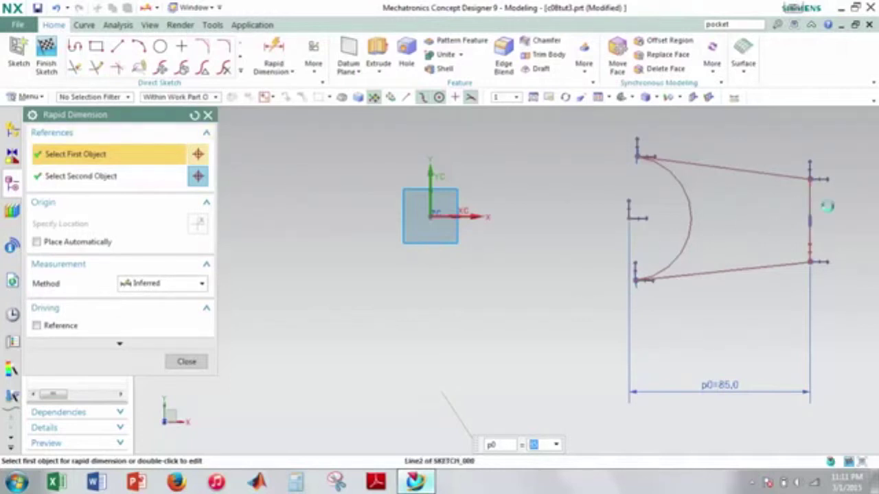
left_click(839, 217)
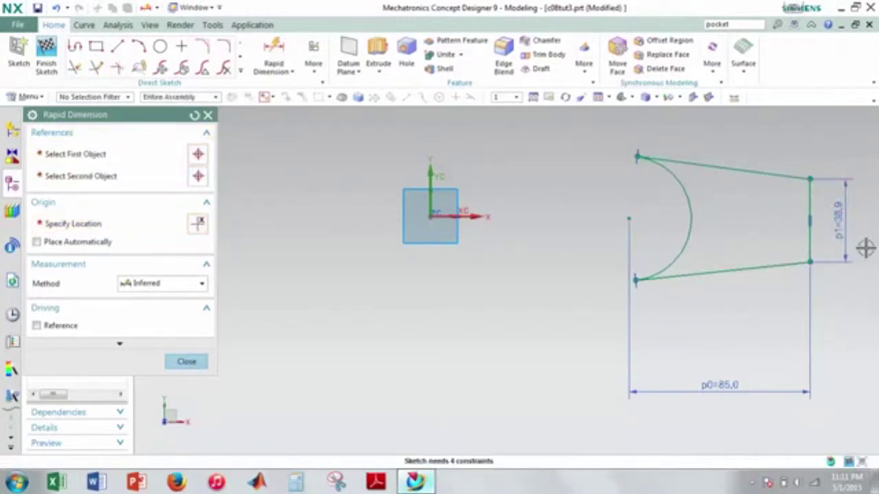
type("13")
key("Return")
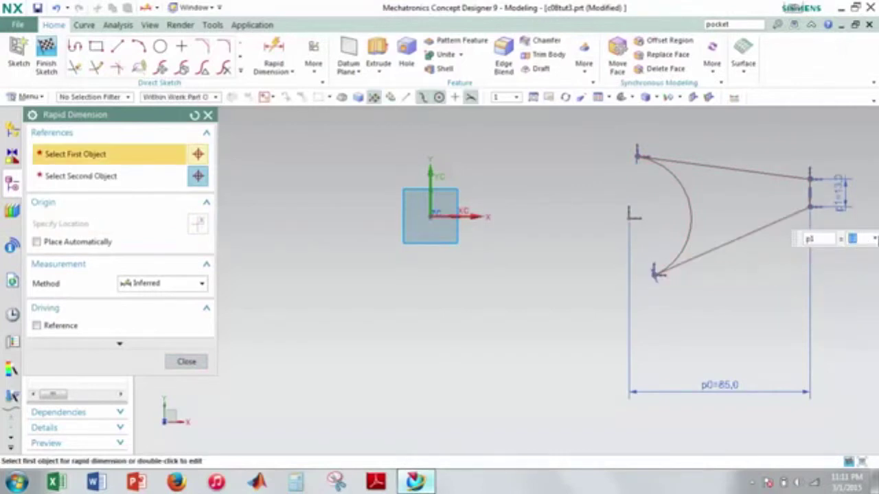
scroll(812, 235, "up", 2)
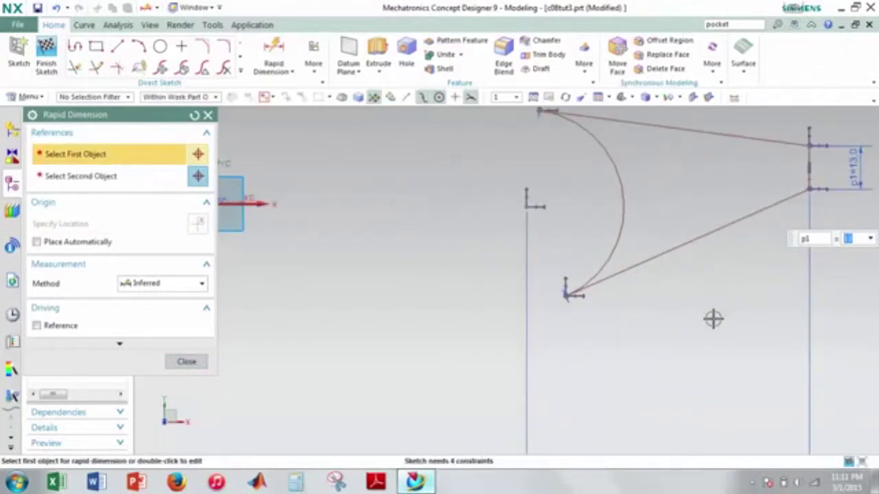
scroll(763, 263, "down", 3)
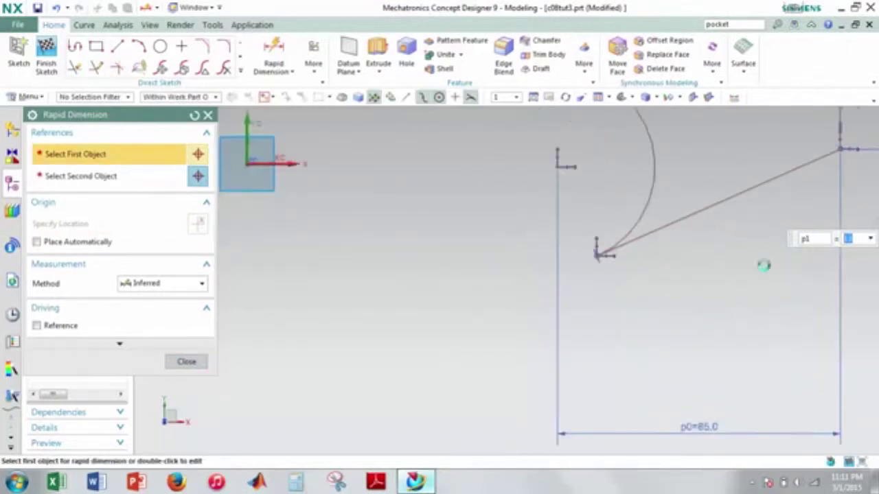
- Make the end arc's centre coincident with the sketch's datum origin
left_click(208, 115)
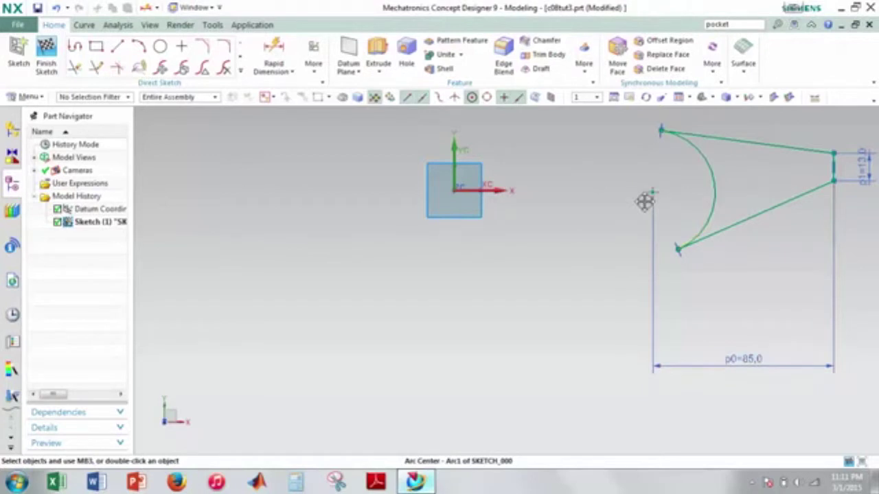
left_click(452, 192)
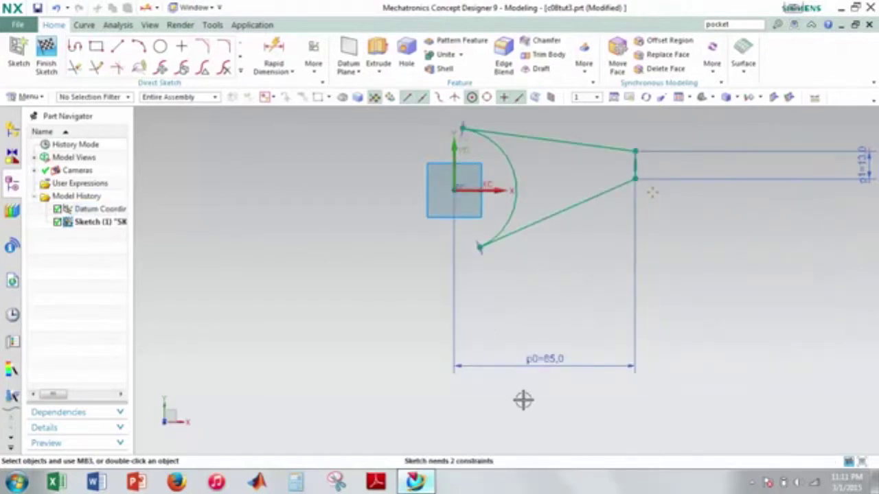
scroll(455, 188, "up", 1)
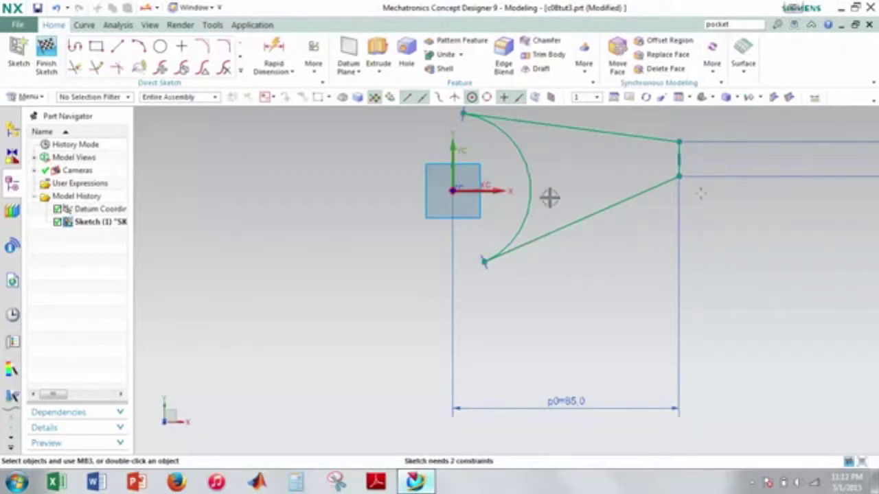
- Give the rounded end arc a radial dimension of 13
key("d")
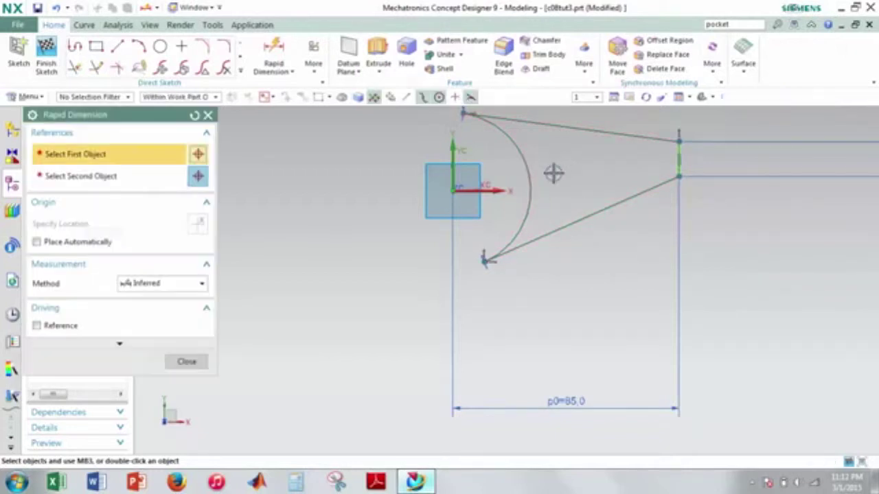
left_click(201, 288)
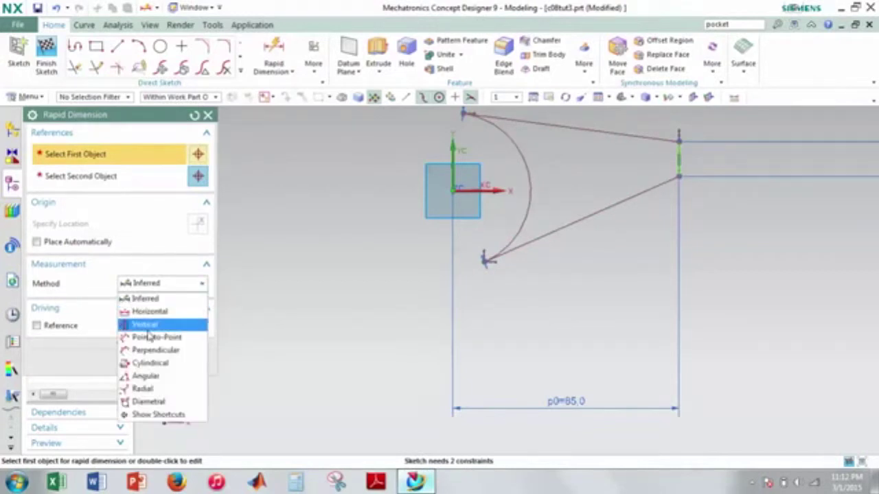
left_click(167, 390)
left_click(527, 163)
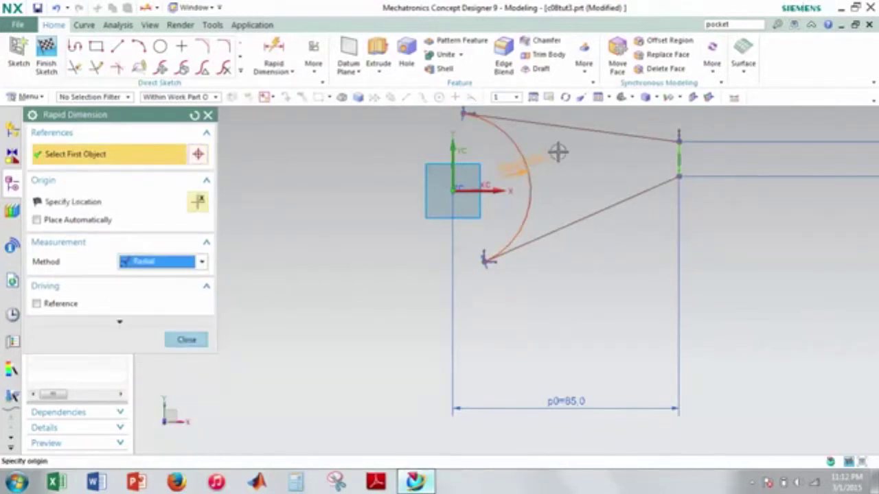
left_click(638, 223)
type("13")
key("Return")
scroll(646, 216, "down", 3)
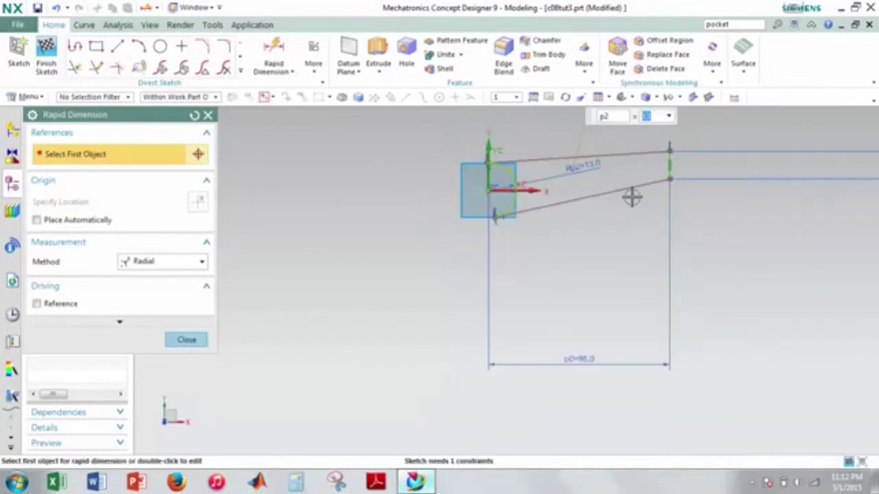
scroll(643, 216, "up", 5)
scroll(643, 216, "down", 1)
scroll(644, 227, "up", 1)
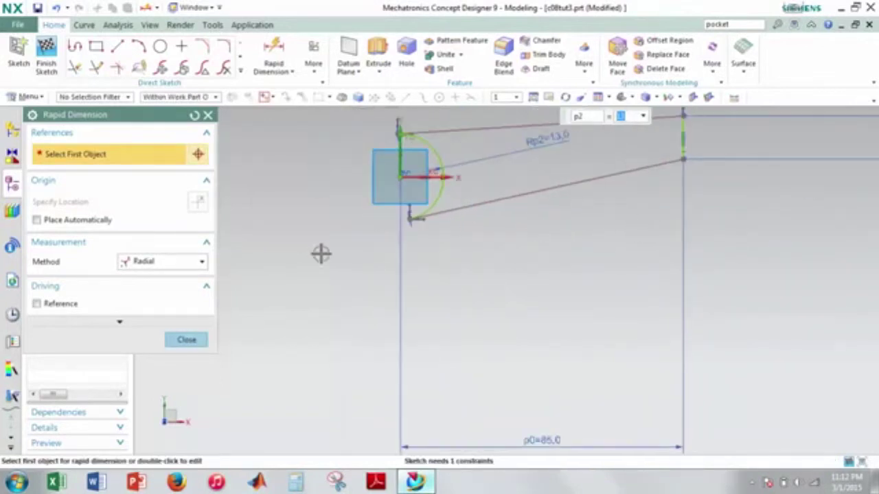
left_click(186, 340)
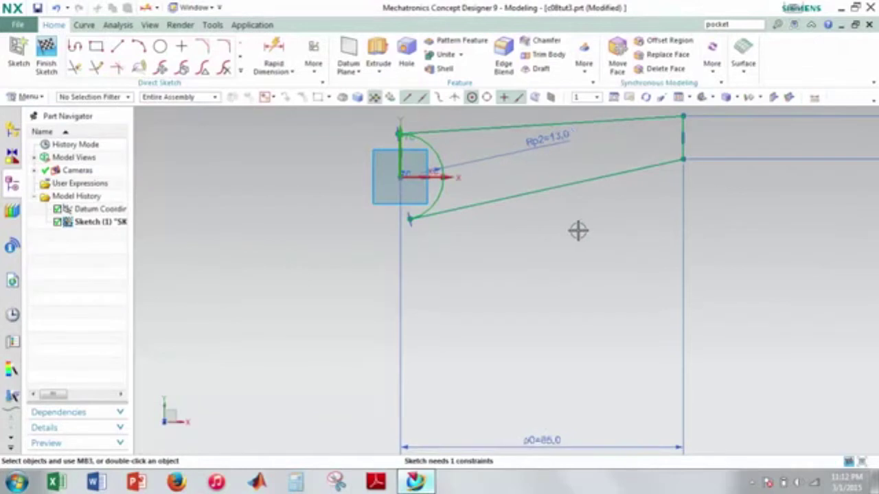
- Drag the arm's narrow right end lower
middle_click_drag(579, 225, 549, 273, "shift")
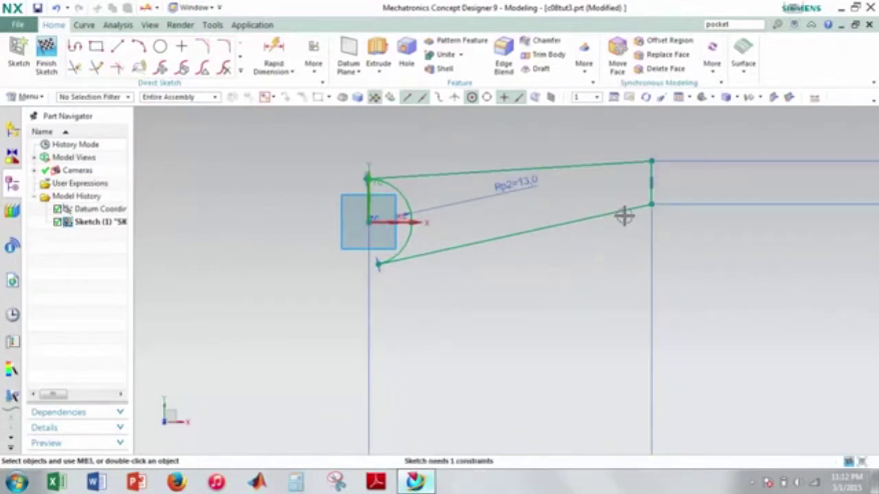
scroll(624, 217, "up", 1)
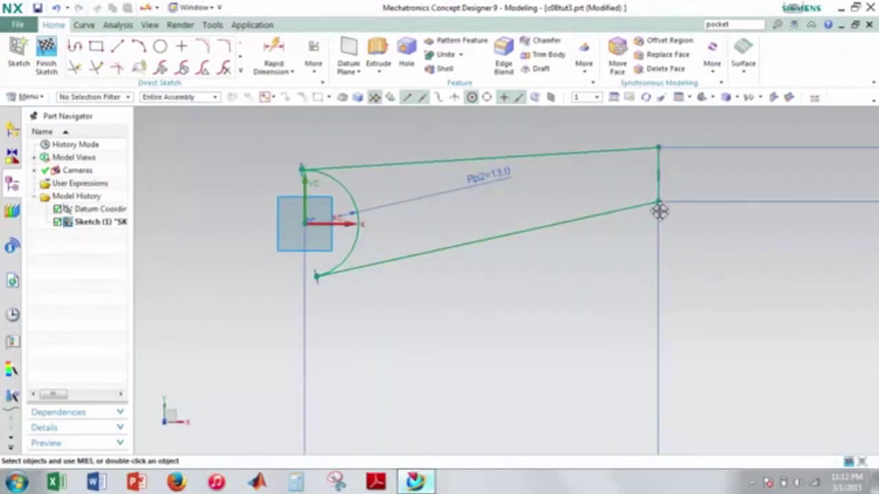
left_click_drag(658, 203, 659, 240)
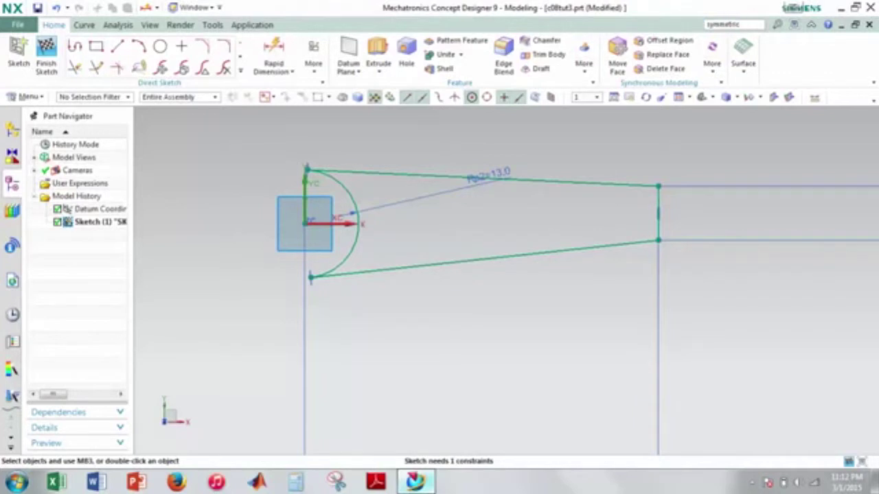
- Make the top and bottom arm lines symmetric about the X axis, then finish Sketch (1)
key("Return")
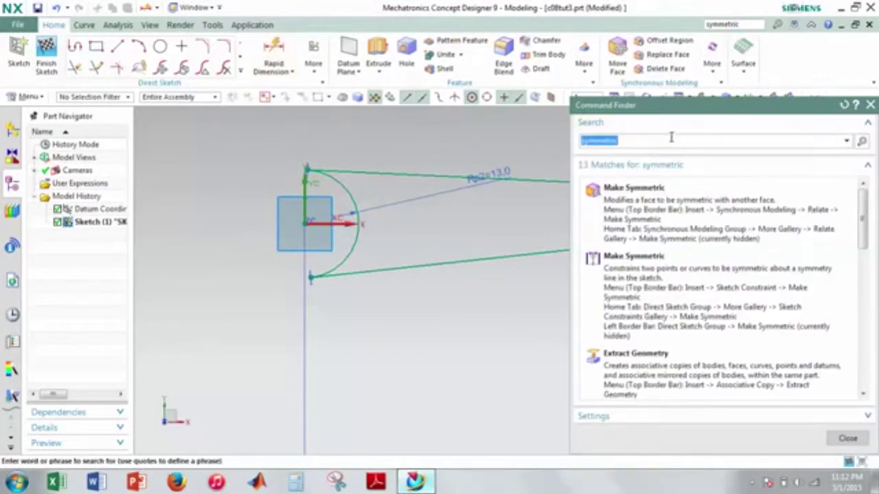
mouse_move(773, 332)
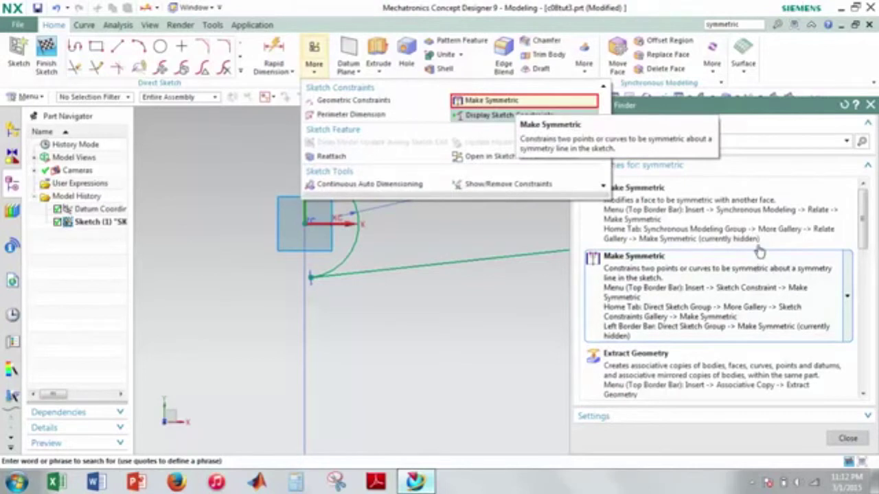
left_click(675, 282)
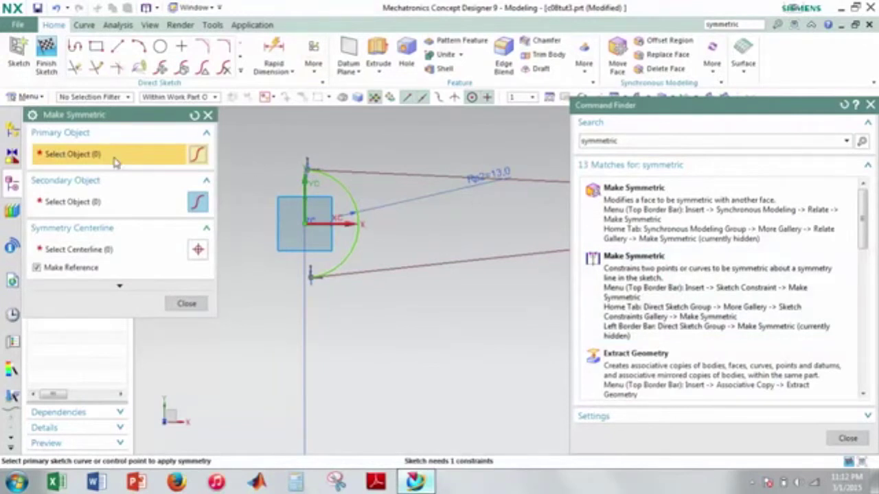
left_click(369, 174)
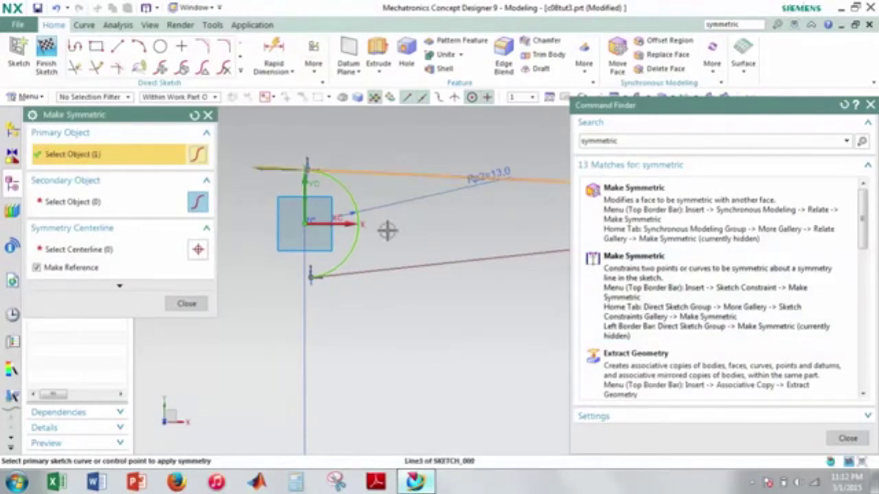
left_click(438, 262)
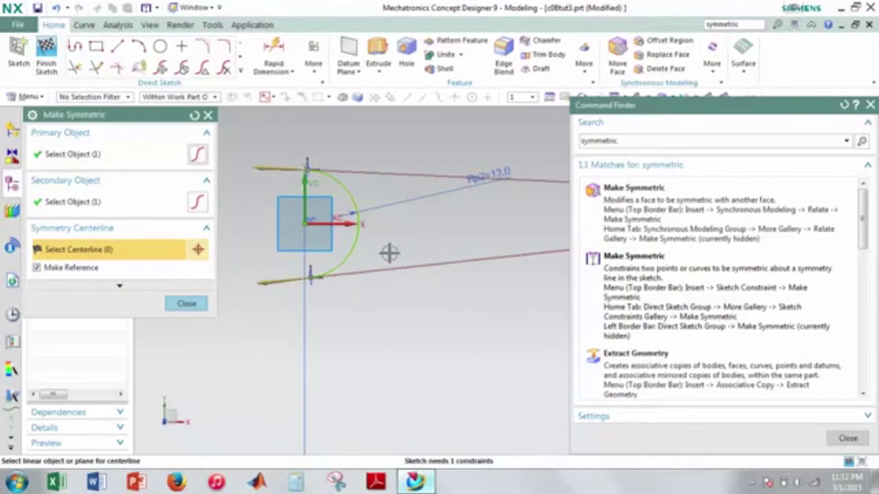
left_click(348, 224)
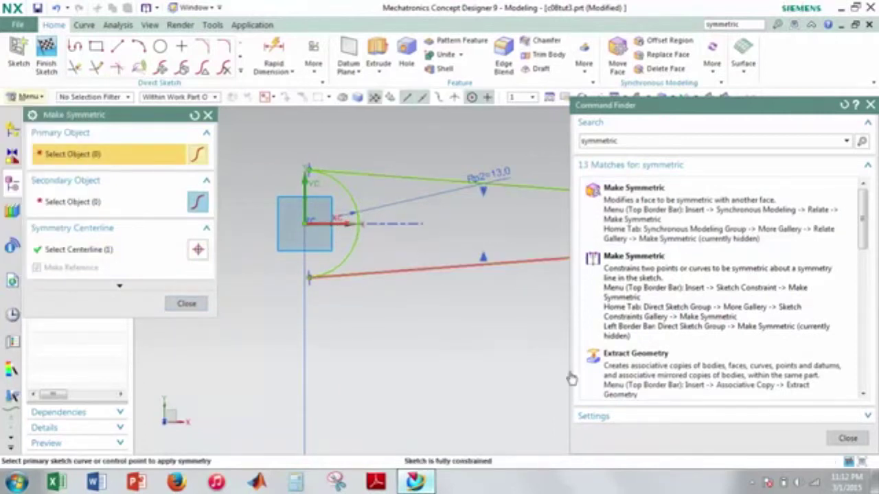
left_click(870, 105)
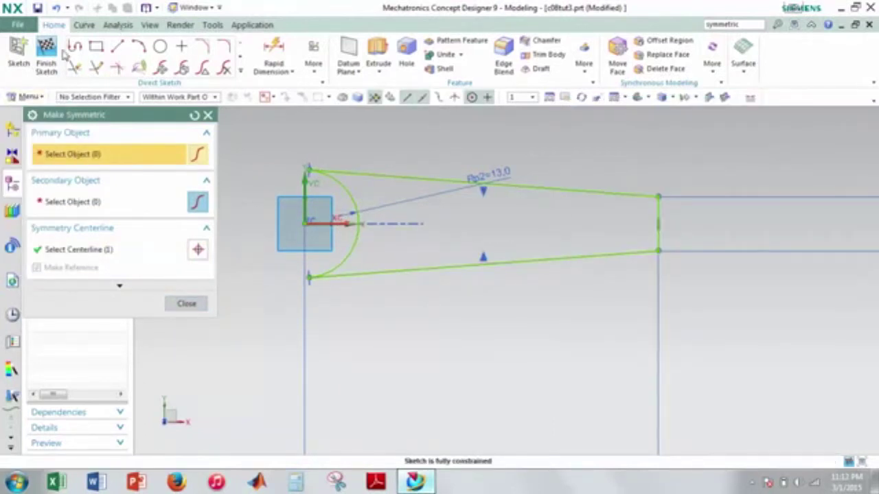
left_click(208, 116)
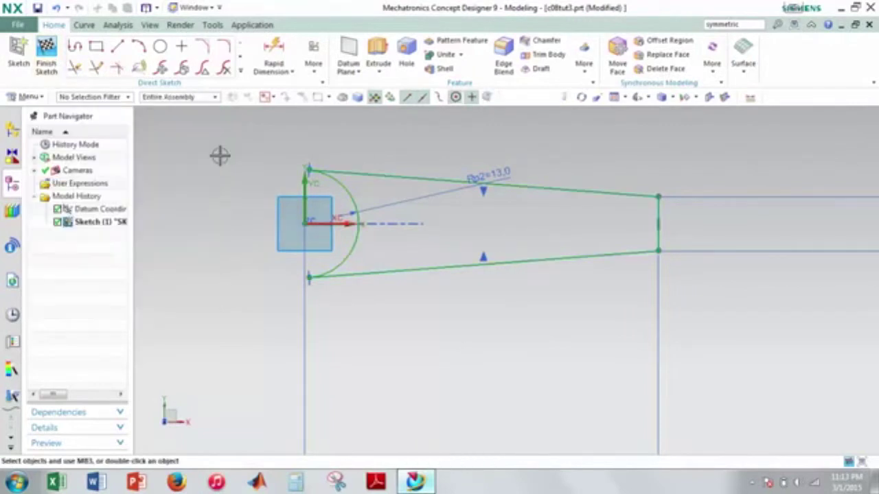
left_click(54, 64)
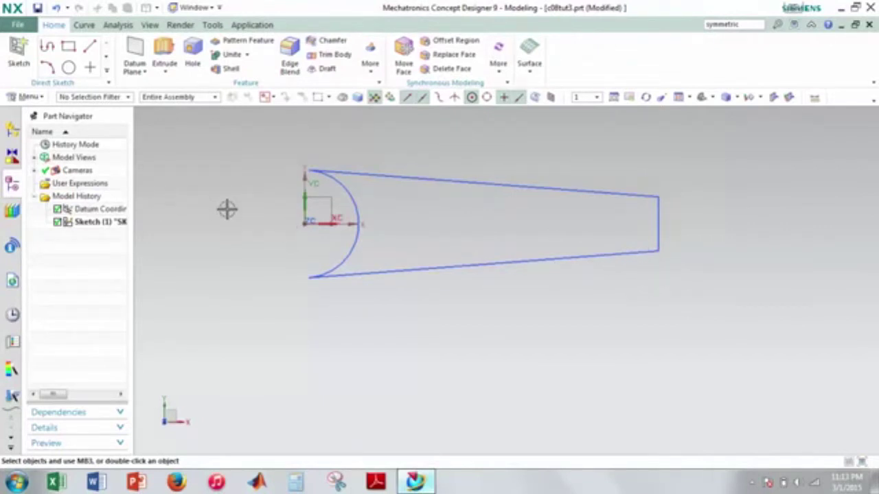
- Extrude the arm outline into a solid with a Symmetric Value end of 5
key("x")
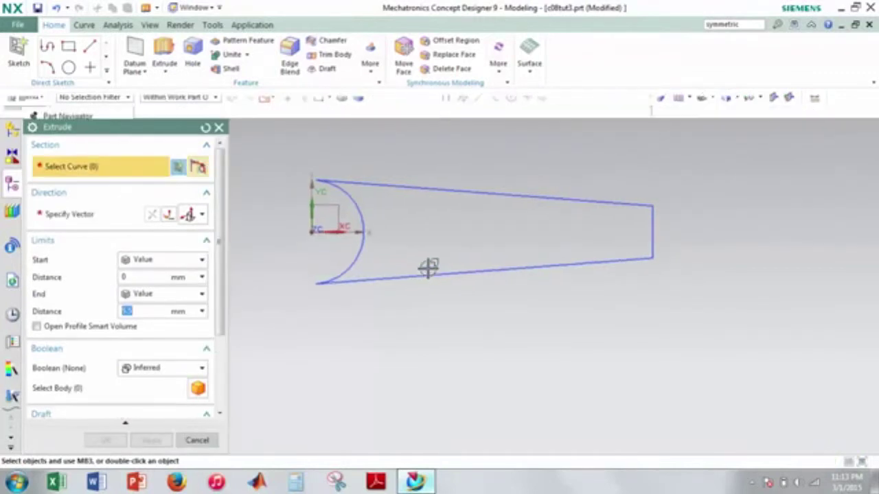
left_click(164, 294)
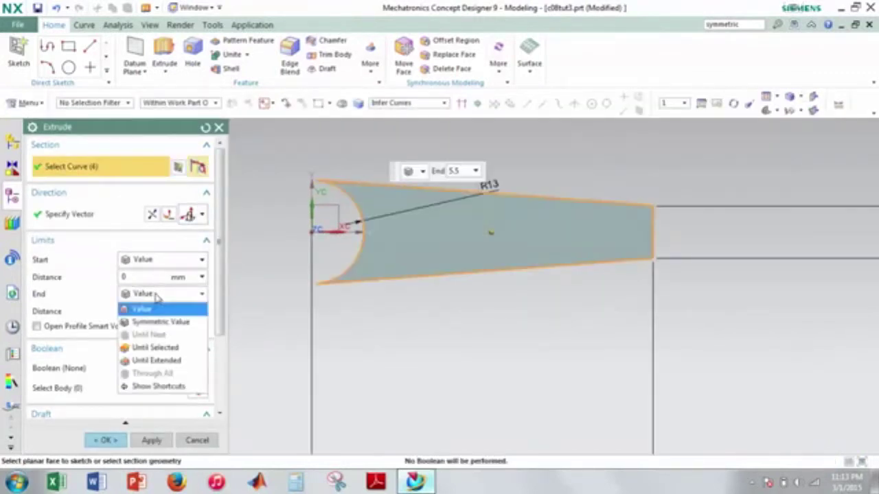
left_click(147, 320)
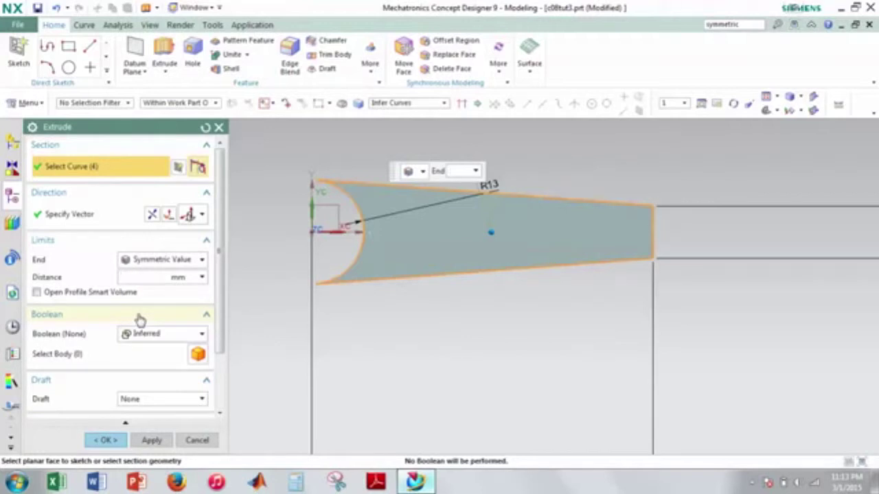
left_click(106, 440)
key("Home")
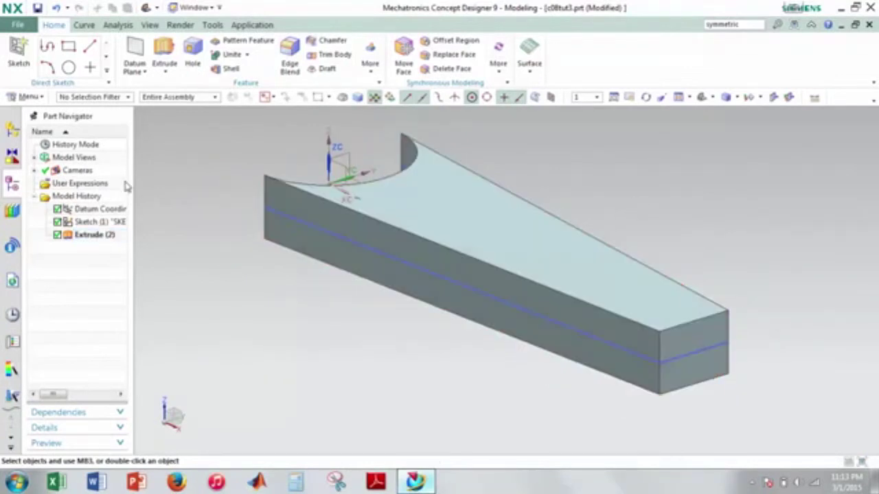
- Start a new sketch on the XY plane
key("s")
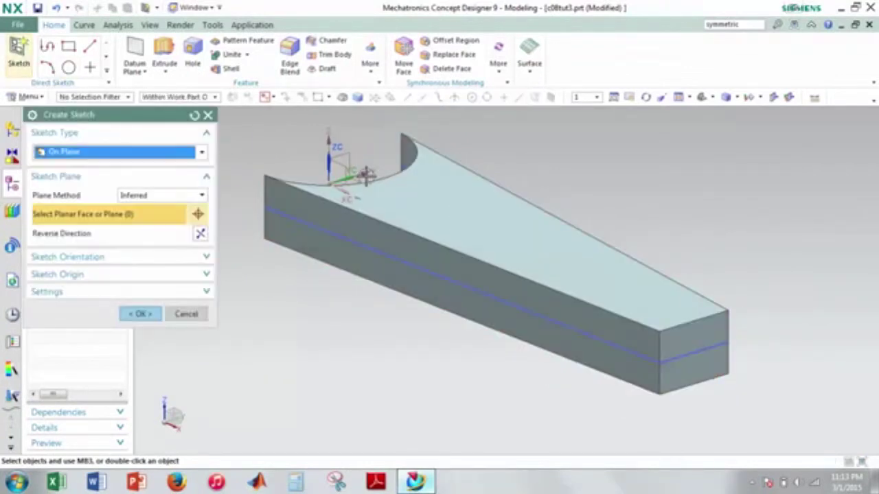
left_click(340, 173)
left_click(145, 317)
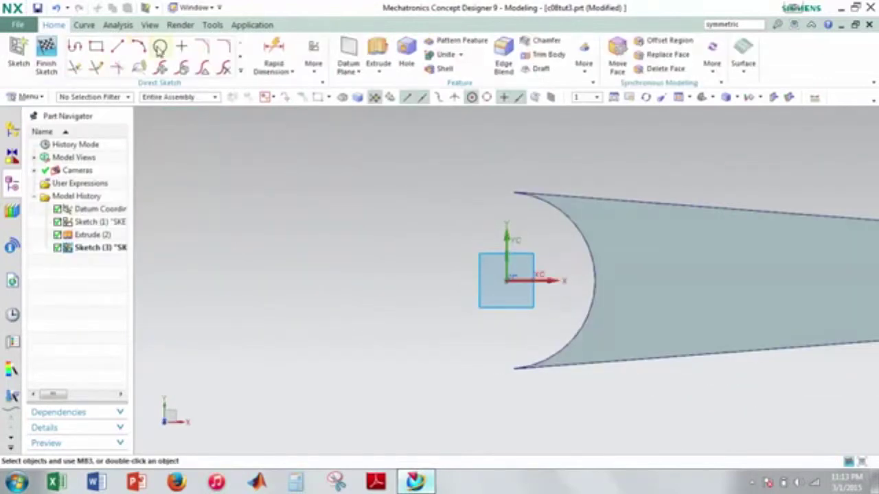
- Draw an origin-centred circle matching the arm's rounded end, then finish the sketch
left_click(160, 47)
left_click(316, 65)
left_click(355, 186)
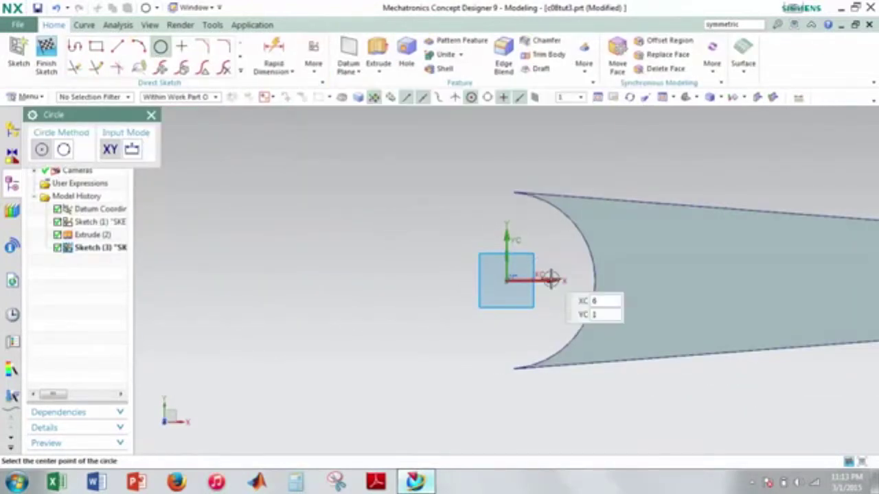
left_click(507, 280)
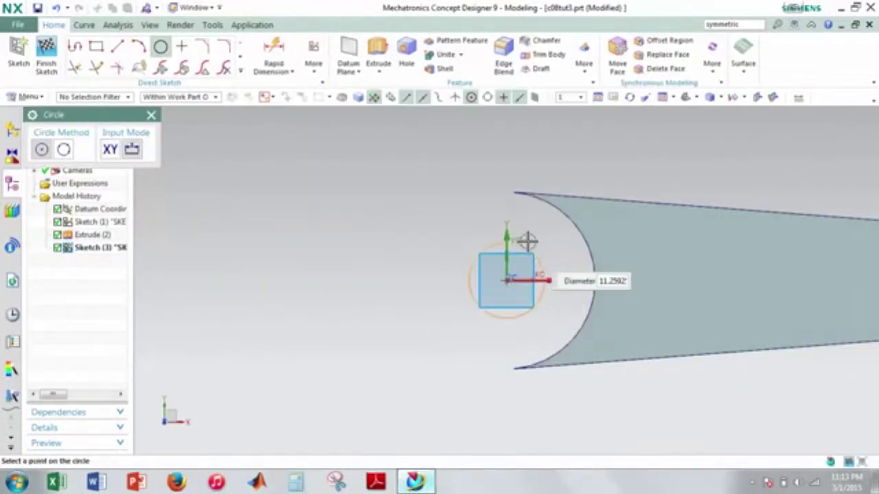
left_click(516, 195)
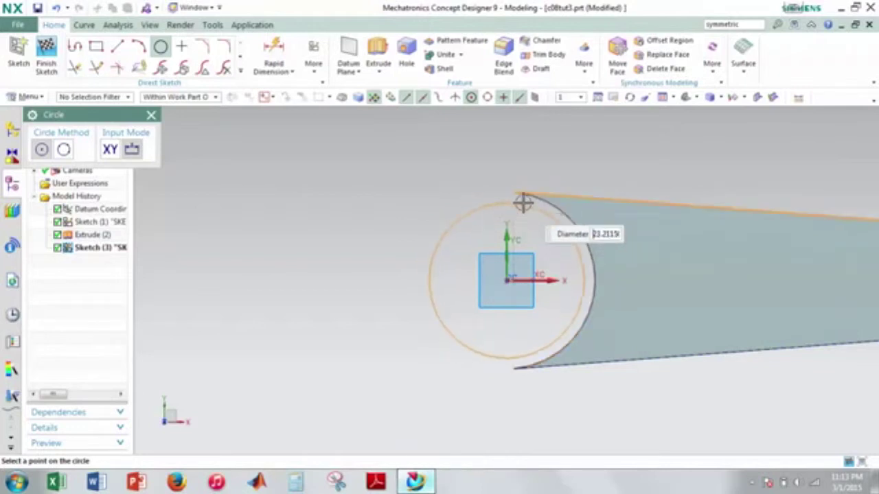
left_click(522, 198)
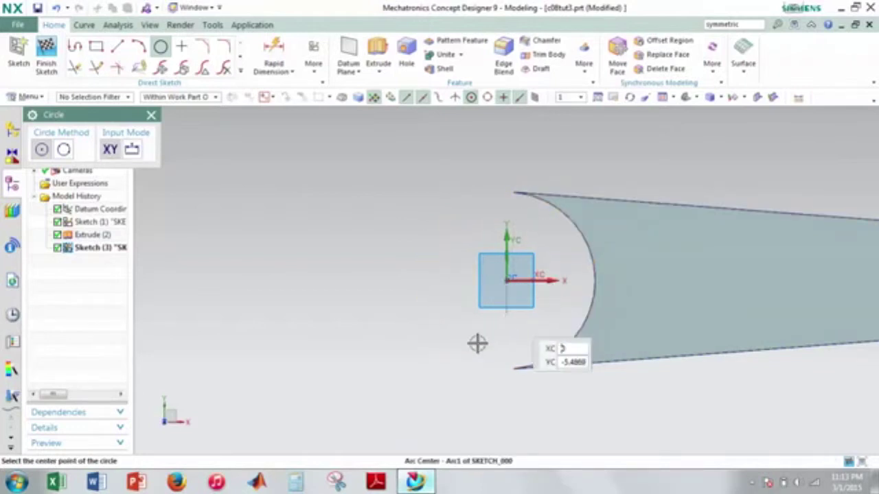
left_click(506, 280)
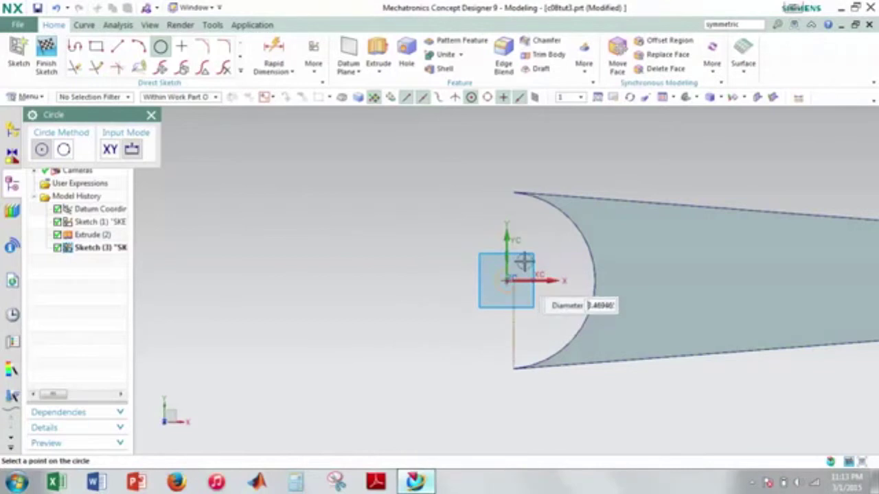
left_click(525, 197)
scroll(502, 275, "up", 2)
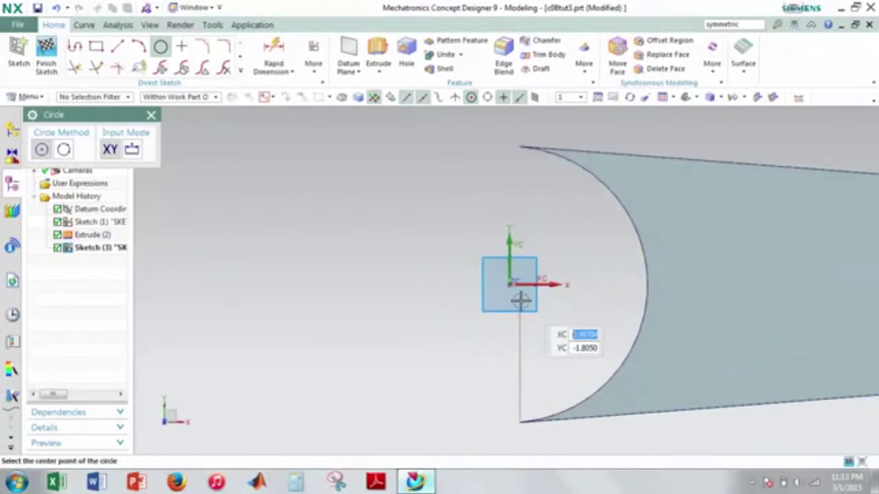
left_click(509, 284)
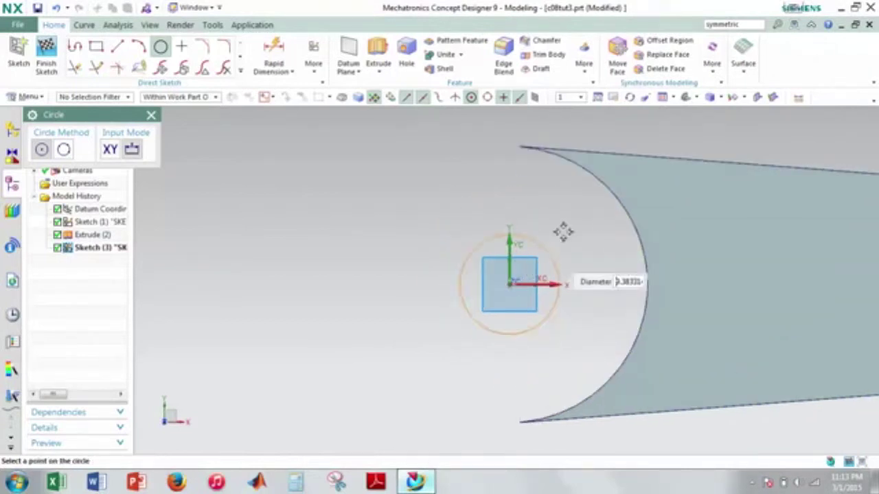
left_click(588, 170)
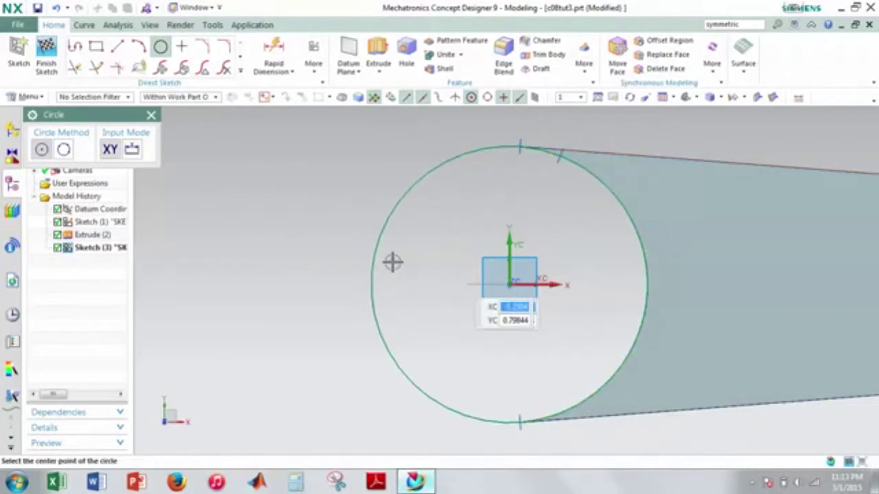
key("Escape")
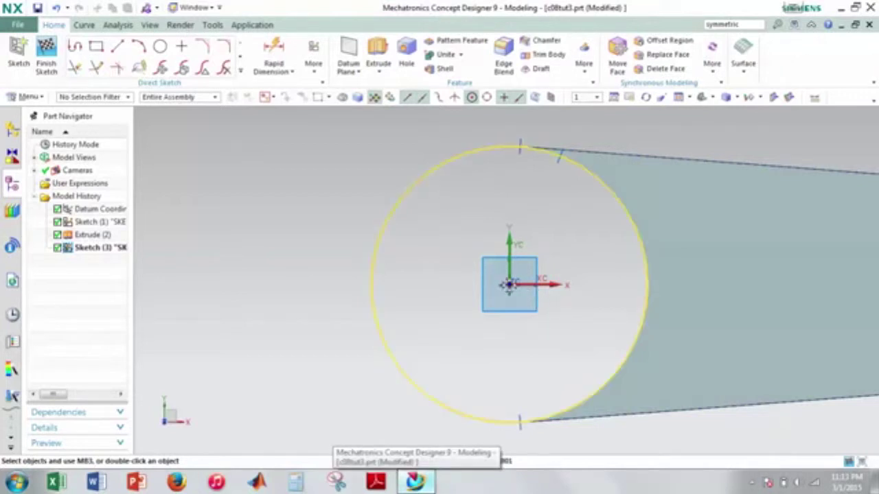
left_click(518, 145)
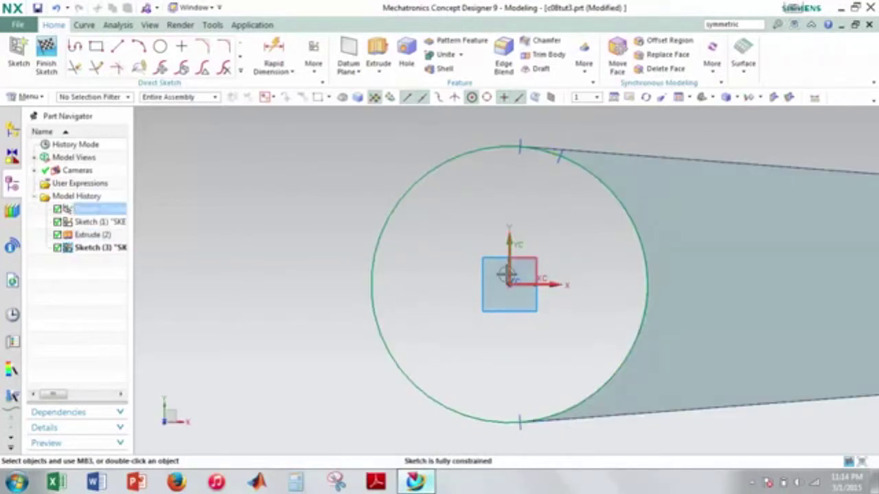
left_click(46, 55)
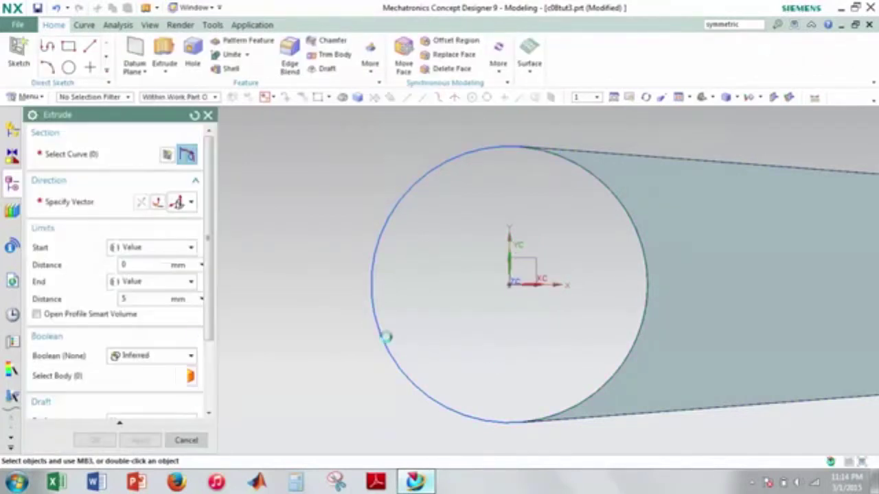
- Extrude the circle symmetrically by 10 mm, united with the arm, as the end boss
left_click(383, 313)
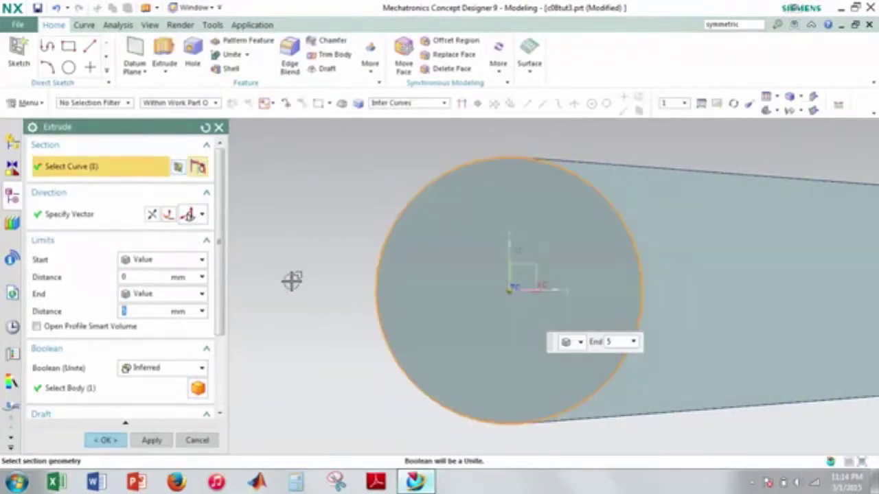
left_click(147, 294)
left_click(141, 320)
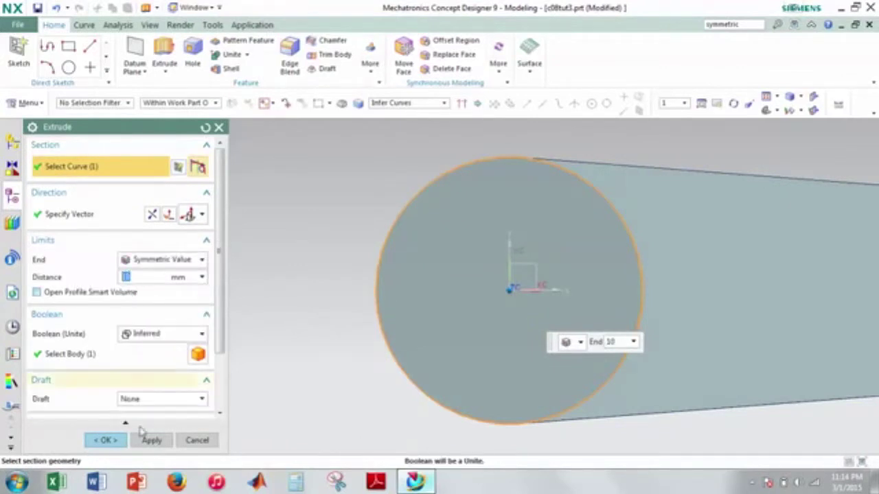
left_click(104, 440)
scroll(501, 351, "down", 5)
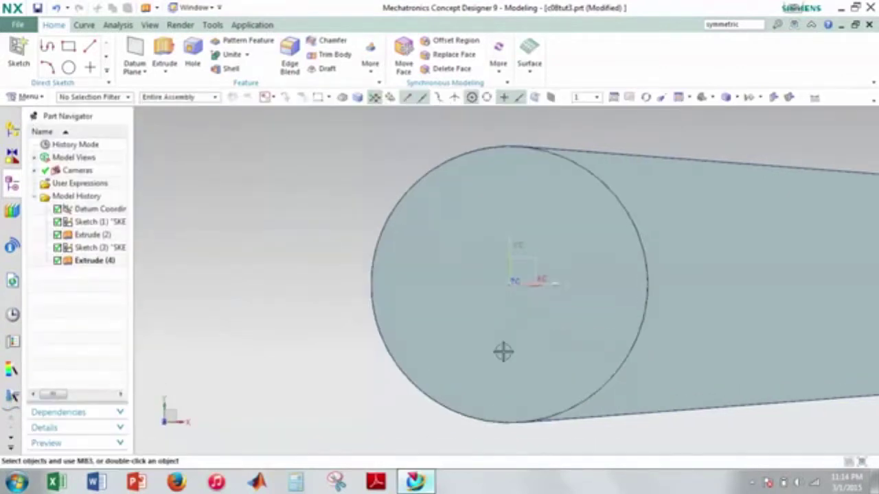
middle_click_drag(655, 334, 504, 316, "shift")
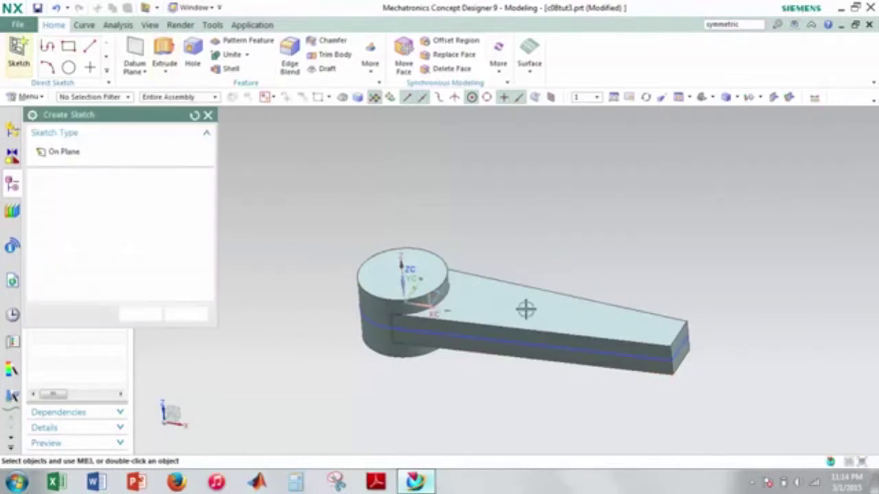
- Place Sketch (5) on the arm's top face, viewed squarely from the top
left_click(540, 309)
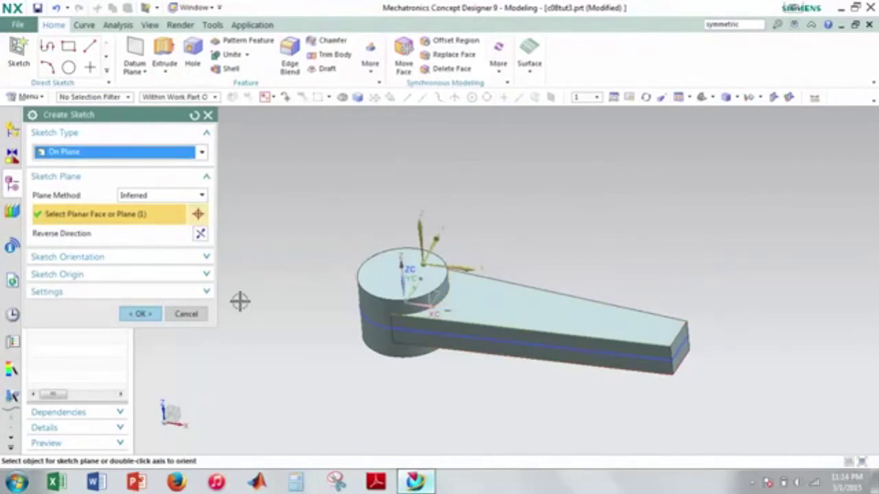
mouse_move(526, 304)
middle_mouse_down()
mouse_move(526, 347)
mouse_move(516, 336)
middle_mouse_up()
key("F8")
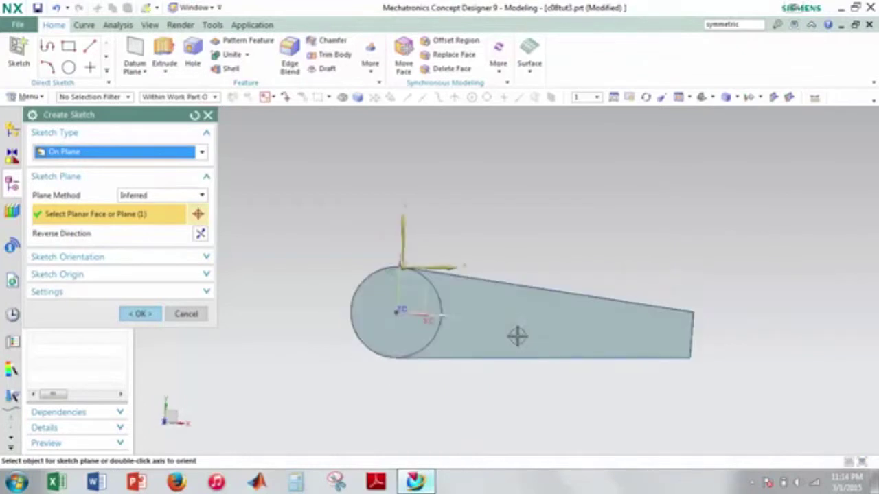
scroll(502, 308, "up", 3)
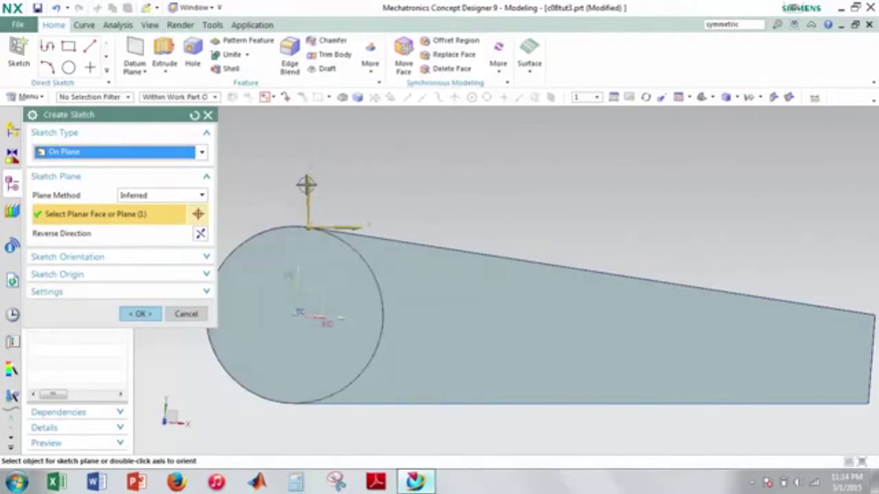
scroll(518, 320, "down", 2)
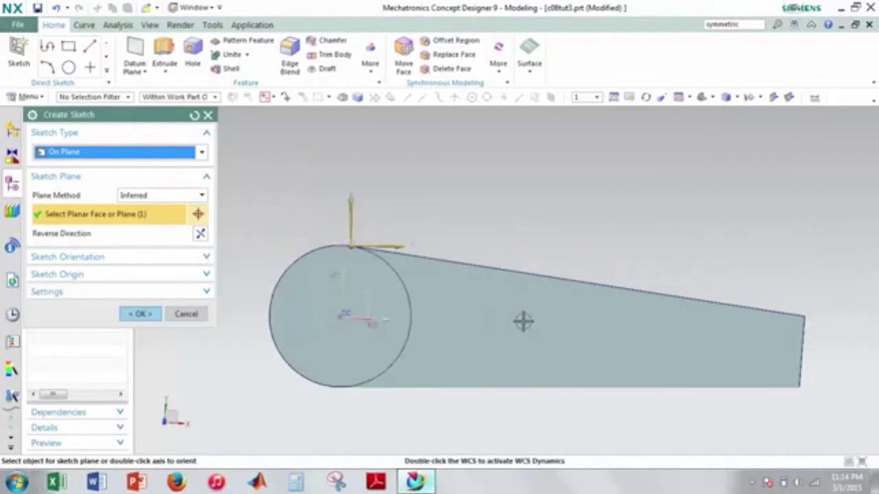
middle_click_drag(608, 345, 567, 287, "shift")
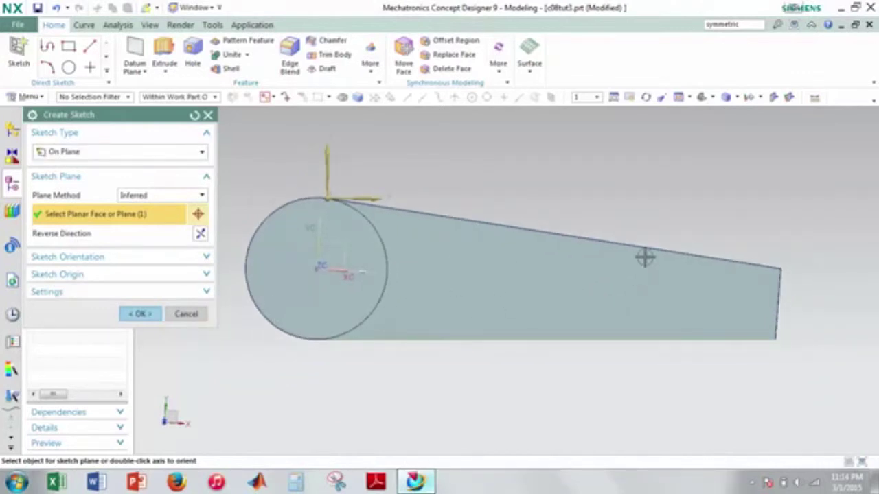
left_click(141, 315)
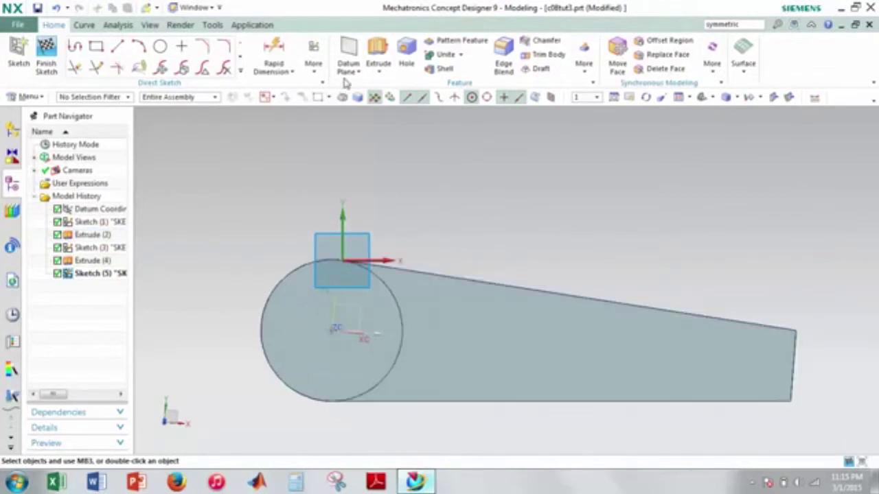
left_click(314, 59)
- Draw a closed four-line outline inside the arm, top line parallel to its upper edge, short side 3.5
left_click(328, 184)
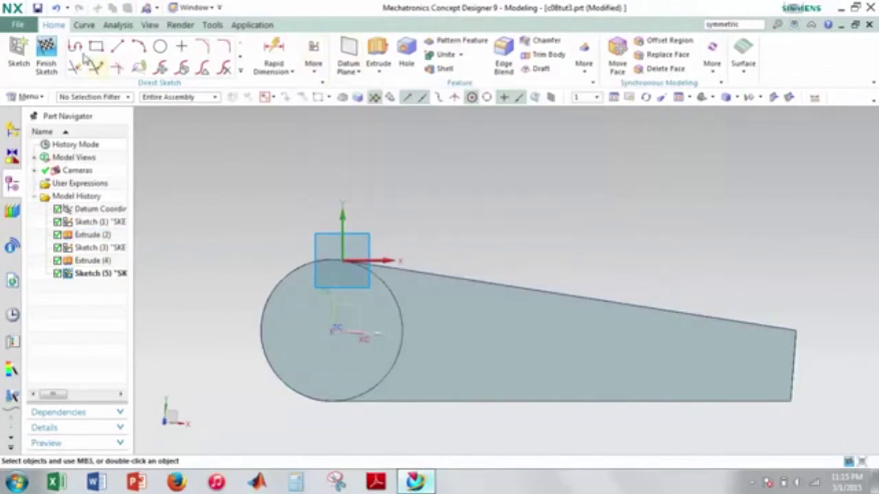
left_click(76, 48)
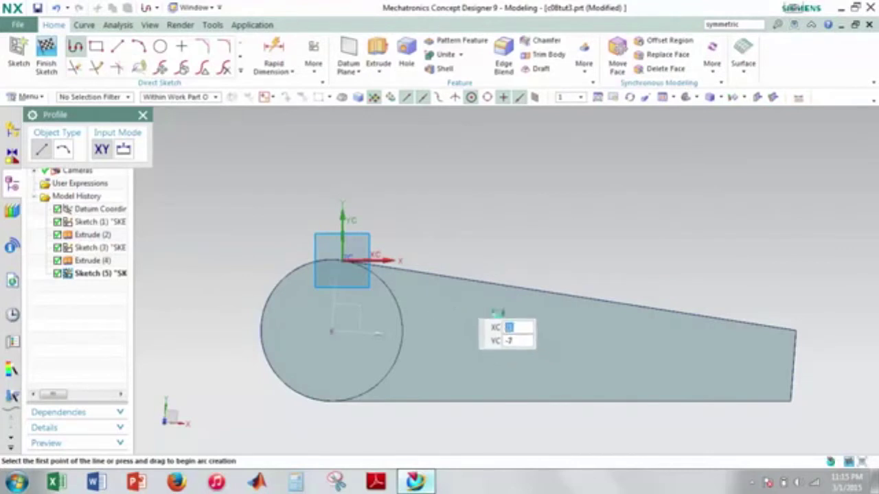
left_click(461, 300)
left_click(741, 343)
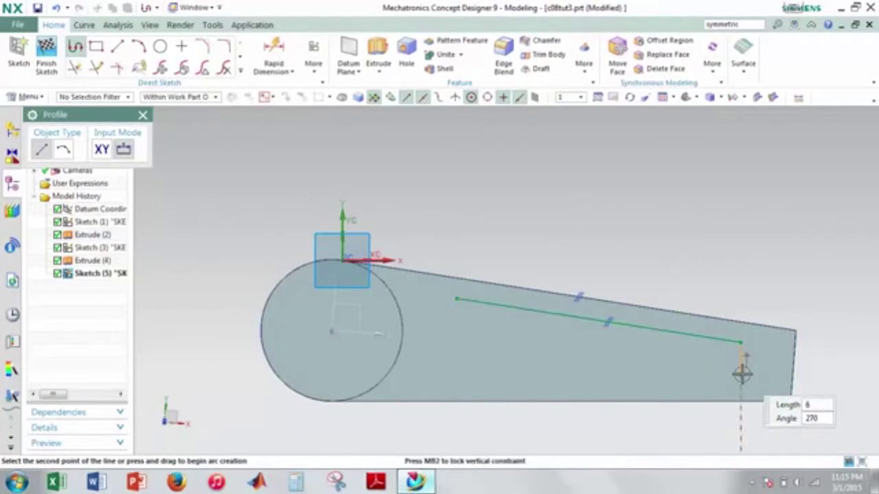
scroll(732, 371, "up", 3)
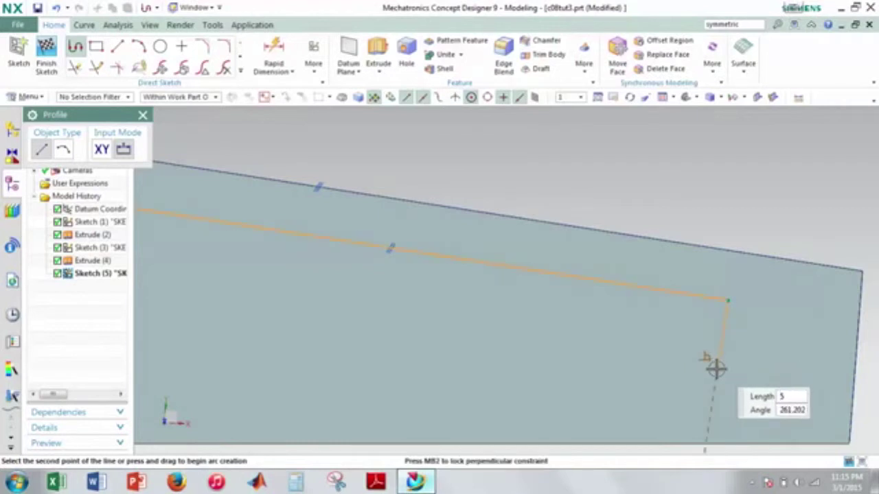
type("3.5")
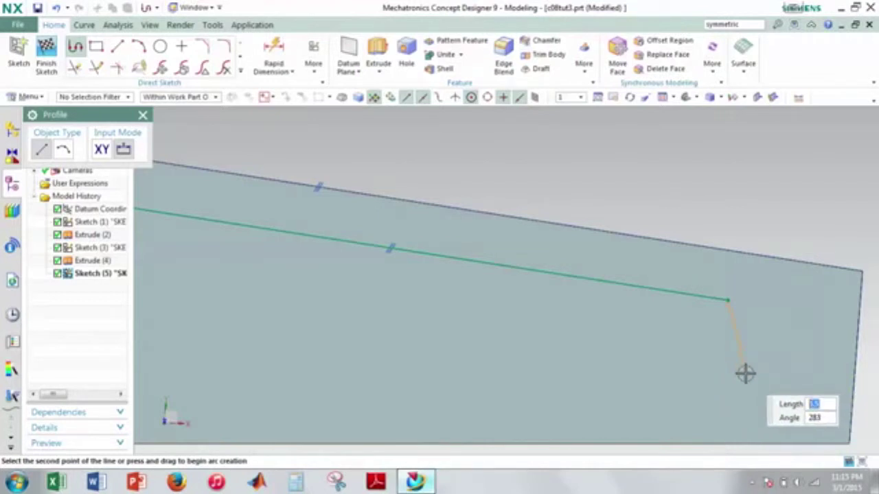
left_click(706, 369)
scroll(391, 391, "down", 2)
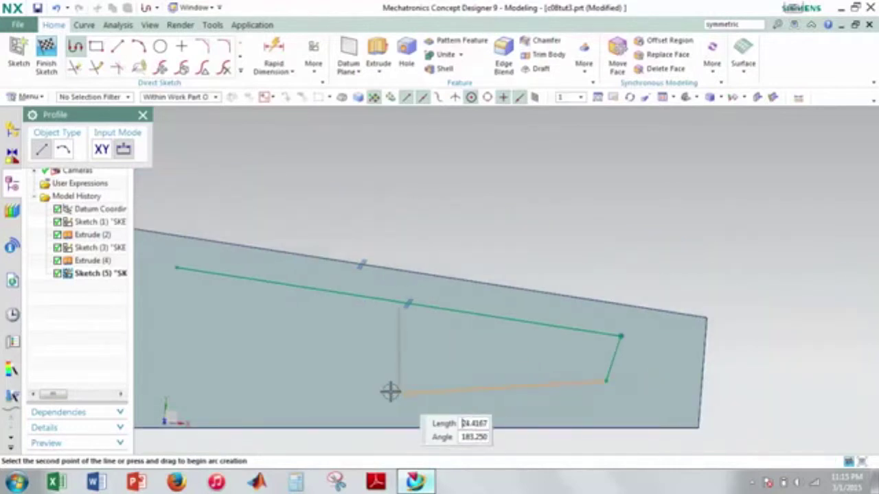
scroll(471, 375, "up", 1)
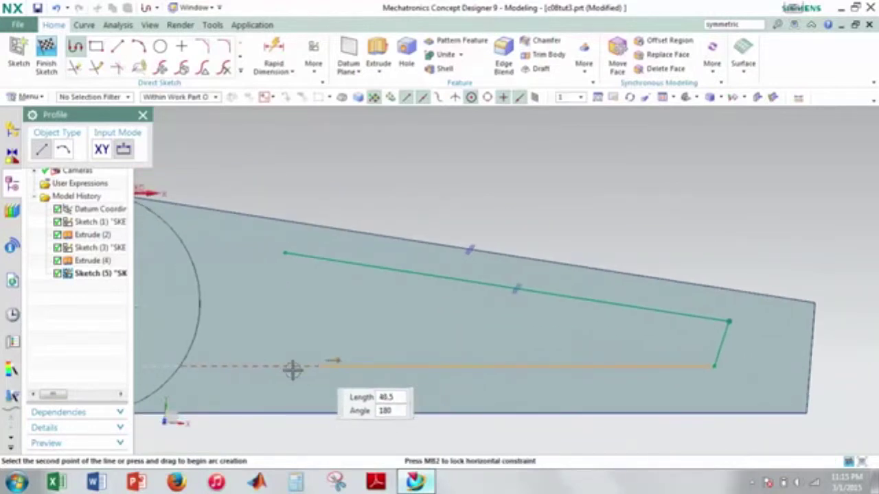
left_click(268, 366)
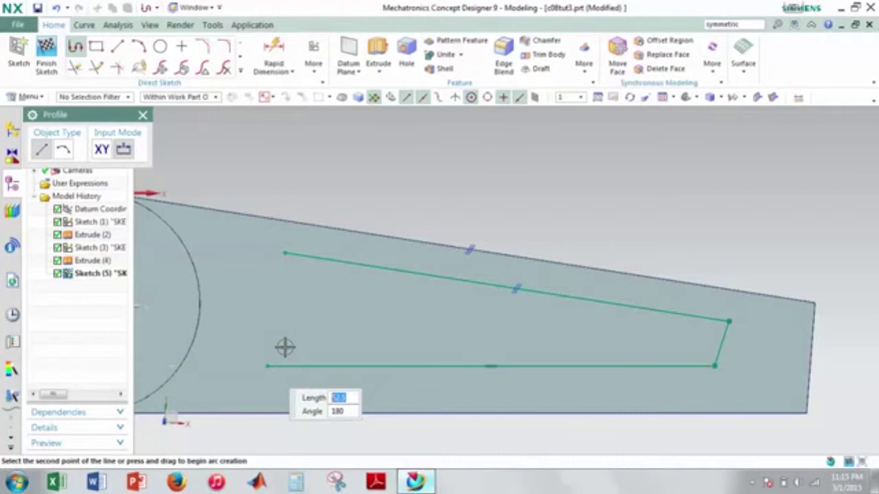
left_click(285, 254)
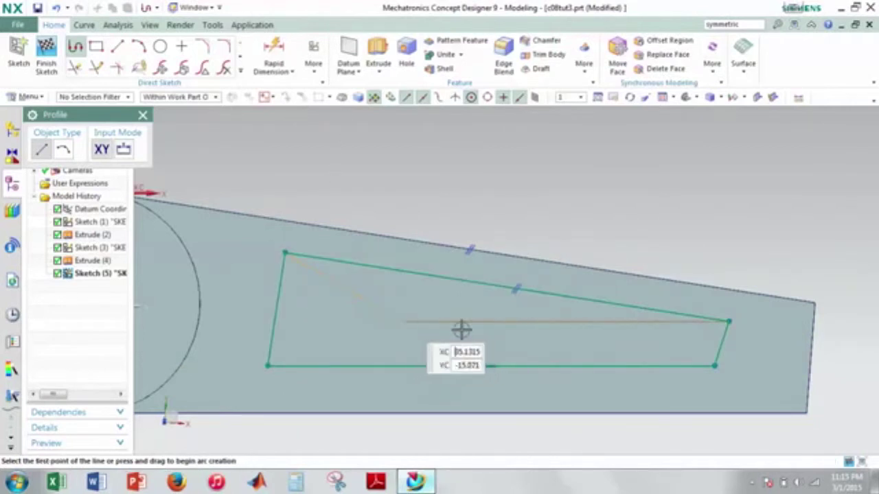
key("Escape")
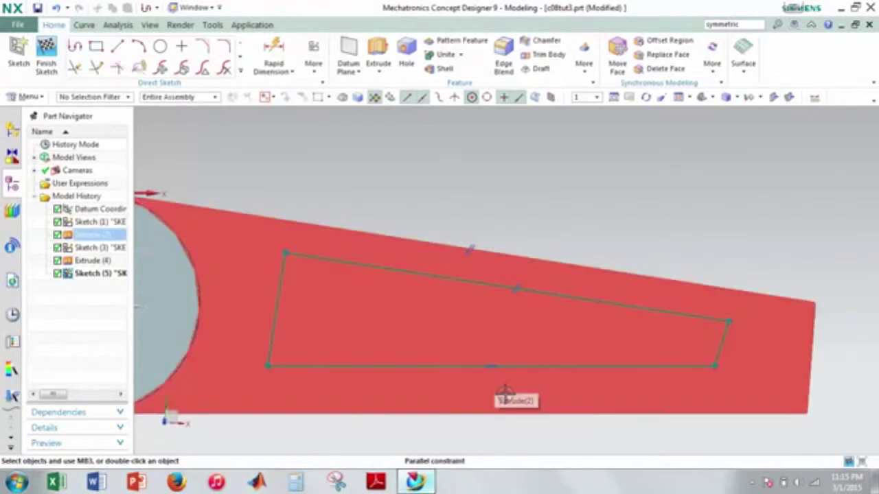
- Make the pocket's bottom line parallel to the arm's bottom edge and its right side parallel to the arm's end
key("c")
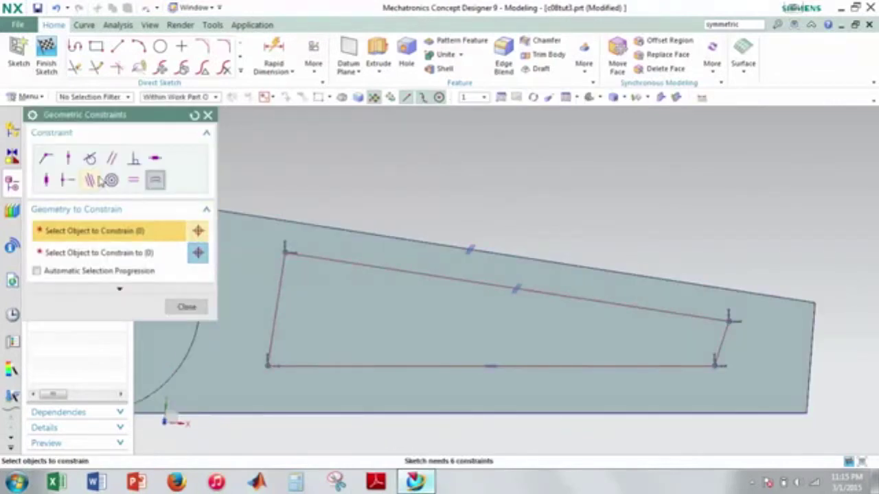
left_click(112, 158)
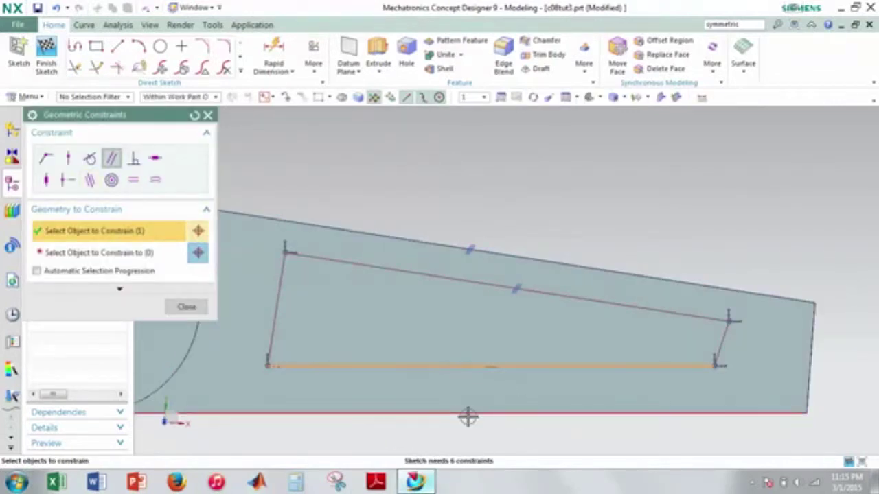
left_click(151, 255)
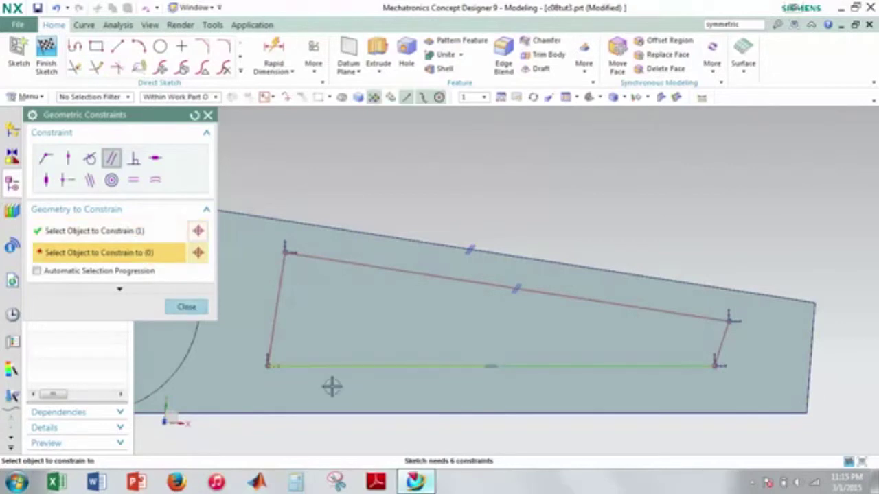
left_click(388, 412)
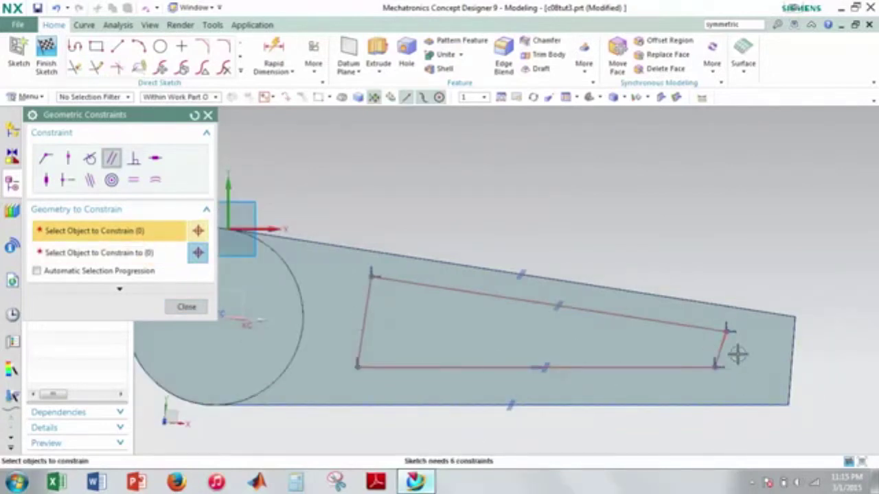
left_click(719, 346)
left_click(790, 355)
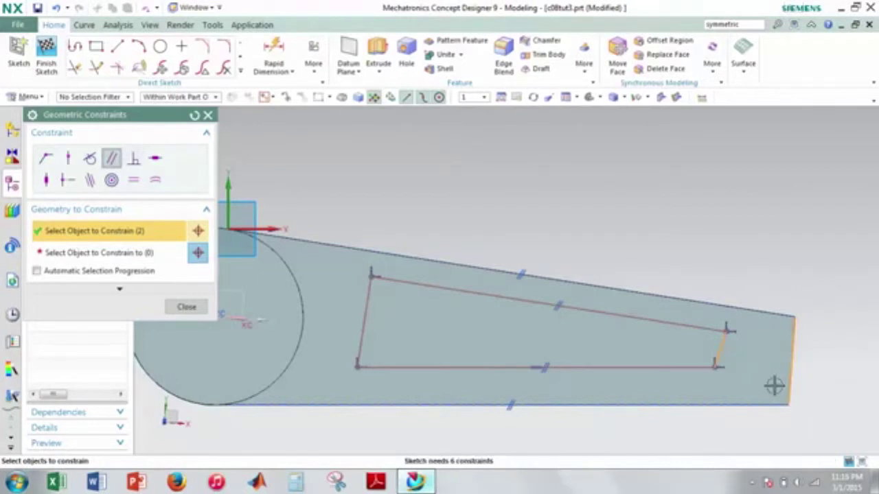
middle_click(159, 239)
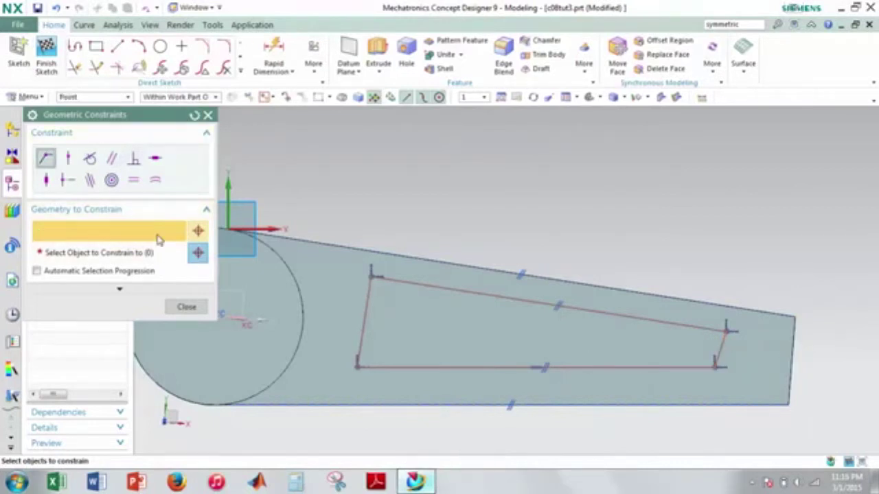
- Try snapping the right side's endpoint onto the body corner, then undo that coincident constraint
left_click(726, 346)
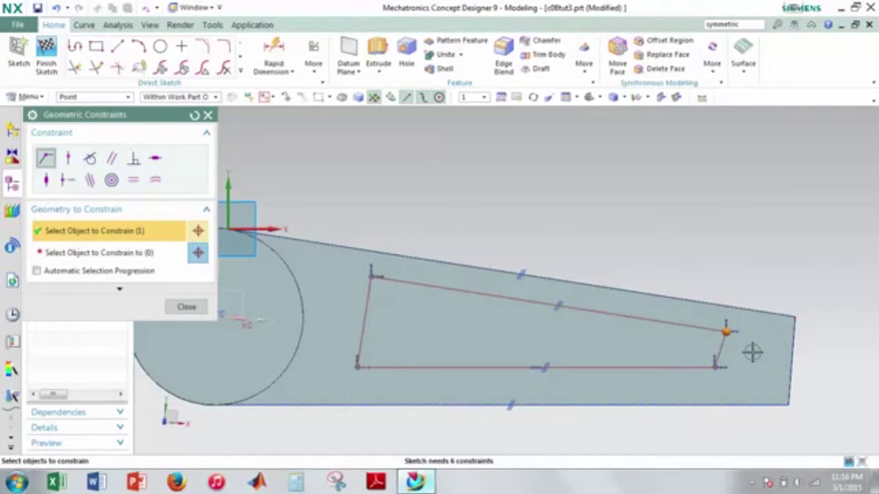
middle_click(755, 353)
left_click(795, 316)
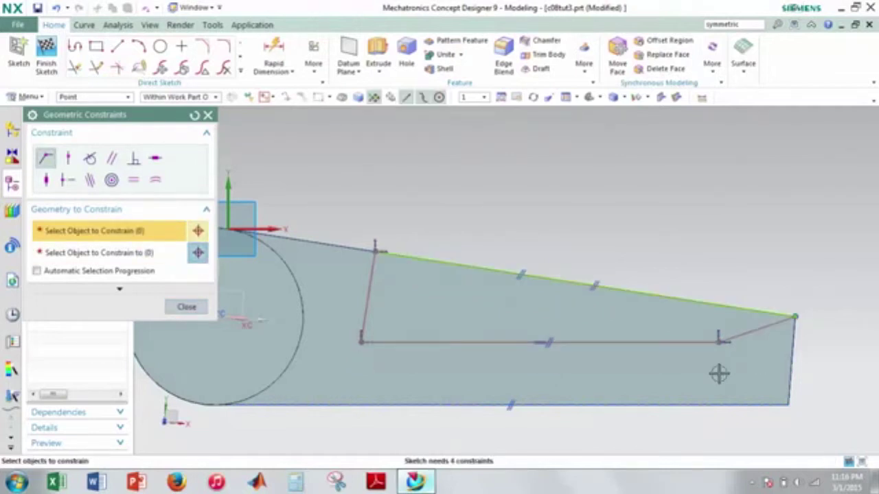
key("ctrl+z")
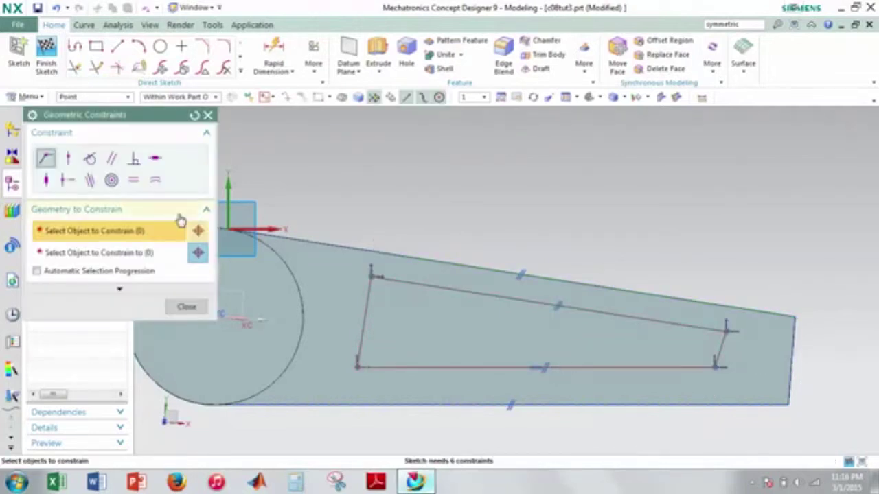
- Constrain the short right pocket line parallel to the arm's right end
left_click(719, 351)
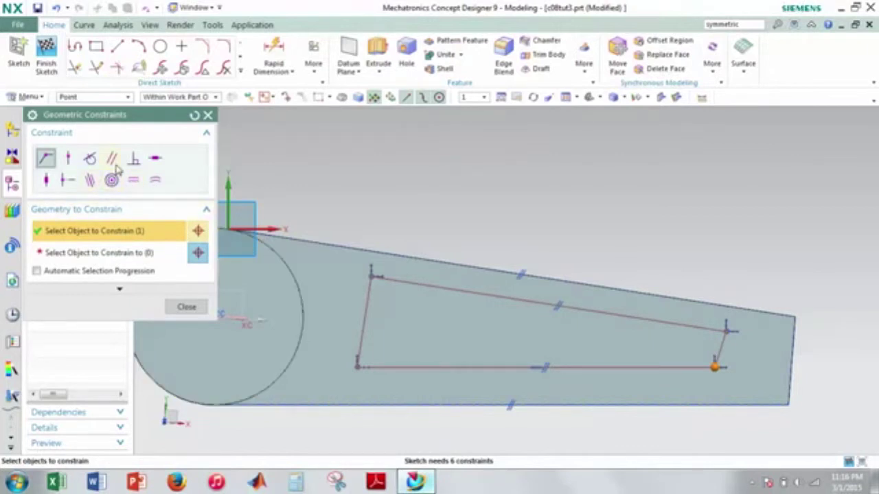
left_click(195, 115)
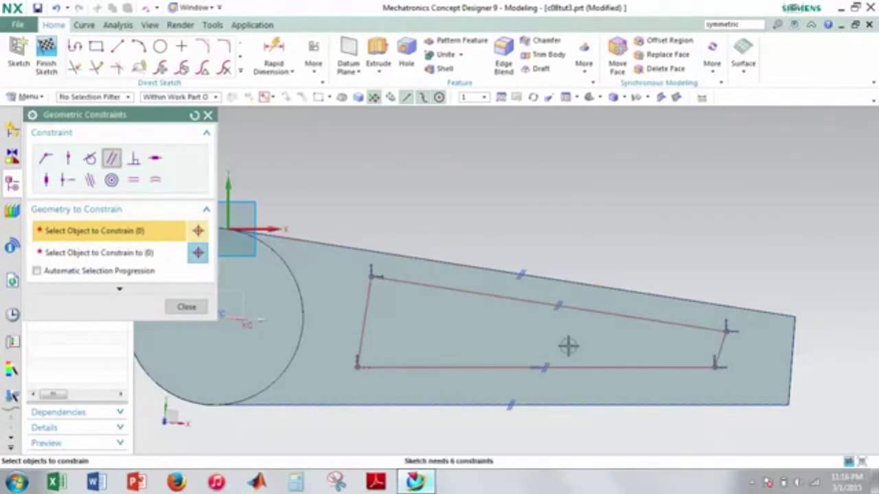
left_click(719, 349)
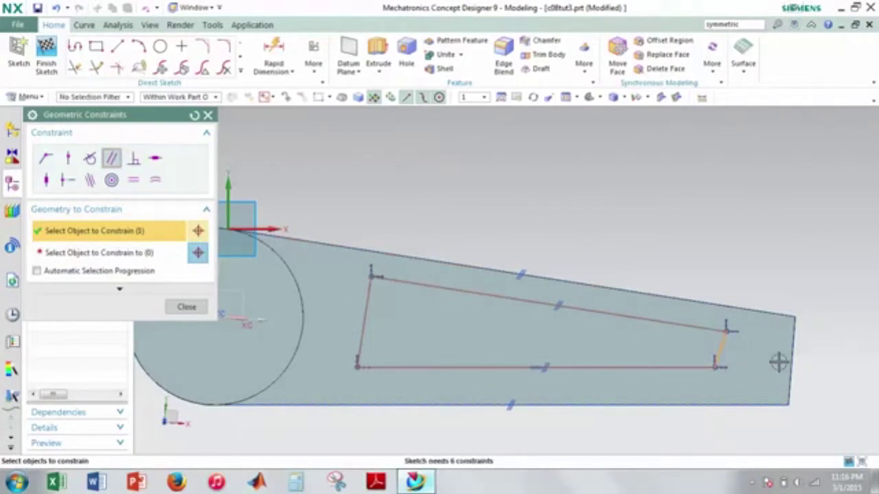
left_click(199, 253)
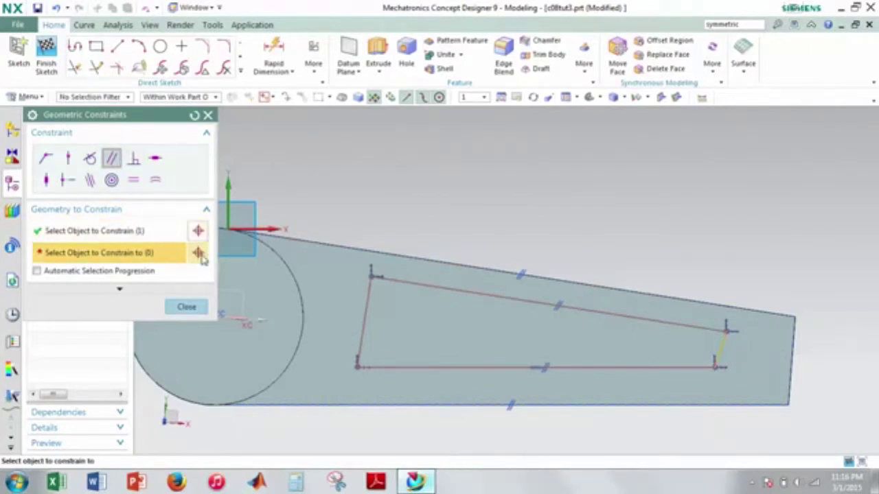
left_click(789, 355)
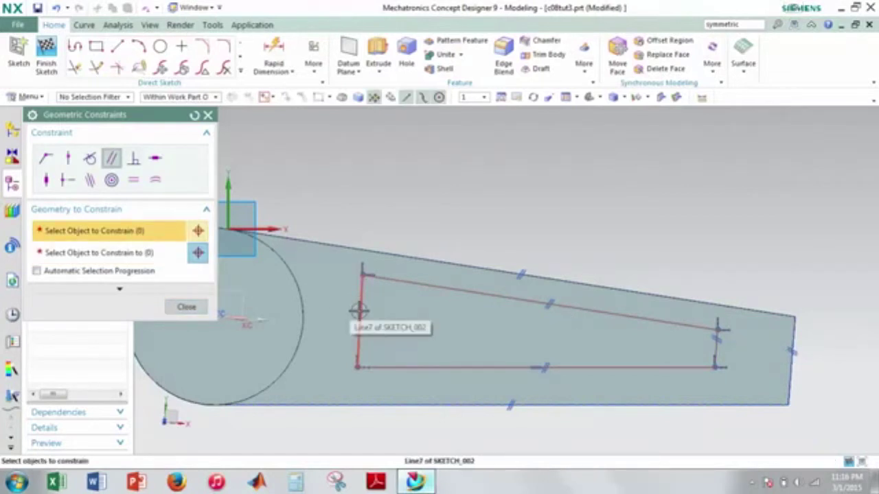
- Make the pocket's left line parallel to its right line and close the constraints tool
left_click(358, 310)
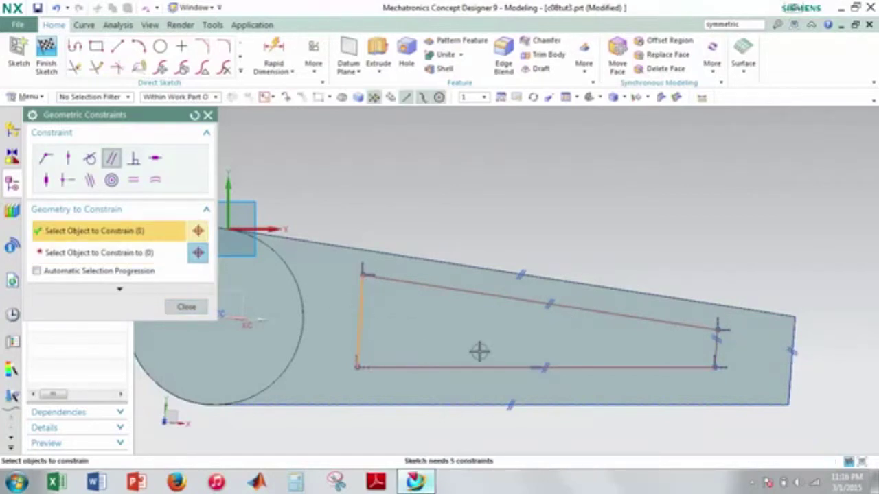
left_click(138, 253)
left_click(716, 350)
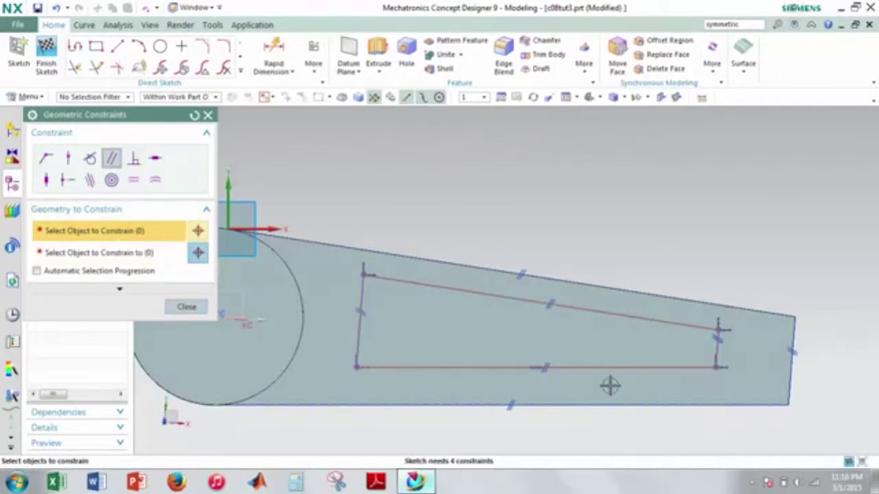
left_click(186, 309)
scroll(529, 347, "up", 2)
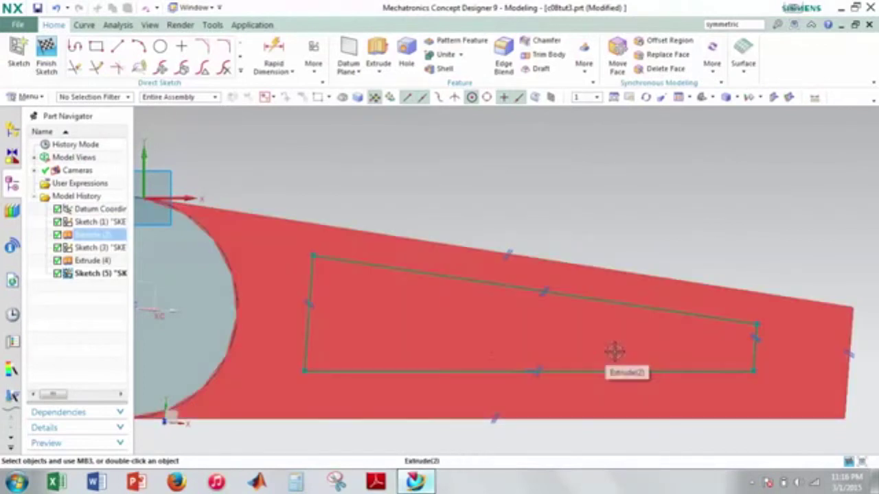
- Start an Inferred Rapid Dimension between the pocket's left and right lines
key("d")
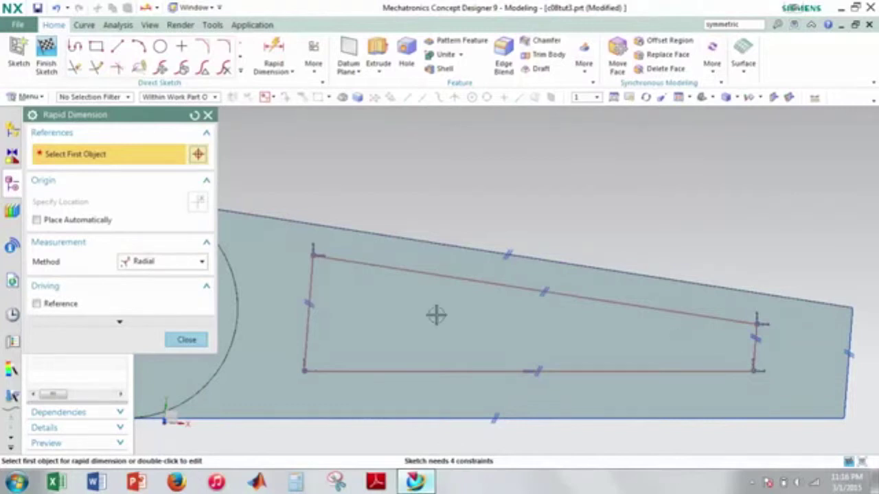
left_click(180, 261)
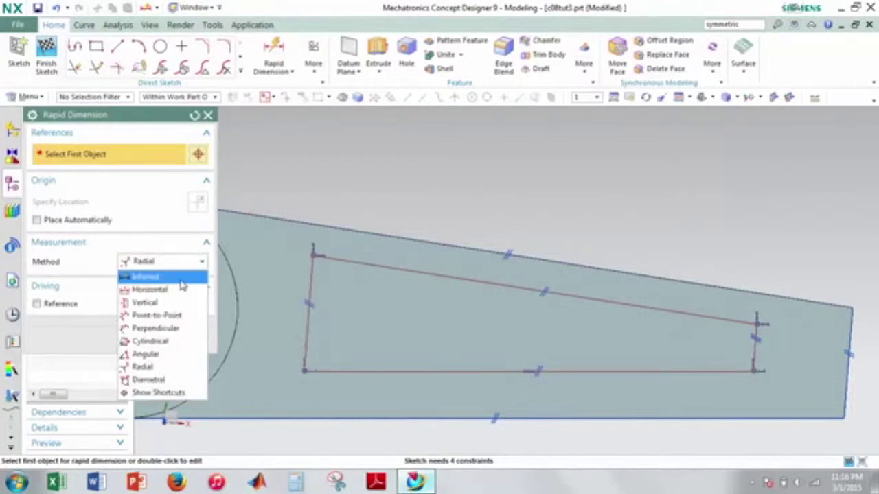
left_click(183, 277)
left_click(304, 323)
left_click(758, 358)
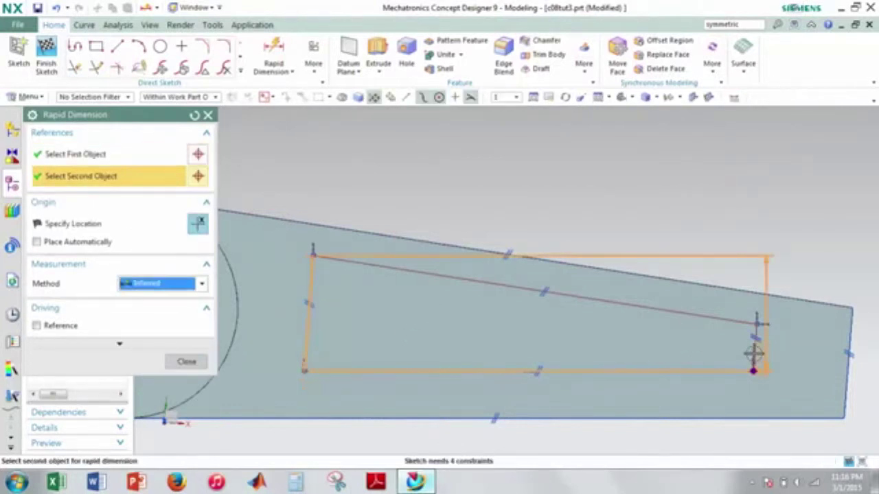
scroll(637, 397, "down", 2)
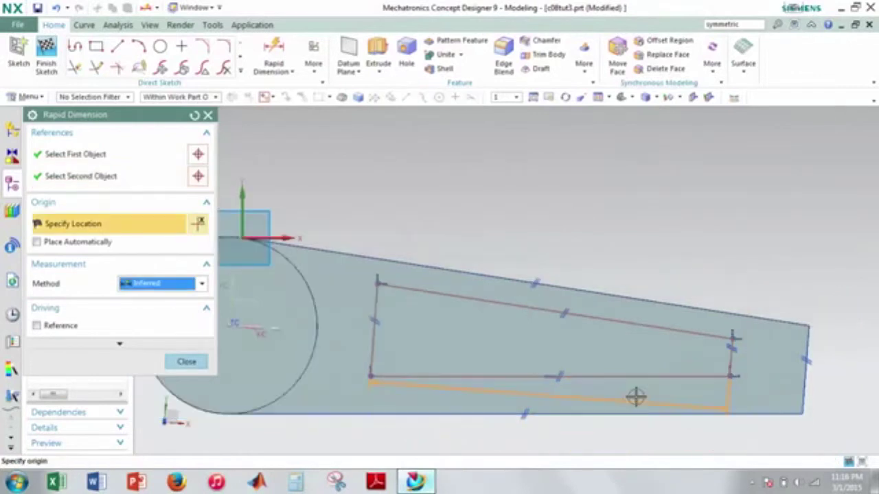
middle_click_drag(647, 397, 621, 330, "shift")
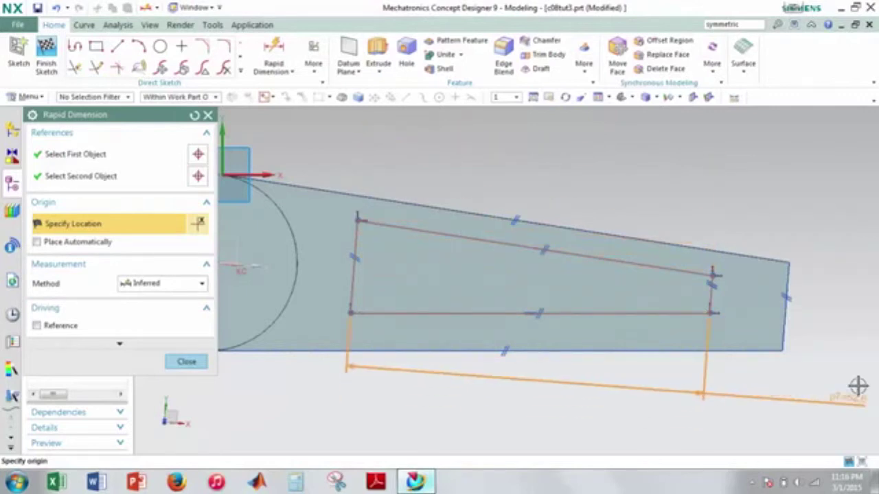
scroll(742, 385, "down", 3)
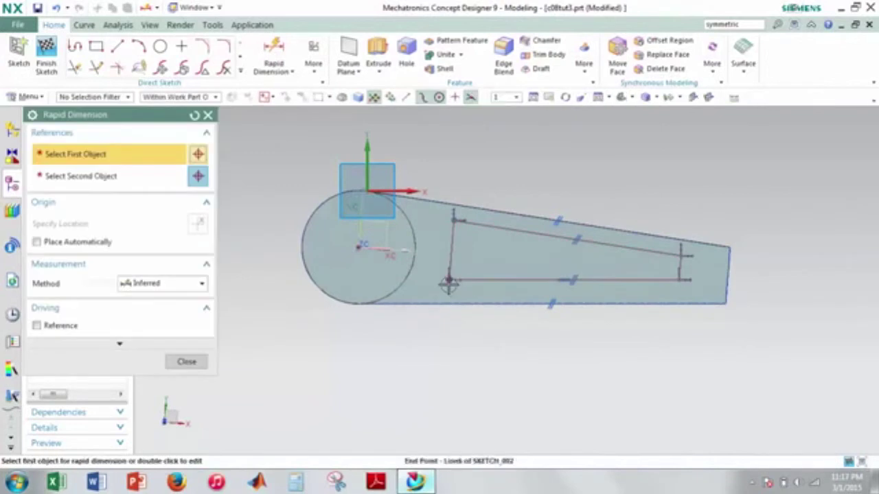
- Try dimensioning from the pocket's lower-left corner to its right side, then cancel
left_click(666, 295)
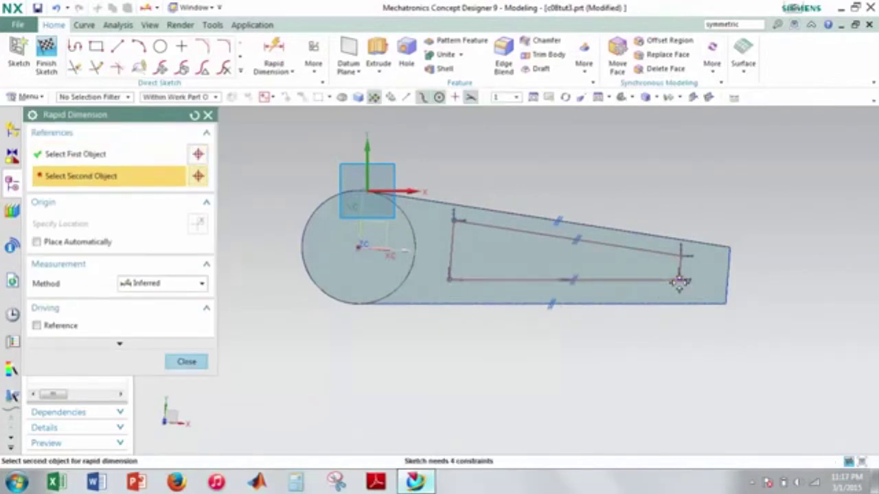
left_click(678, 281)
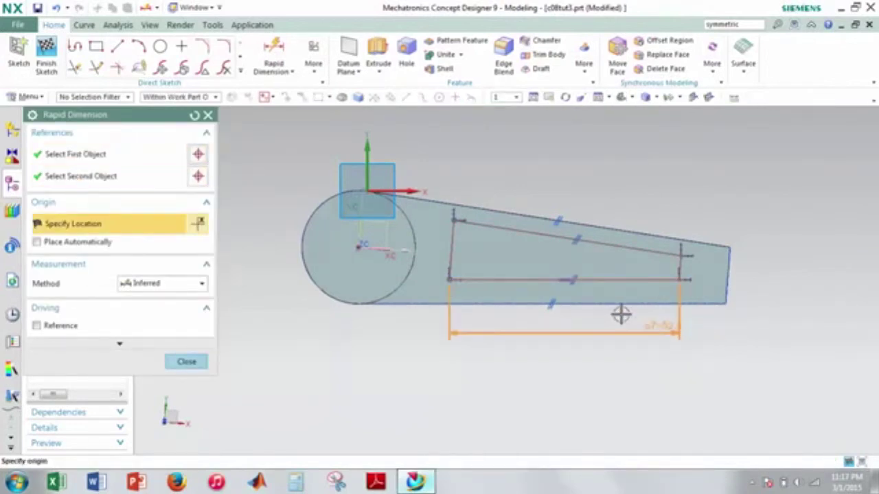
scroll(535, 312, "up", 4)
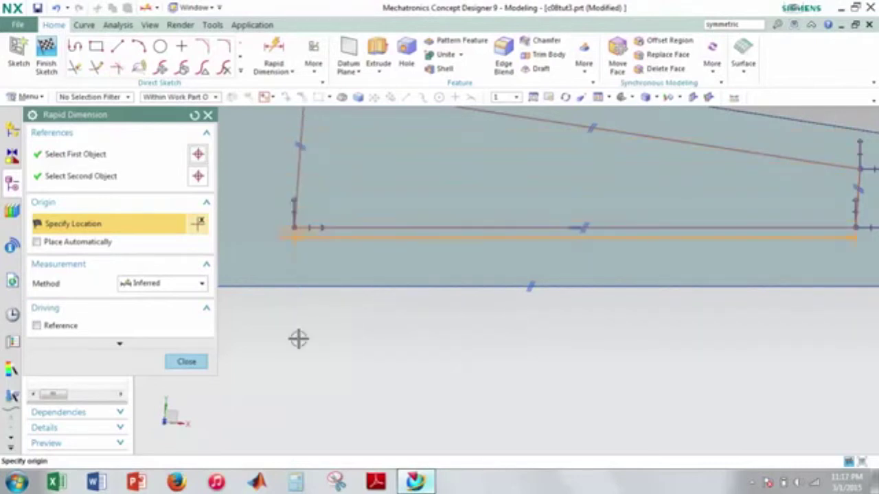
scroll(474, 384, "down", 2)
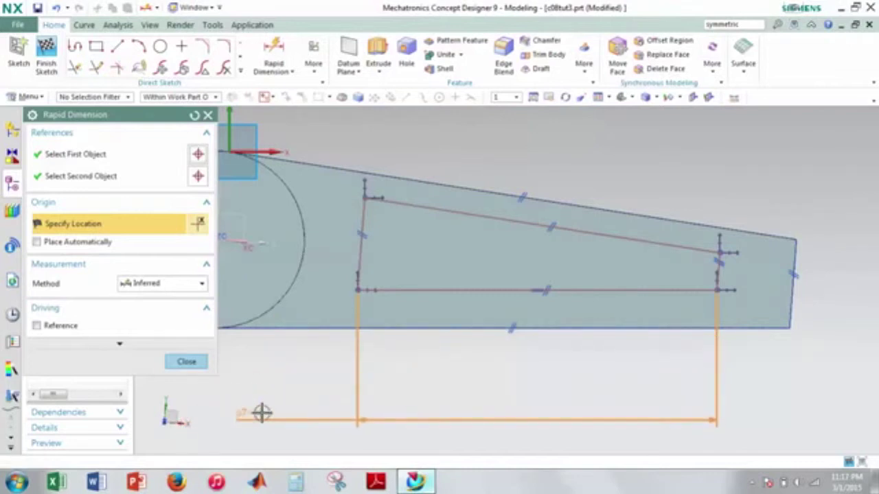
scroll(357, 388, "down", 1)
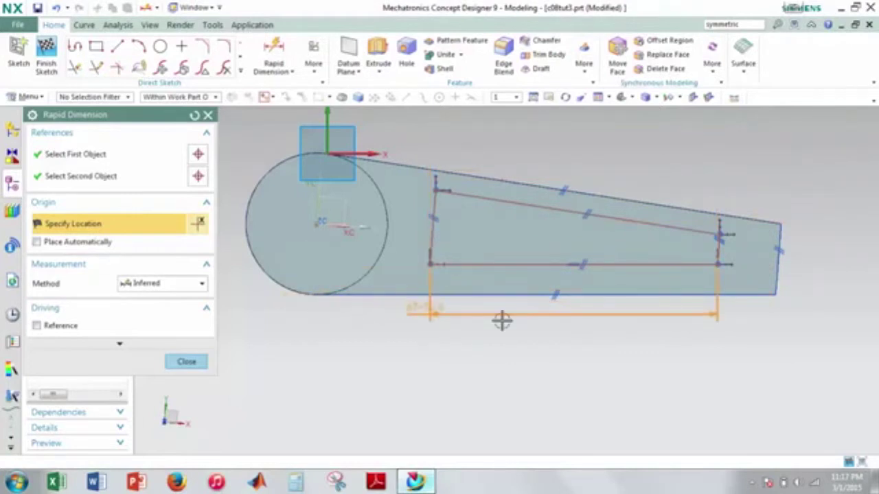
scroll(521, 309, "up", 3)
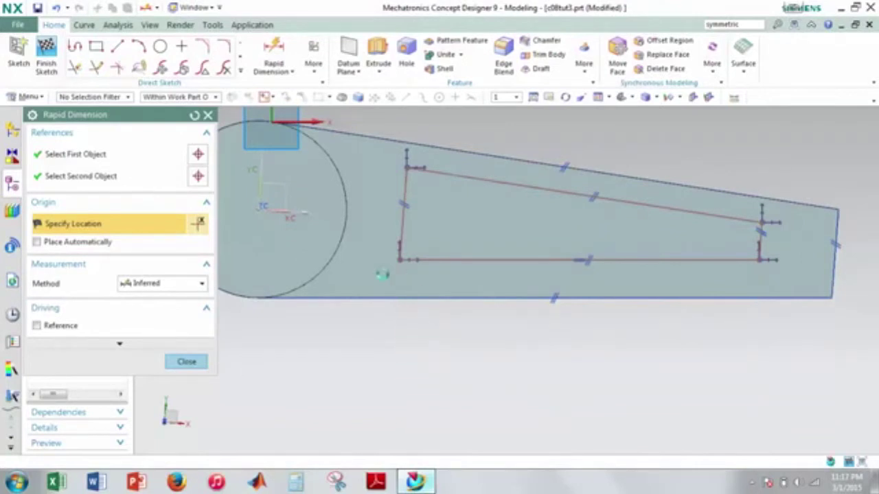
key("Escape")
- Dimension the pocket's left-to-right width as 54, placed below the pocket
key("d")
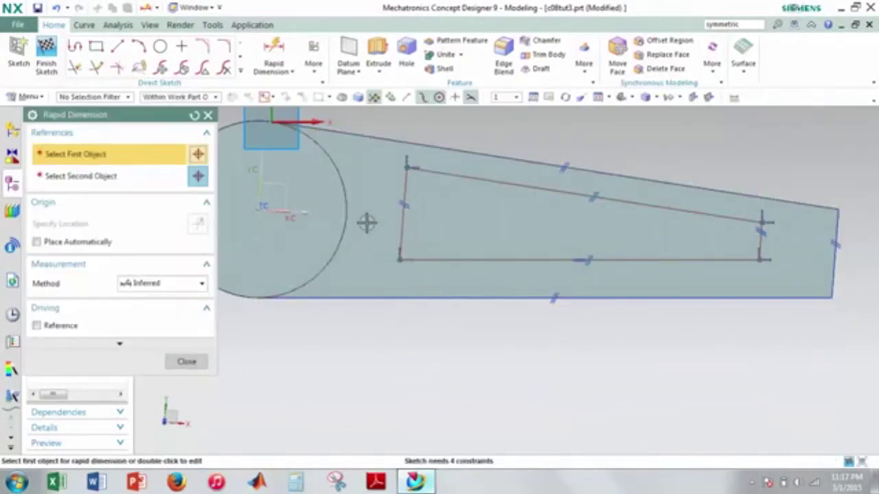
left_click(402, 219)
left_click(760, 247)
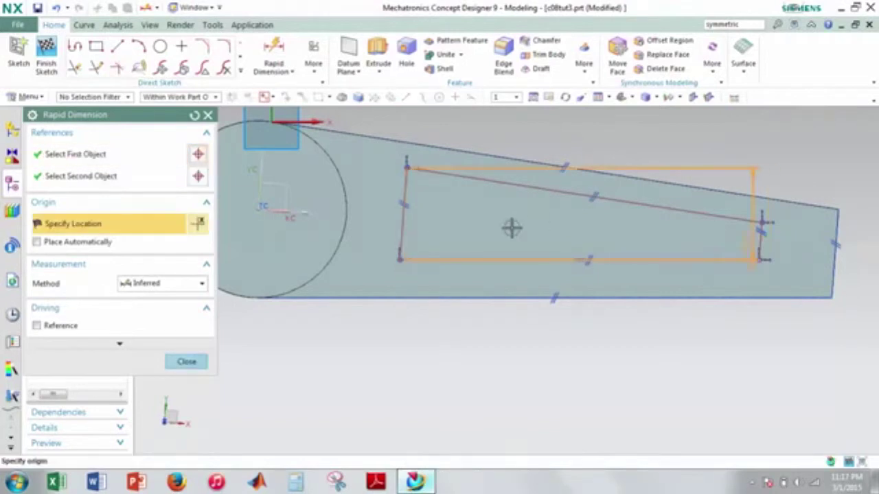
scroll(756, 260, "up", 3)
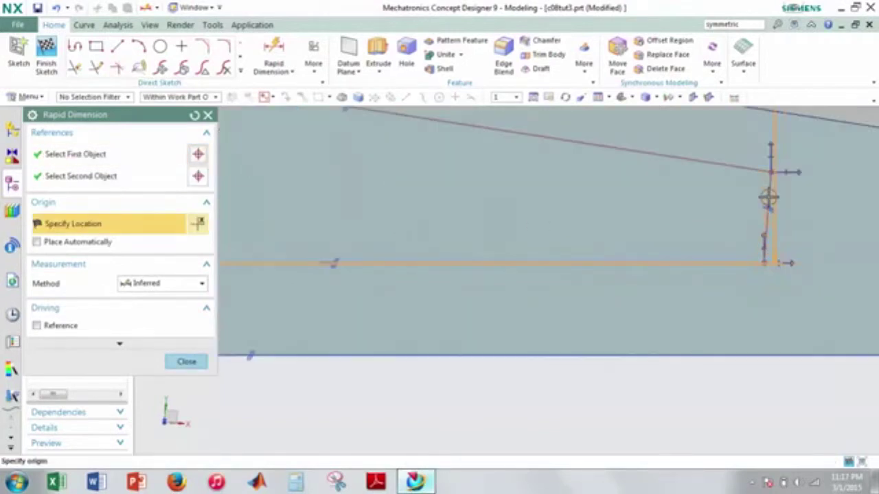
left_click(768, 199)
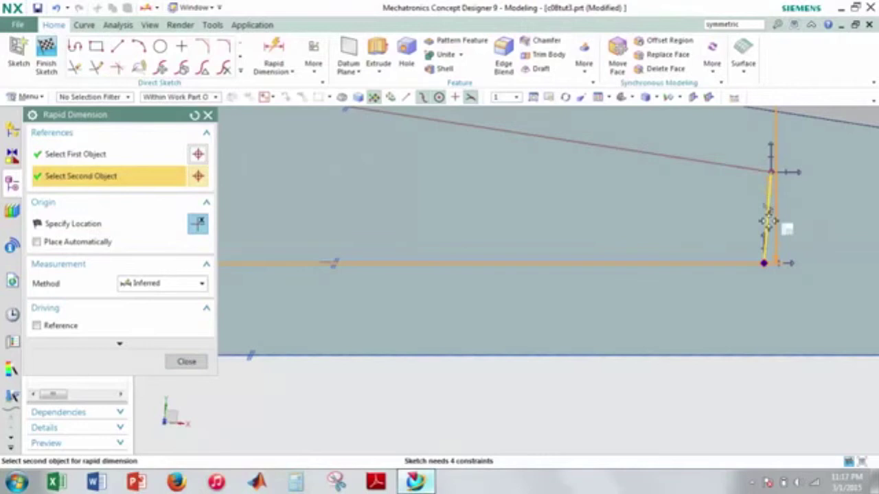
left_click(766, 219)
scroll(487, 337, "down", 5)
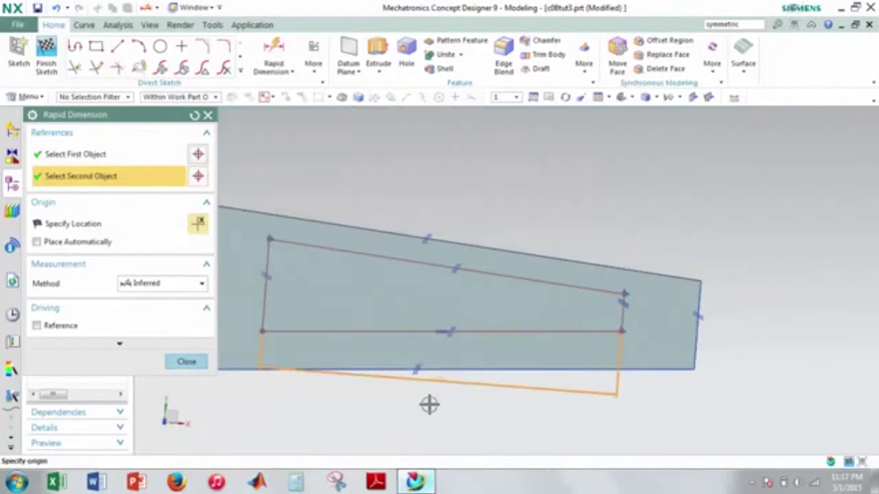
mouse_move(436, 406)
middle_mouse_down("shift")
mouse_move(532, 385)
mouse_move(593, 345)
middle_mouse_up("shift")
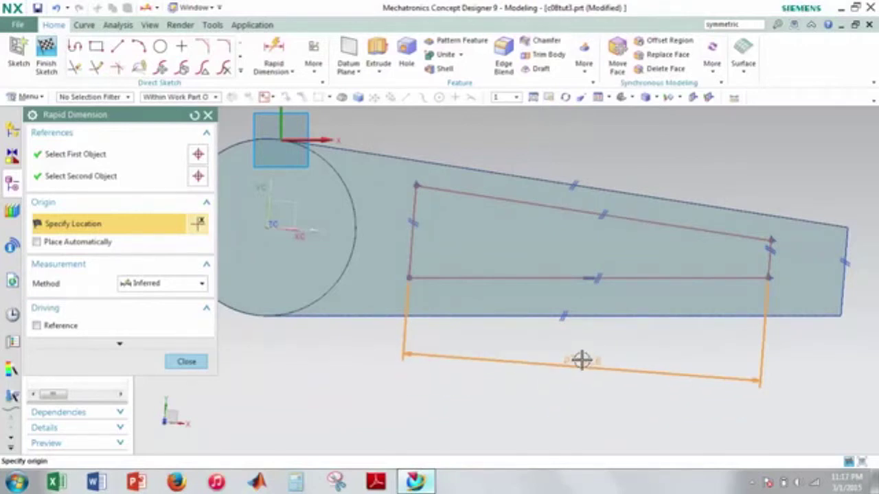
left_click(603, 349)
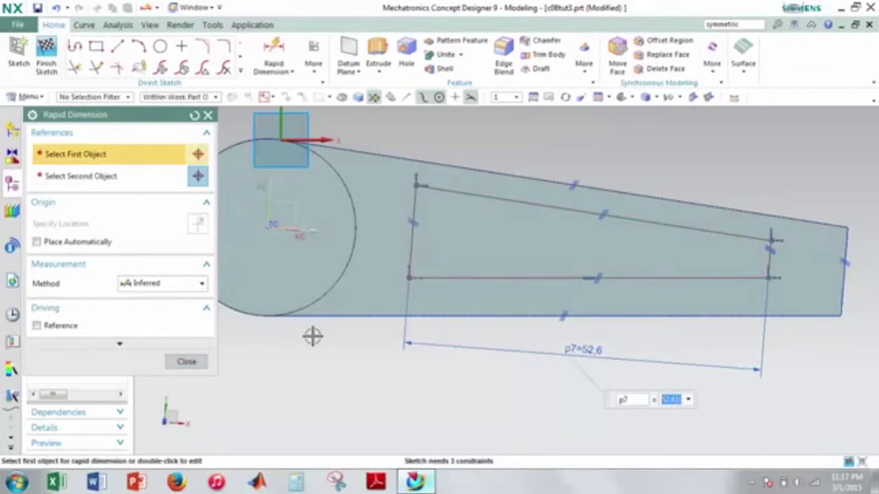
type("54")
key("Return")
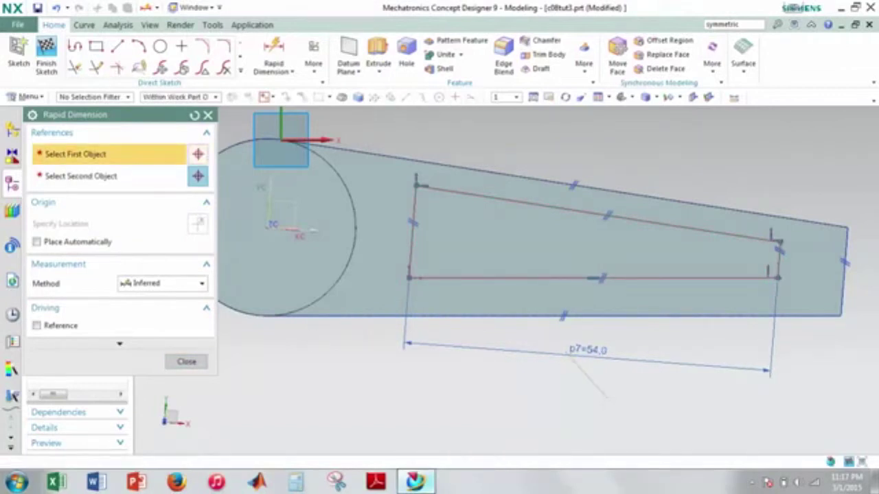
- Add a 20.0 horizontal dimension locating the pocket's left line from the circle, then close Rapid Dimension
left_click(415, 206)
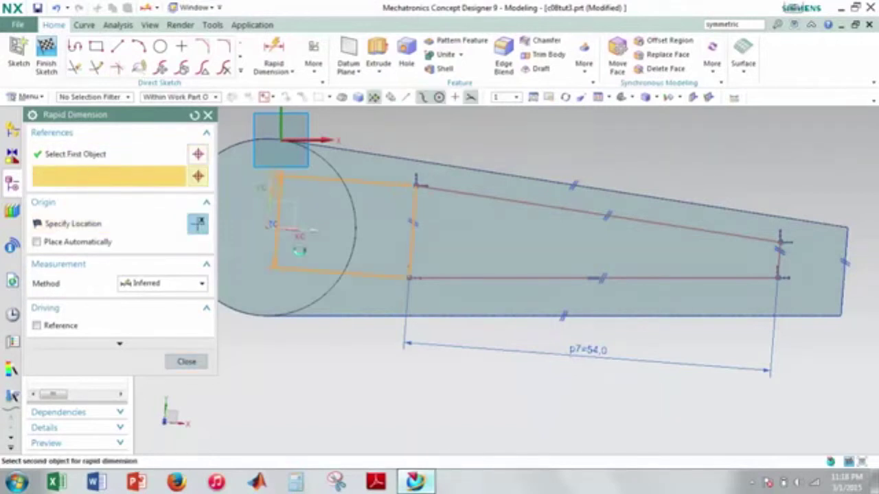
left_click(314, 308)
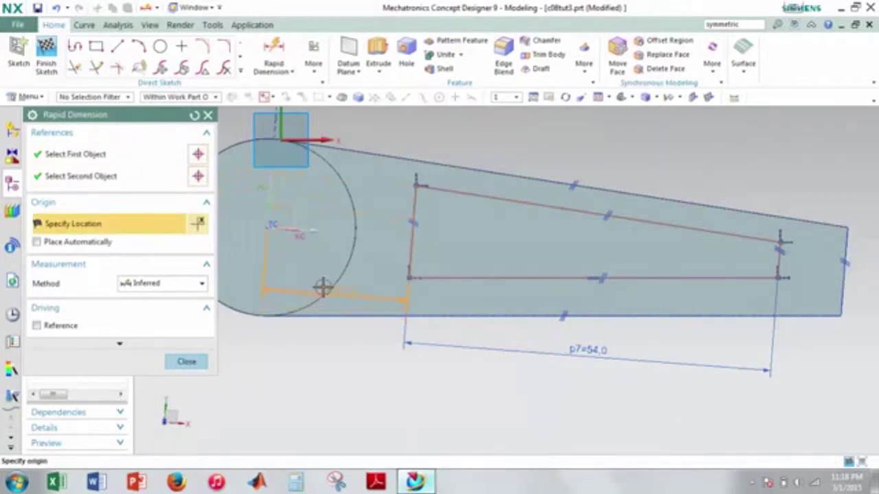
left_click(323, 287)
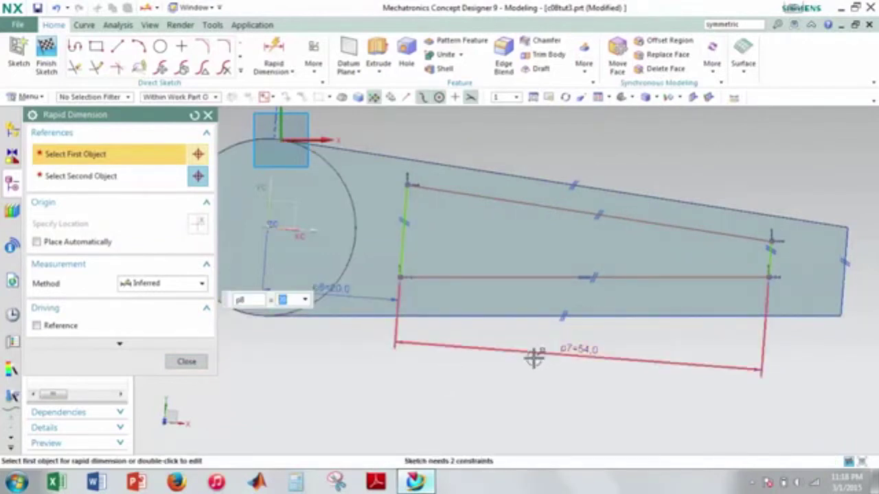
left_click(208, 115)
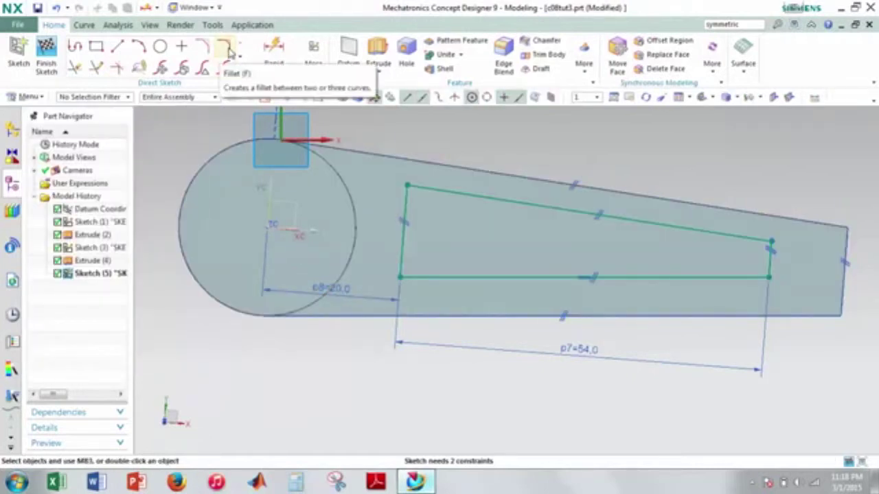
- Fillet the pocket's upper-left and lower-left corners with radius 3
scroll(408, 202, "up", 3)
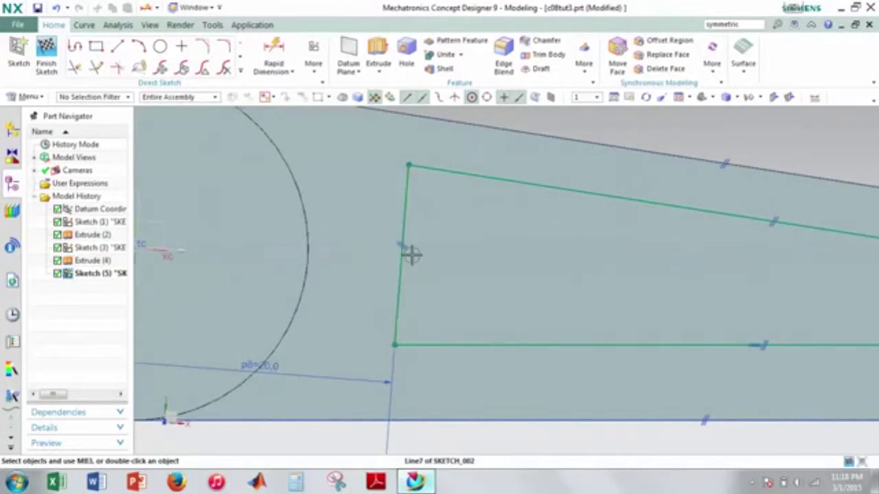
key("f")
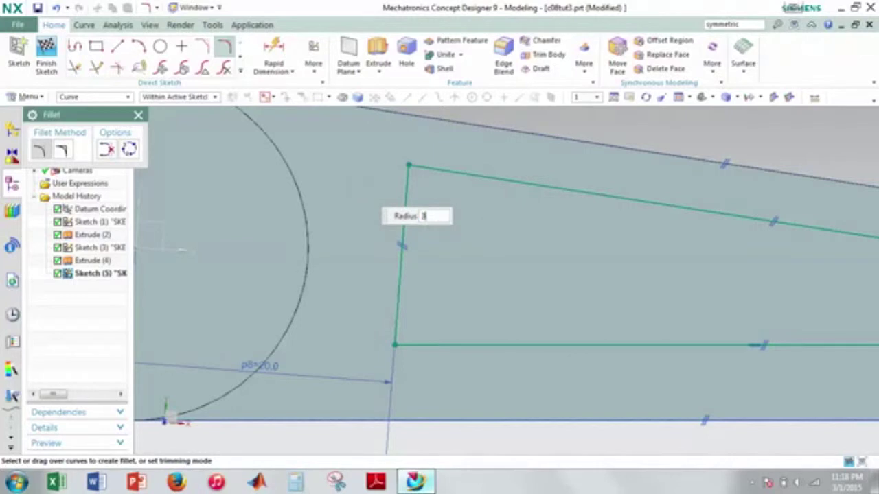
left_click(406, 174)
left_click(422, 173)
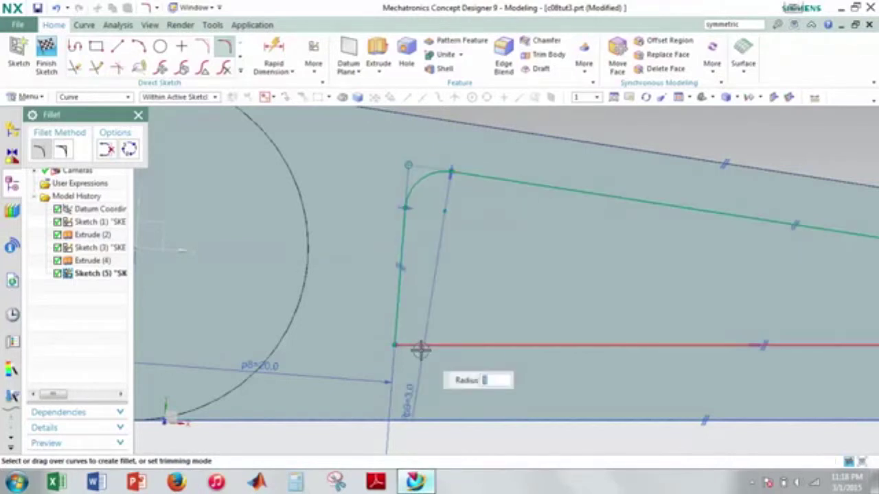
left_click(412, 346)
left_click(398, 329)
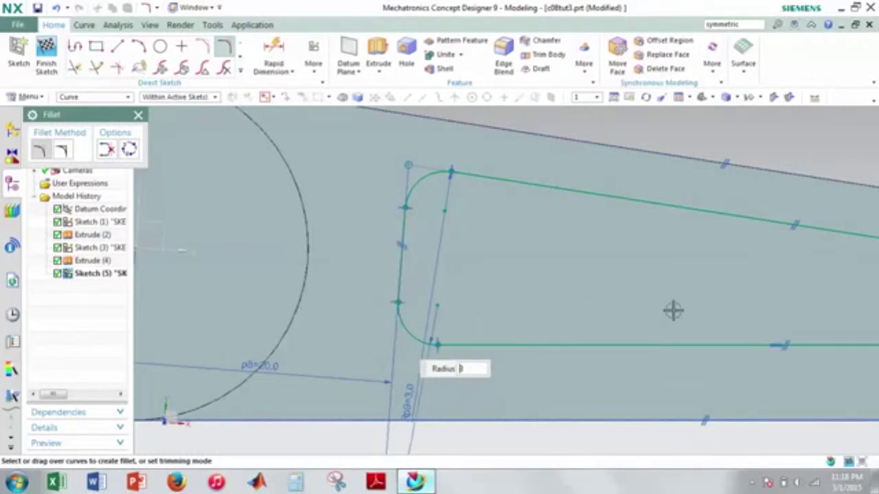
scroll(765, 298, "down", 5)
scroll(774, 306, "up", 1)
scroll(624, 298, "up", 6)
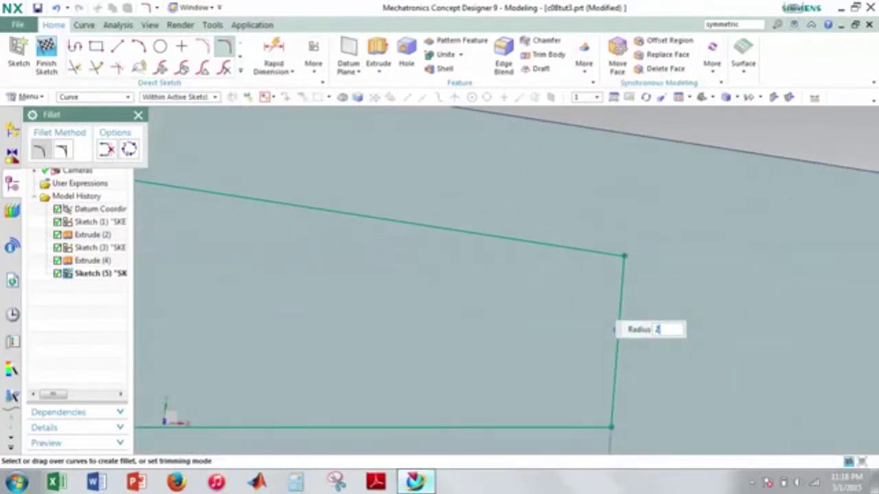
- Fillet the pocket's upper-right and lower-right corners with radius 2
left_click(606, 255)
left_click(620, 281)
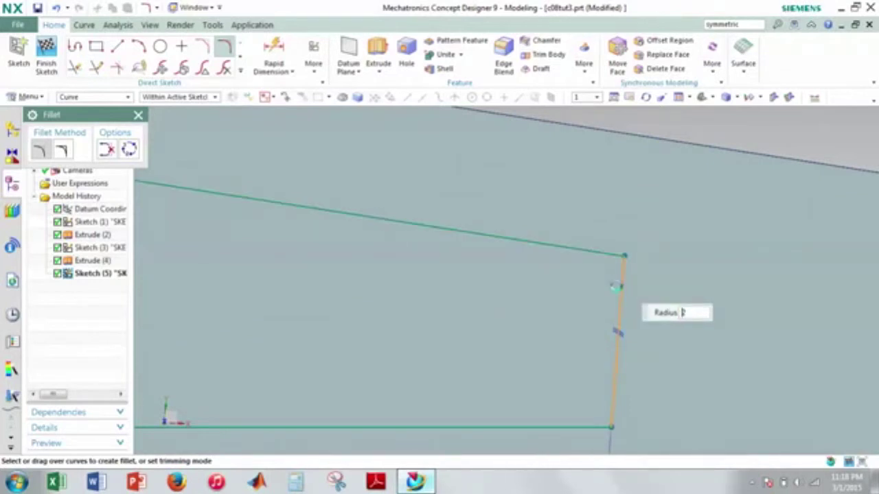
left_click(594, 426)
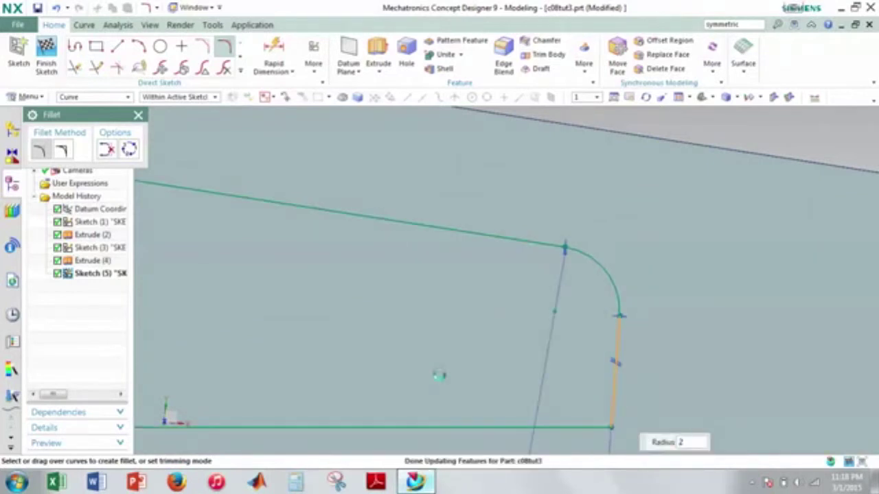
scroll(384, 356, "down", 1)
scroll(384, 356, "down", 1)
scroll(412, 308, "up", 2)
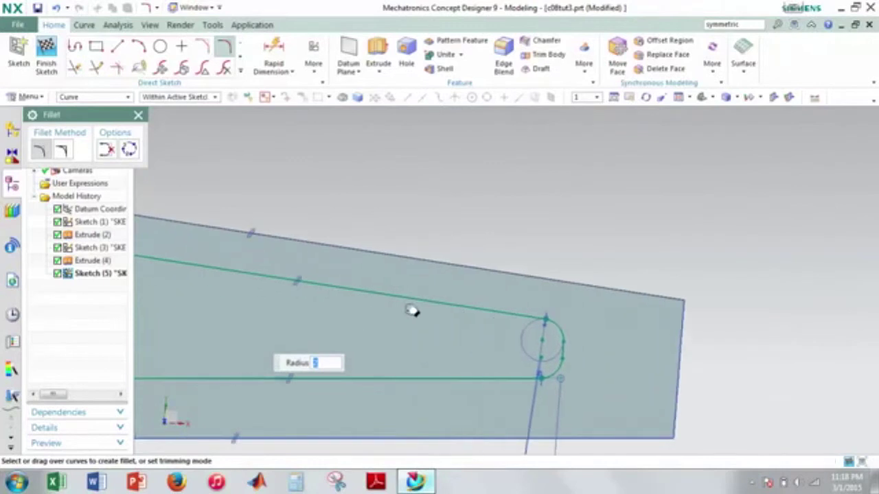
middle_click_drag(555, 312, 568, 320, "shift")
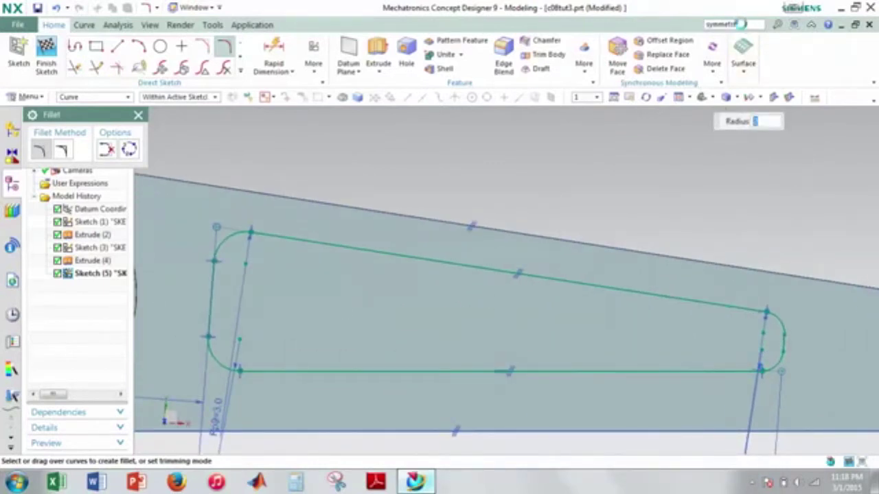
- Apply Make Symmetric to the pocket's top and bottom lines about the X datum axis, accepting the warning
key("Return")
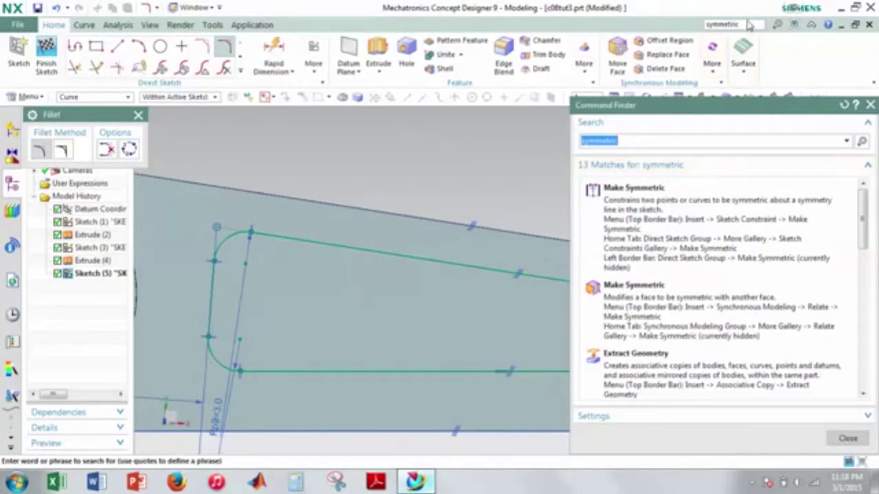
mouse_move(614, 239)
left_click(675, 217)
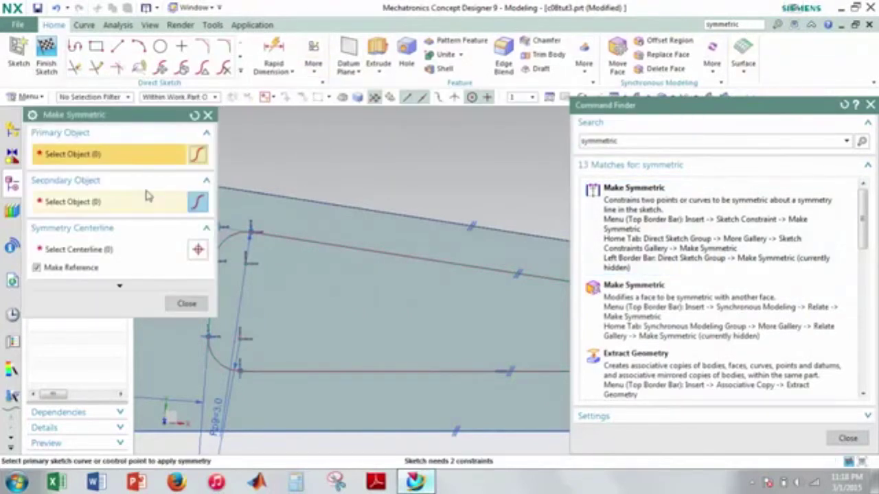
left_click(371, 250)
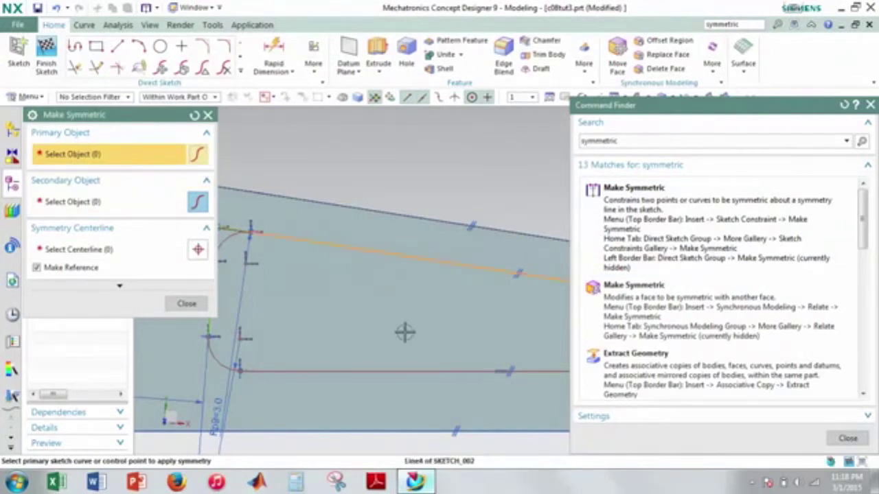
left_click(333, 368)
middle_click_drag(314, 337, 489, 302, "shift")
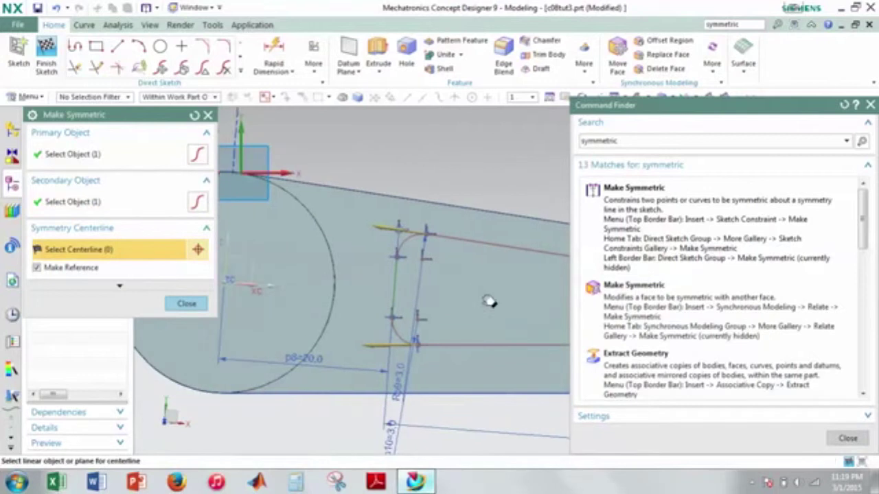
left_click(275, 289)
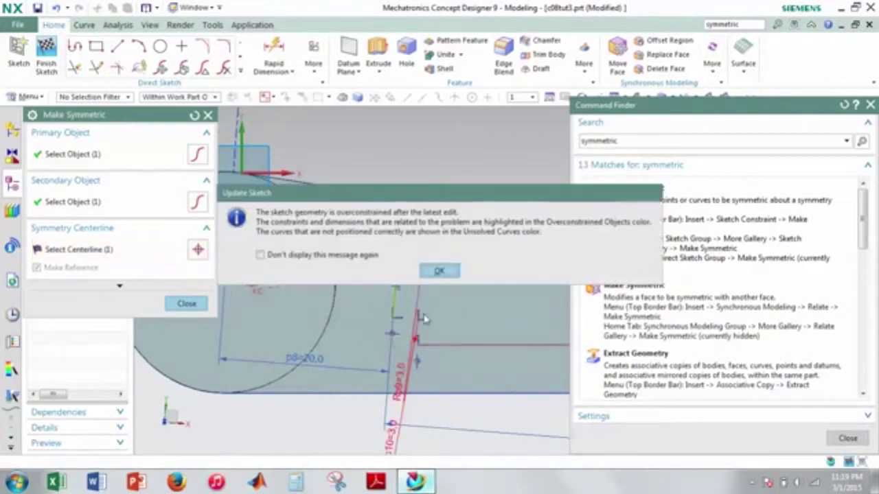
left_click(441, 270)
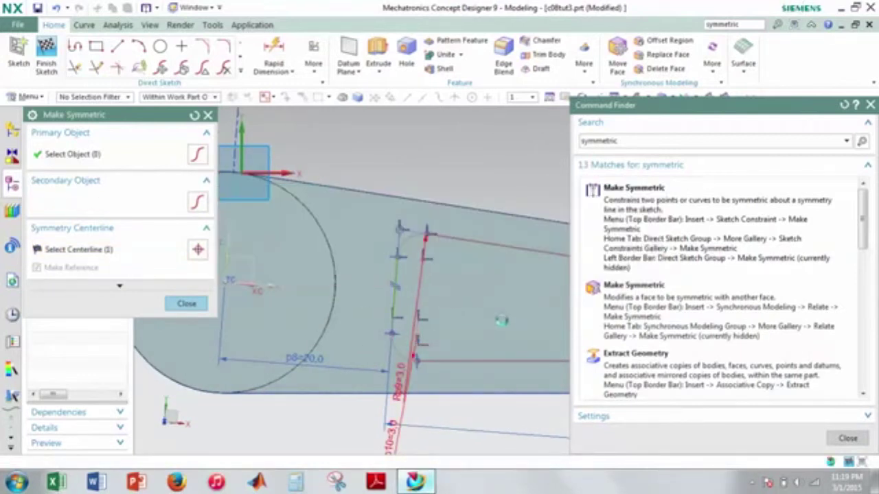
scroll(402, 266, "up", 3)
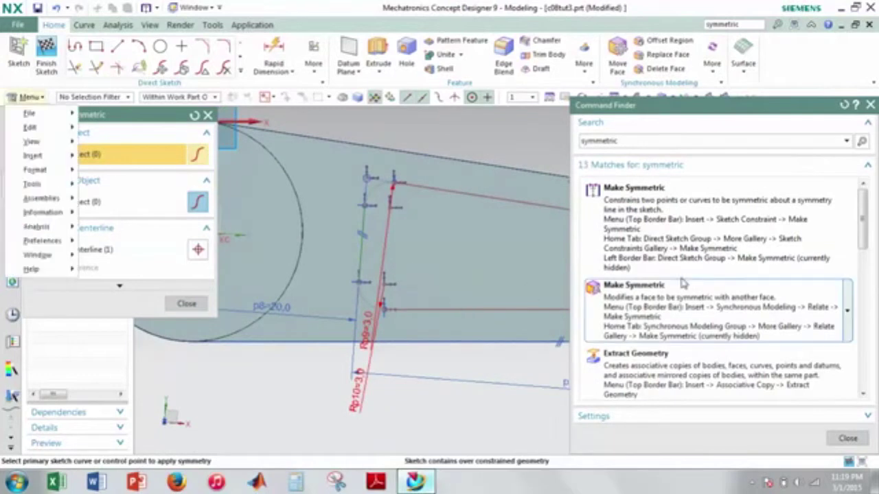
left_click(870, 104)
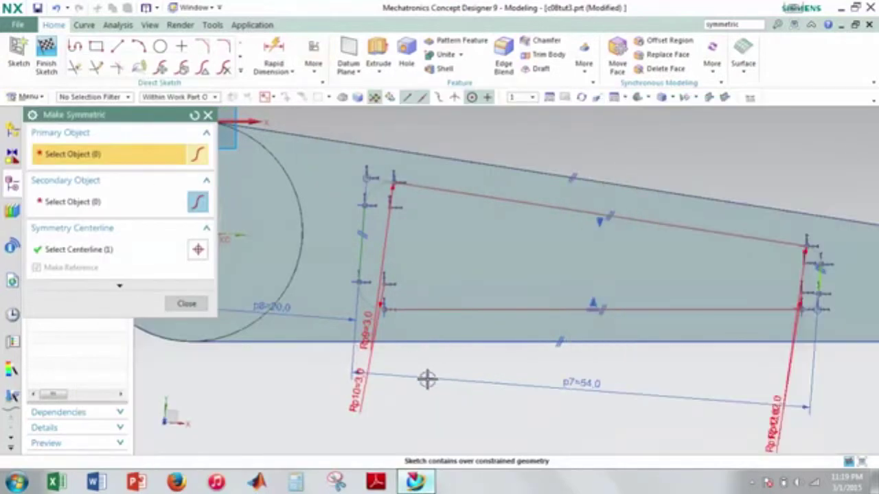
- Close the symmetry tool and delete the redundant upper-left fillet radius dimension
left_click(208, 115)
scroll(399, 277, "up", 3)
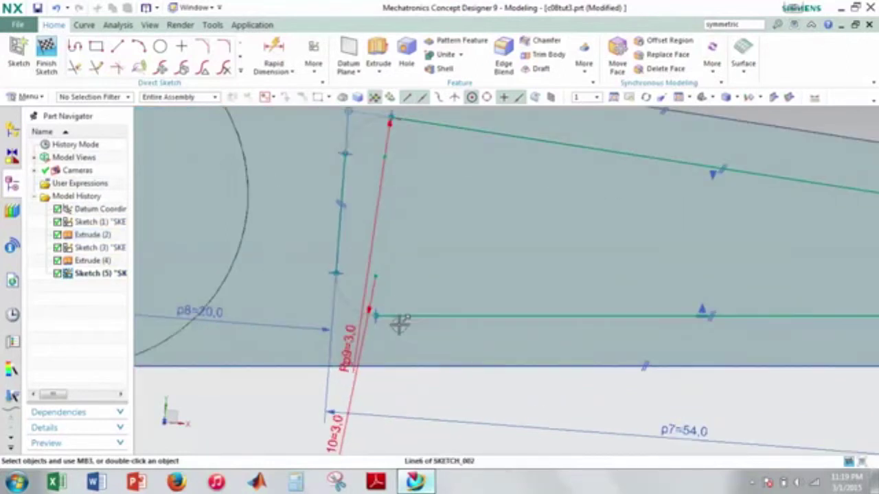
scroll(400, 324, "down", 2)
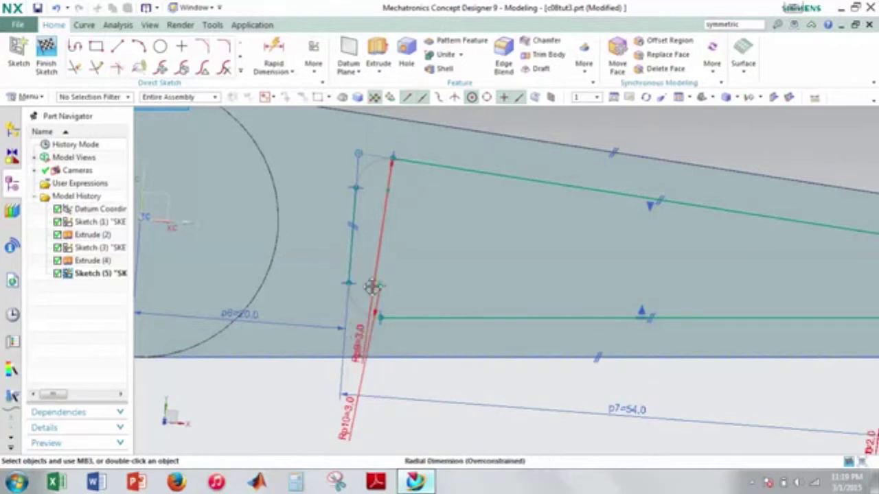
left_click_drag(371, 287, 322, 142)
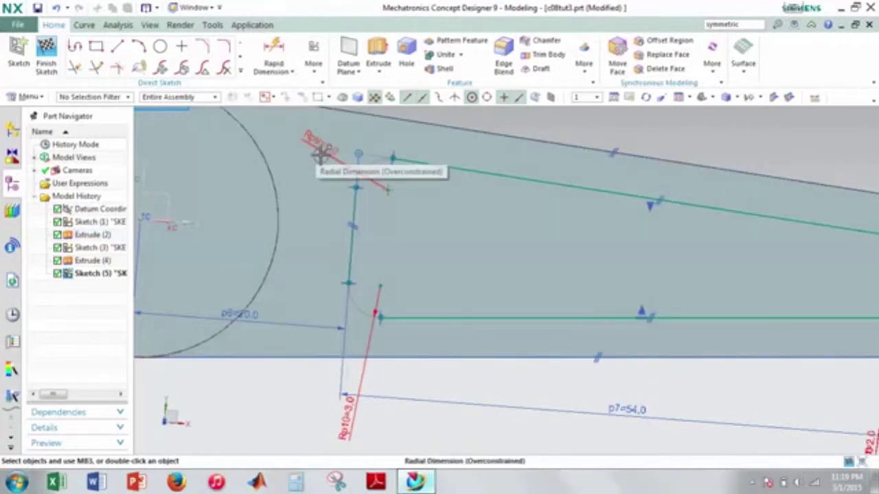
left_click(318, 142)
key("Delete")
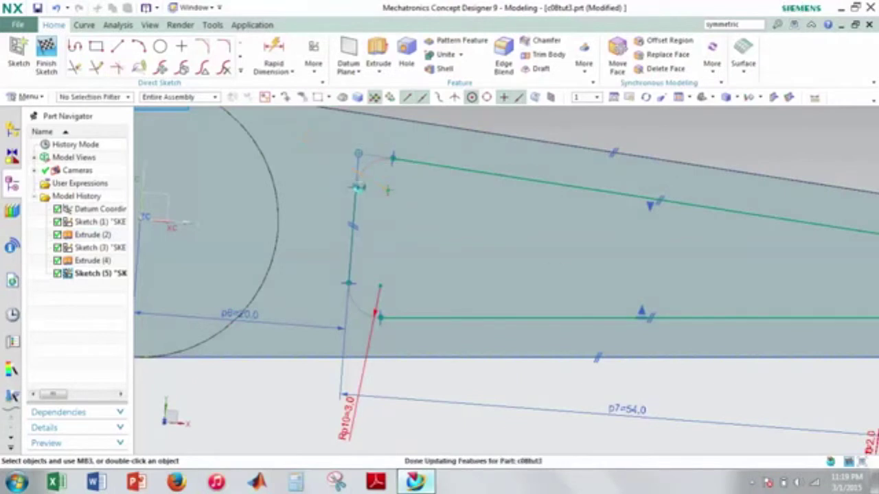
- Delete the redundant right-end fillet radius dimension and bring up Geometric Constraints
scroll(629, 327, "down", 3)
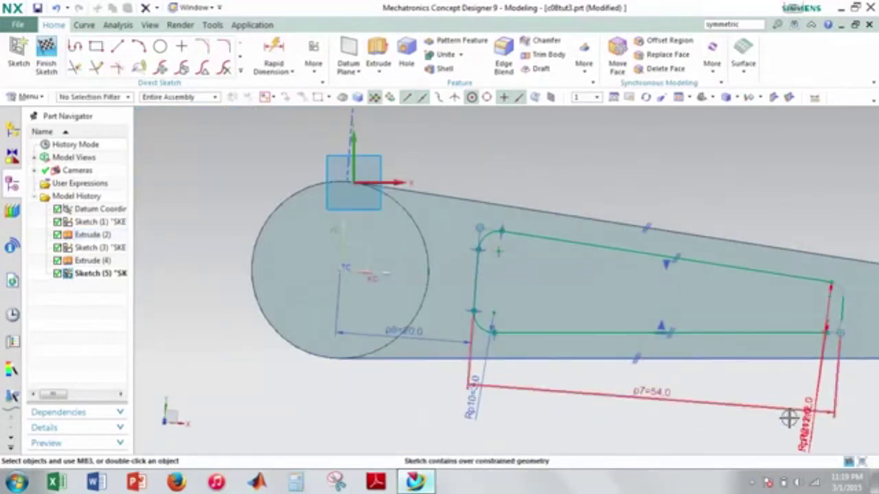
left_click_drag(807, 419, 757, 294)
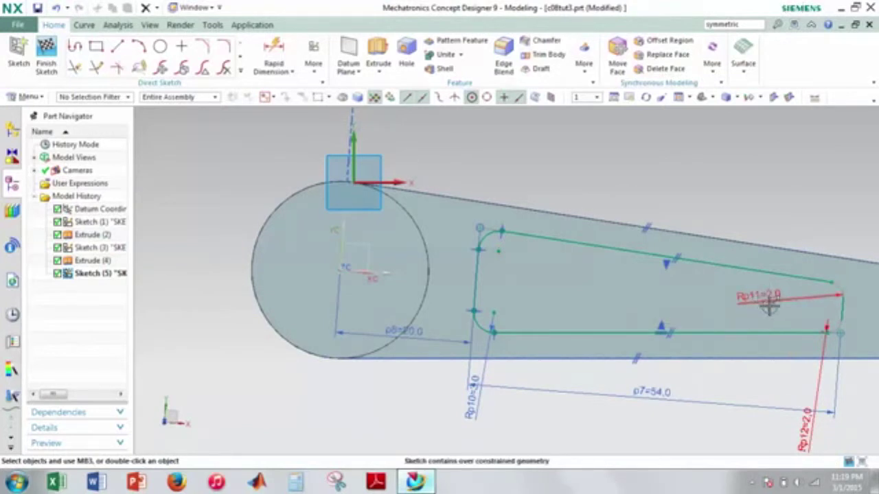
left_click(768, 301)
key("Delete")
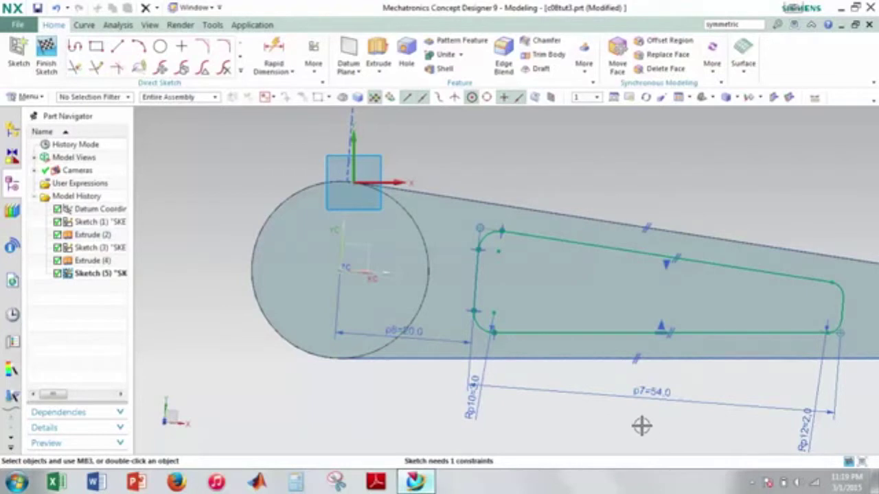
key("c")
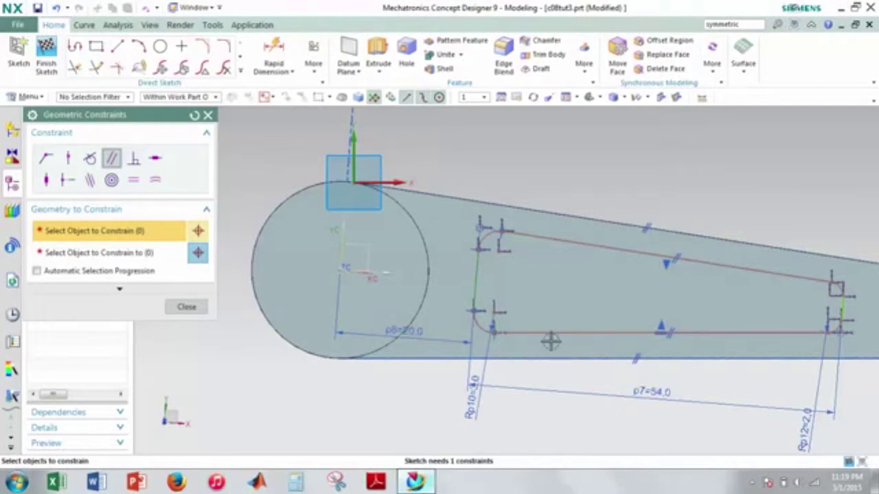
- Close Geometric Constraints and drag the pocket's bottom edge slightly upward
key("Escape")
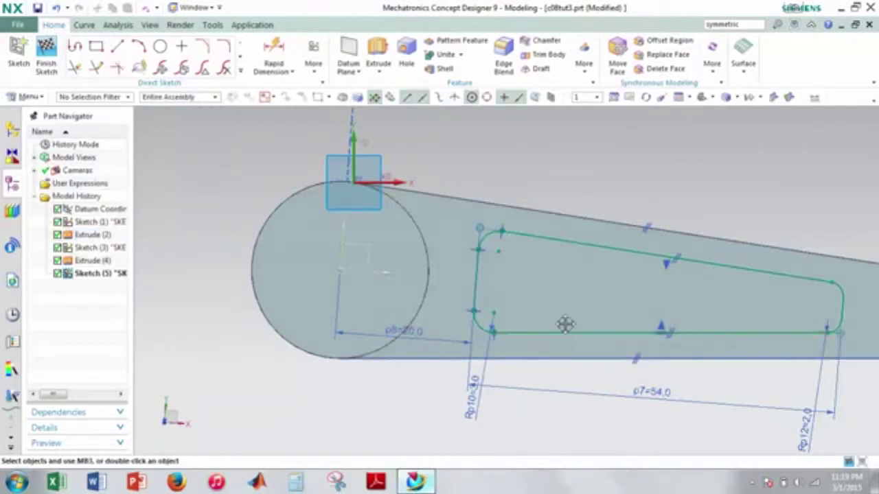
left_click_drag(565, 333, 567, 310)
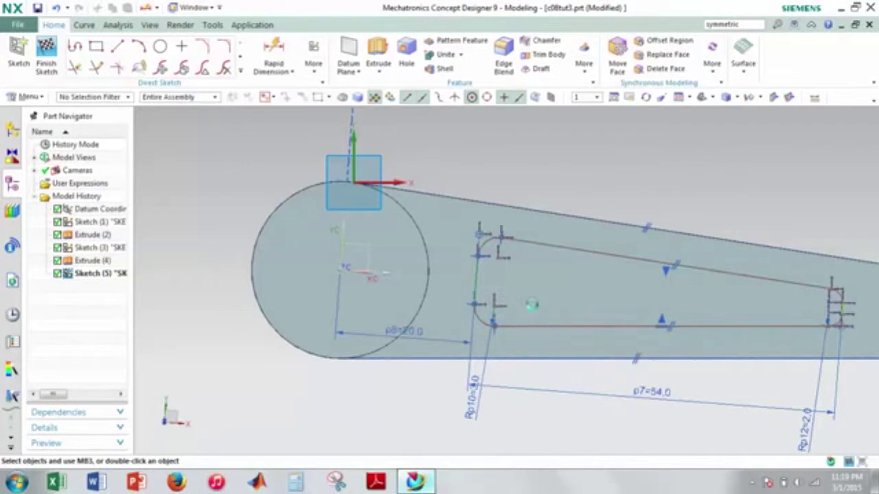
- Start a dimension between the pocket's bottom edge and the upper arc endpoint
key("d")
scroll(497, 320, "up", 3)
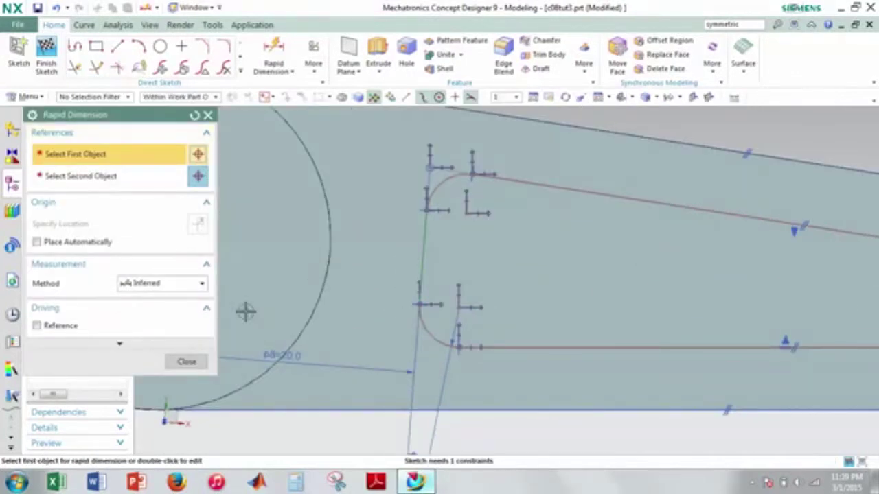
scroll(487, 331, "up", 2)
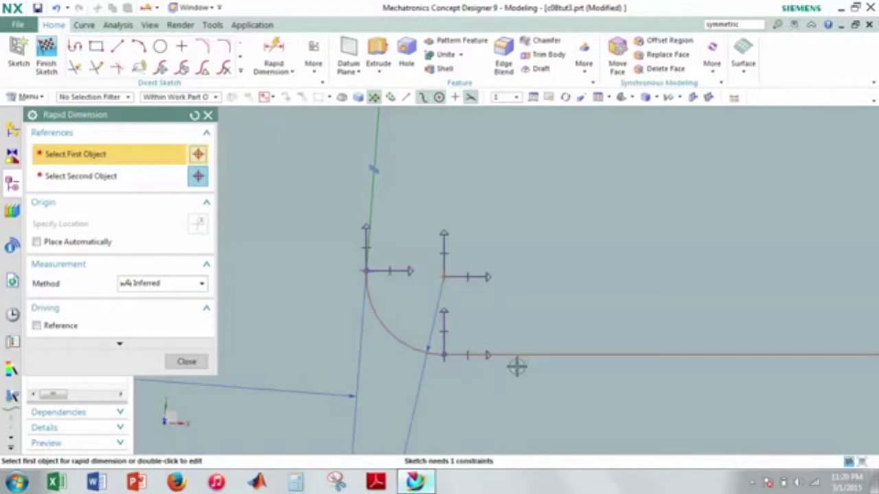
left_click(447, 357)
scroll(493, 223, "down", 1)
scroll(493, 223, "down", 1)
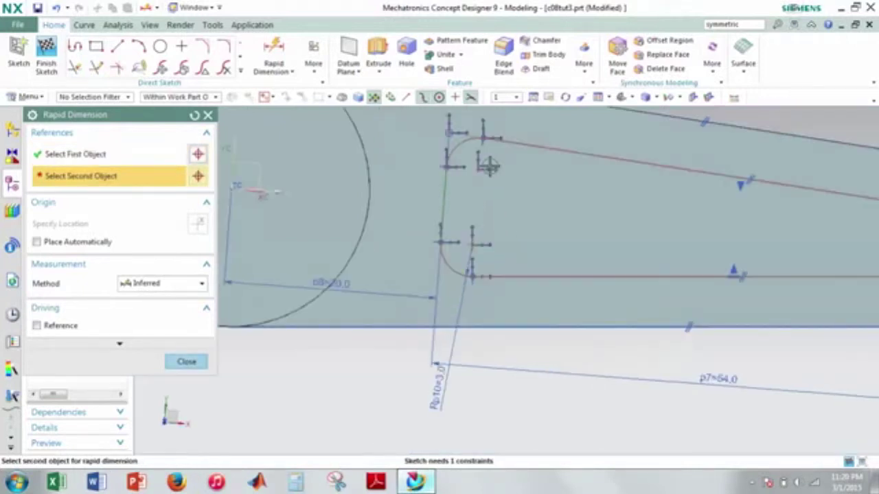
scroll(484, 151, "up", 2)
left_click(485, 129)
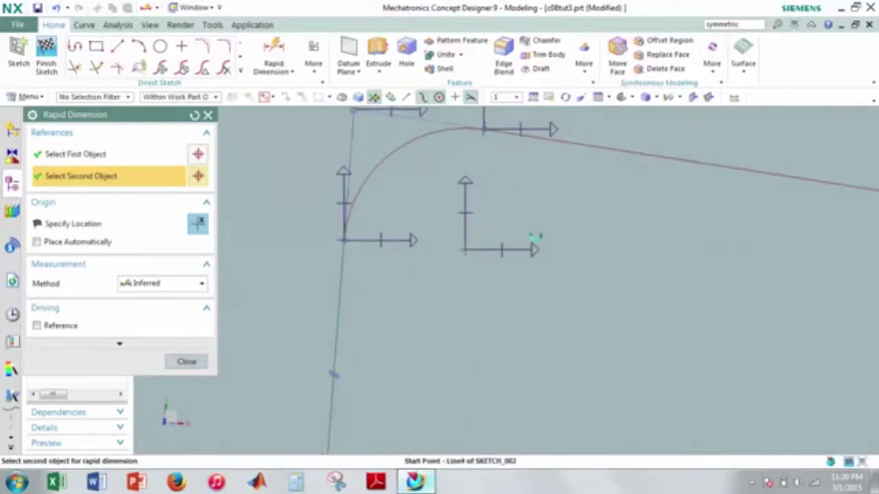
scroll(496, 299, "down", 4)
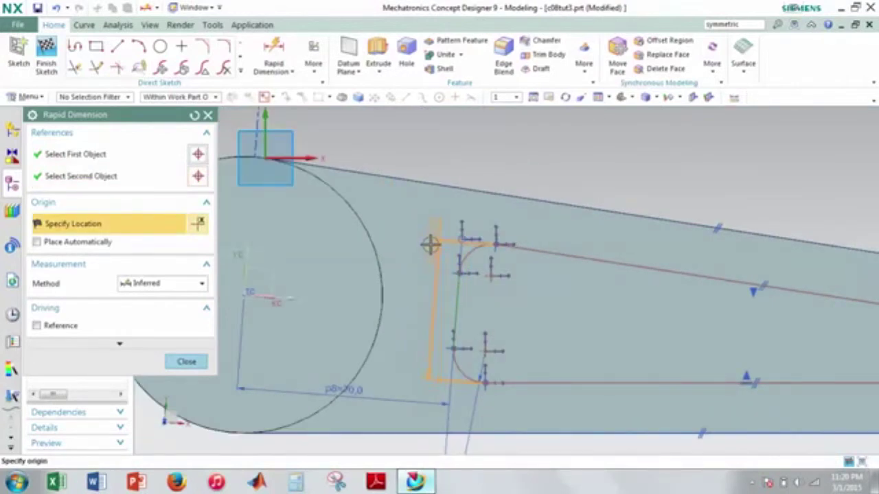
scroll(429, 252, "up", 3)
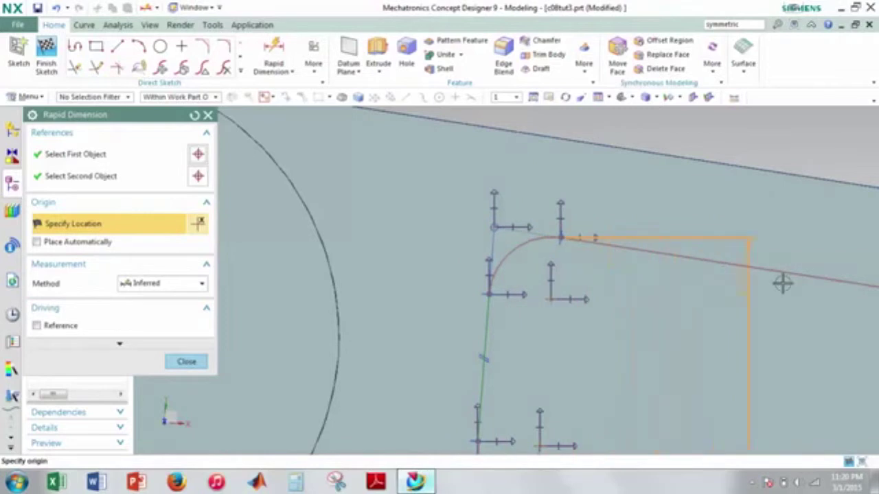
- Place the dimension left of the slot with p13 = 14, then stop dimensioning
left_click(408, 231)
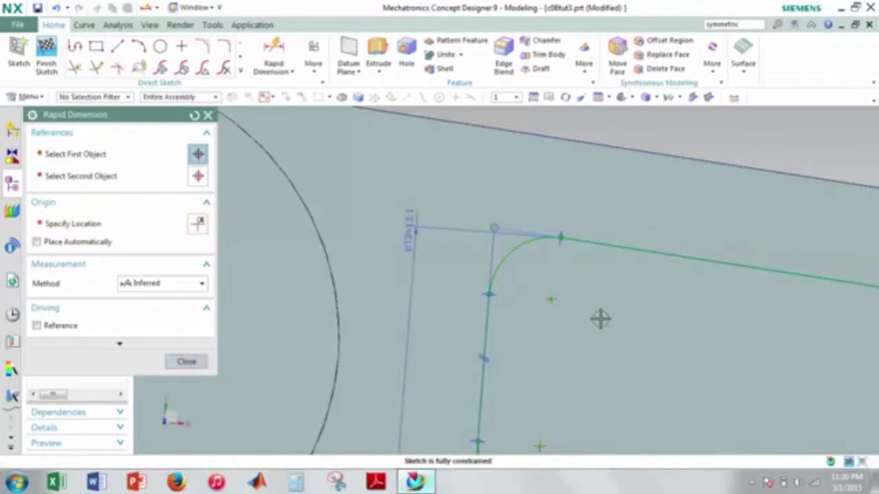
type("16")
key("Return")
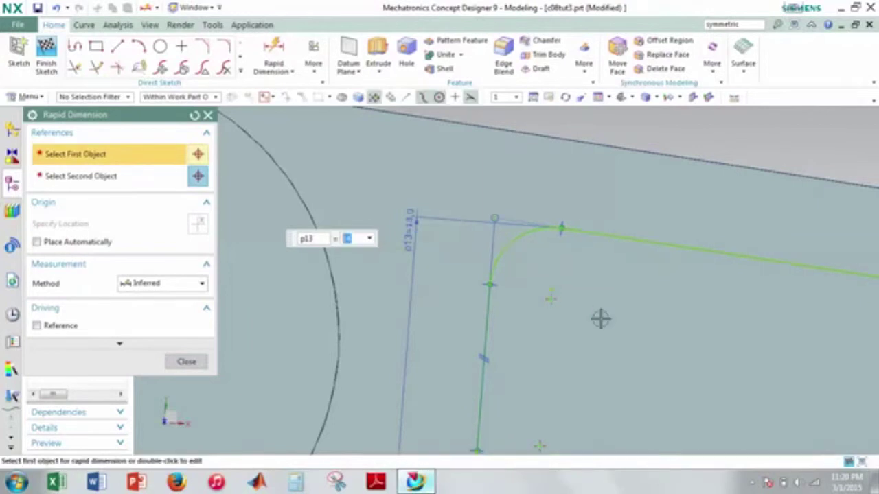
scroll(632, 373, "down", 5)
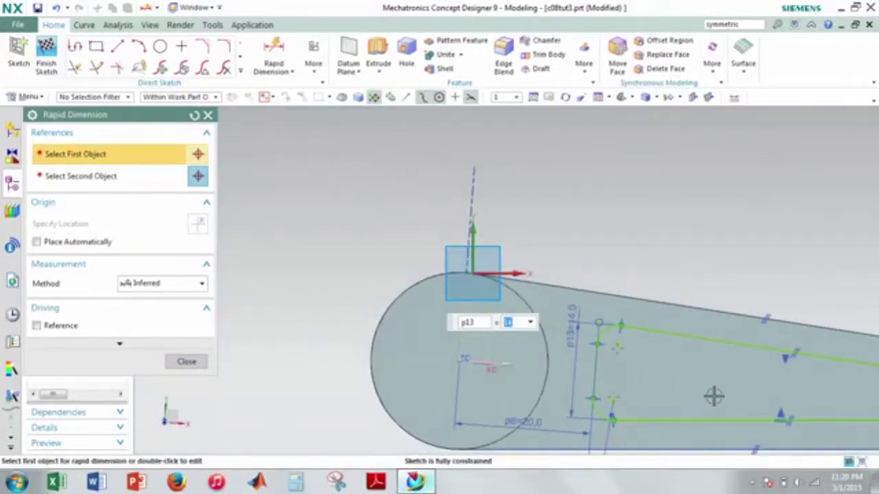
mouse_move(680, 381)
middle_mouse_down("shift")
mouse_move(588, 321)
mouse_move(533, 303)
middle_mouse_up("shift")
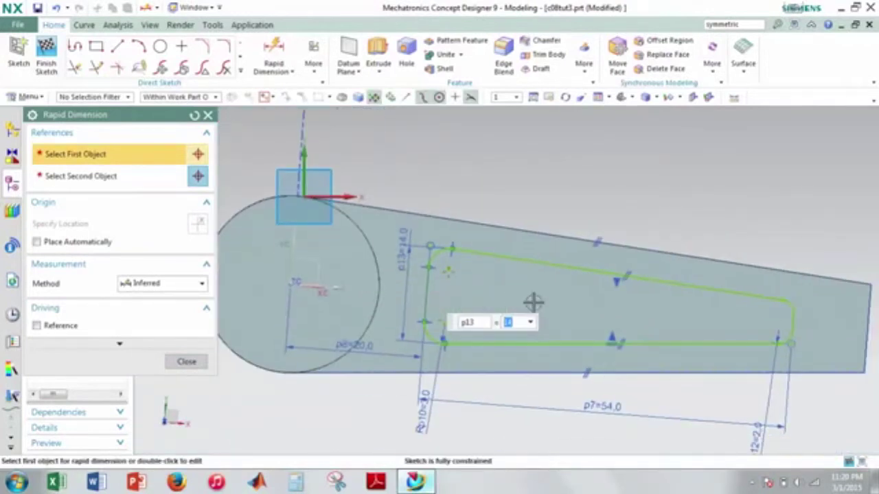
left_click(187, 362)
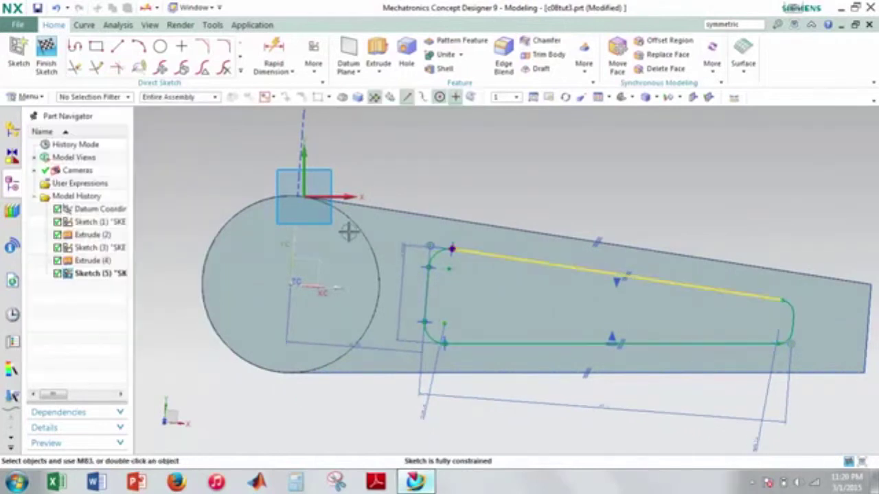
- Finish the sketch and extrude the slot outline, flipped downward into the arm
key("ctrl+q")
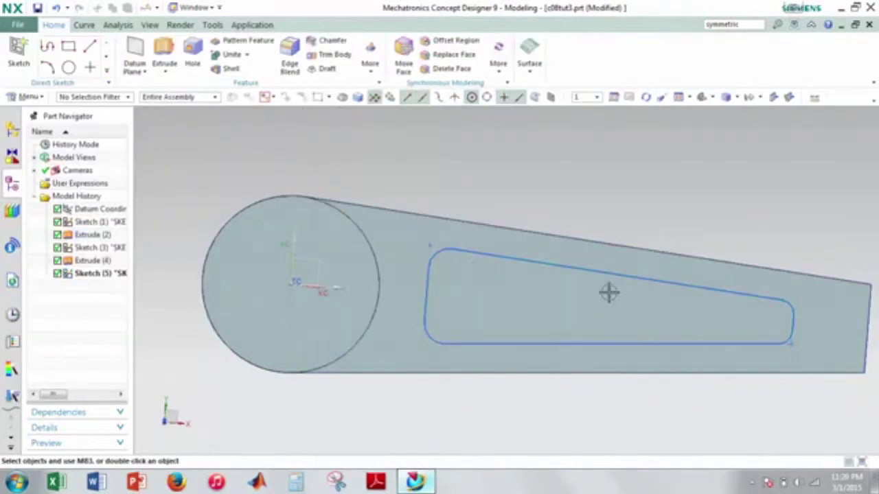
key("x")
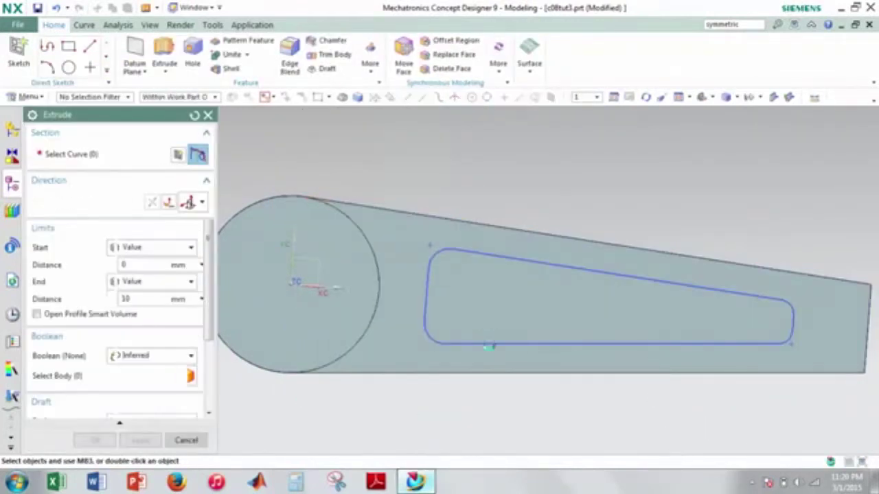
left_click(491, 346)
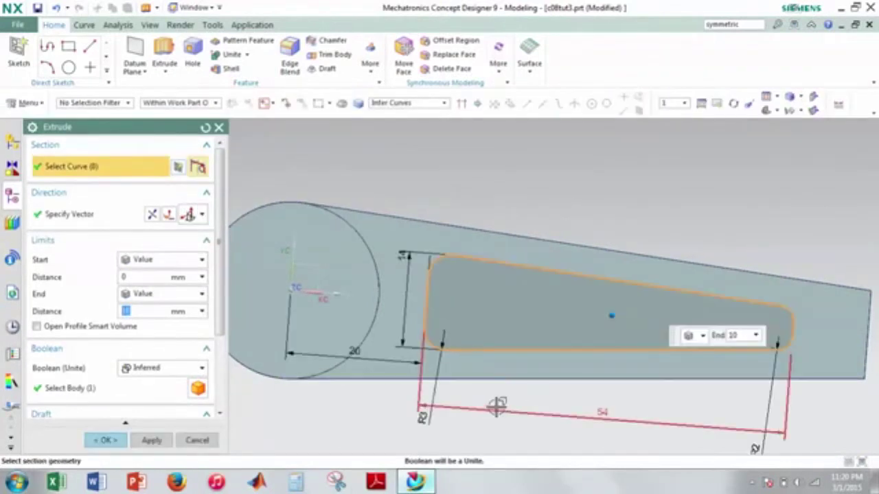
middle_click_drag(531, 387, 532, 354)
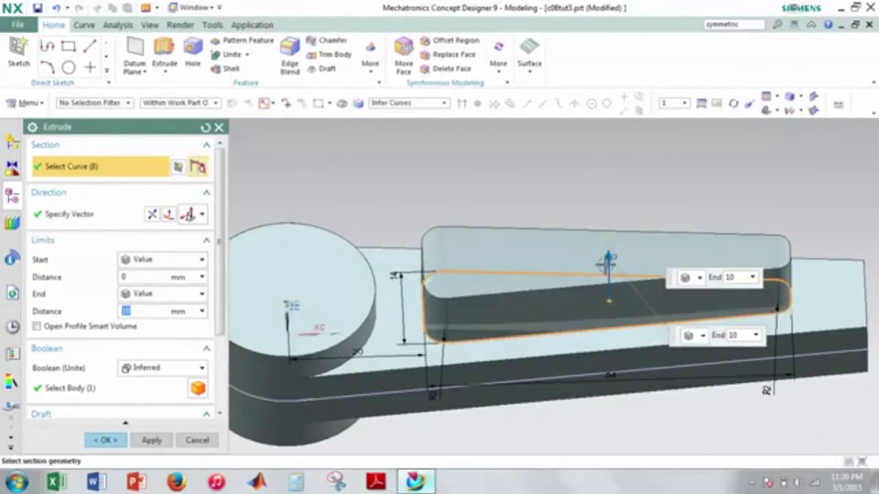
left_click_drag(608, 265, 609, 340)
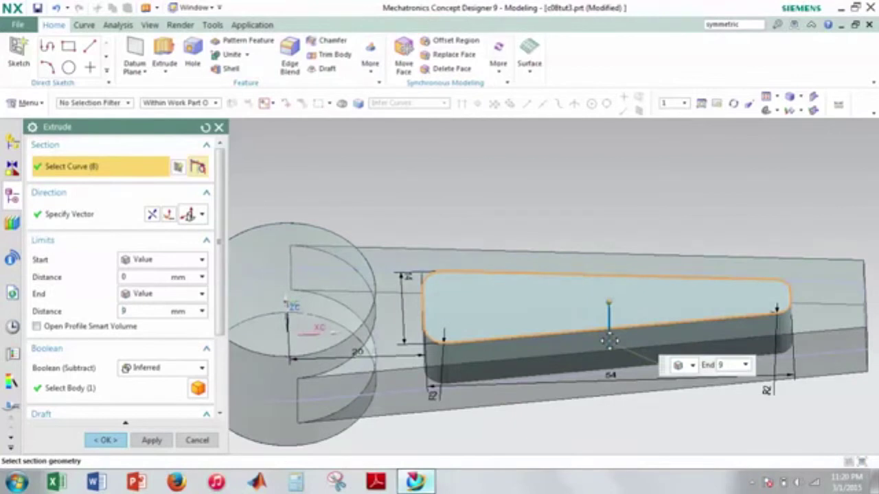
scroll(165, 333, "down", 2)
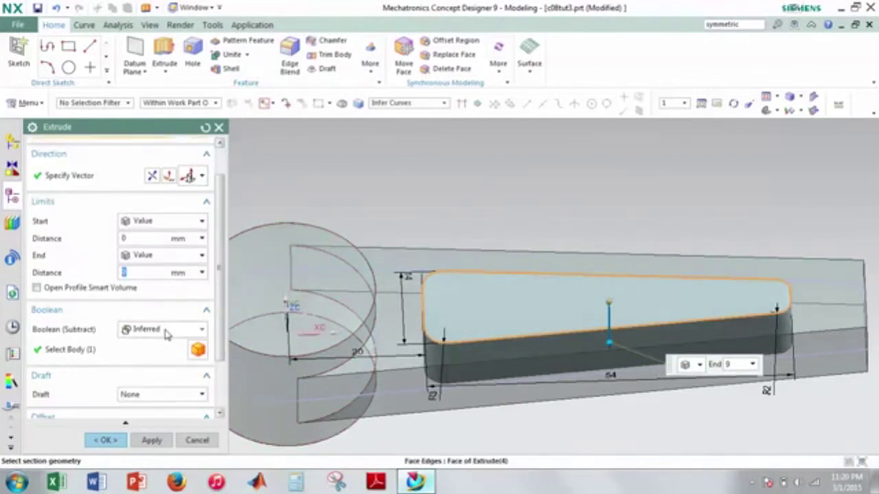
- Set the cut to Until Next, Subtract, with a 5° From Section draft, and confirm
left_click(163, 255)
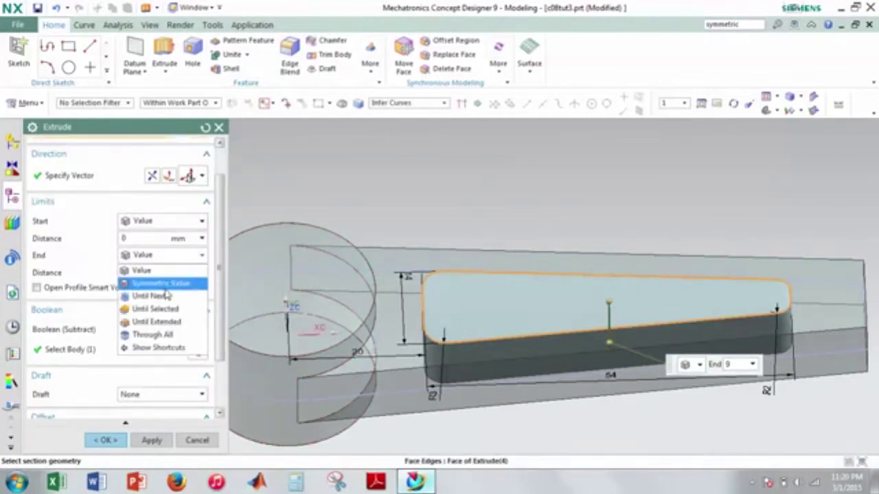
left_click(160, 296)
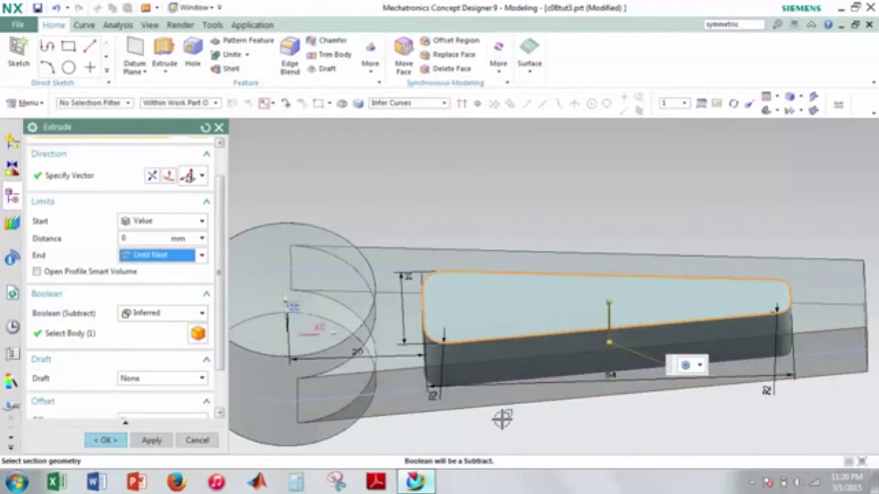
middle_click_drag(502, 418, 465, 367)
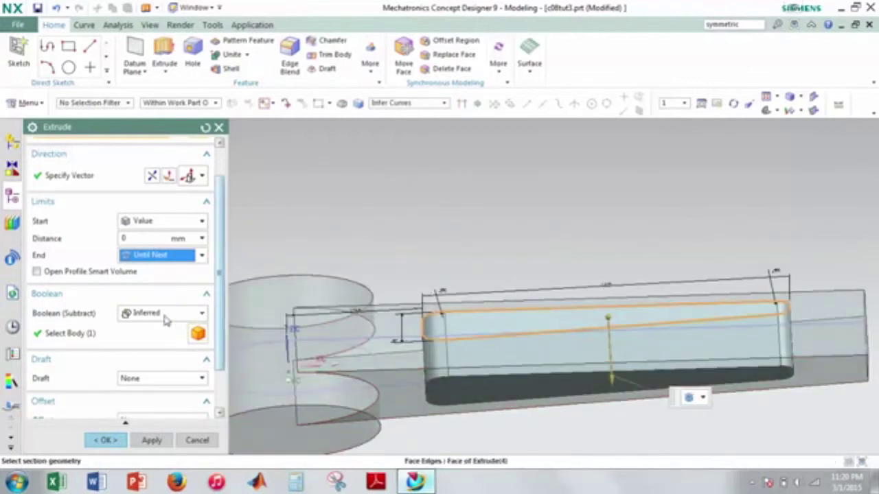
left_click(167, 314)
left_click(167, 355)
scroll(176, 351, "down", 3)
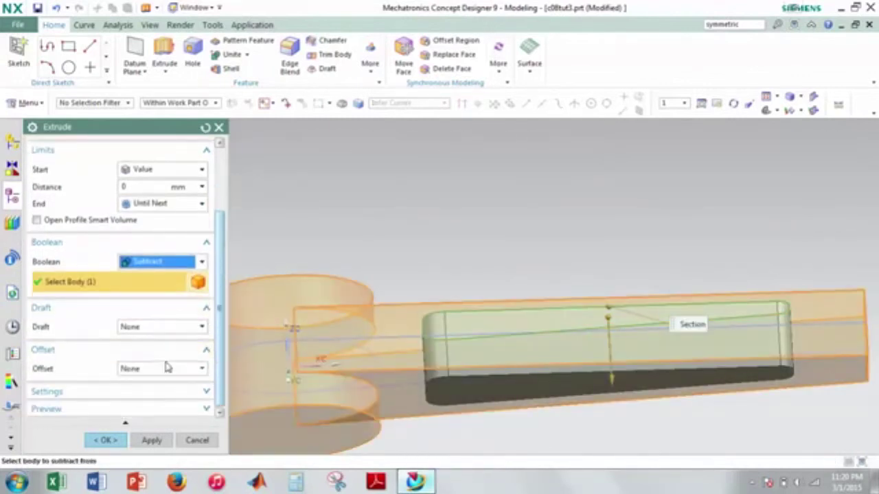
left_click(154, 329)
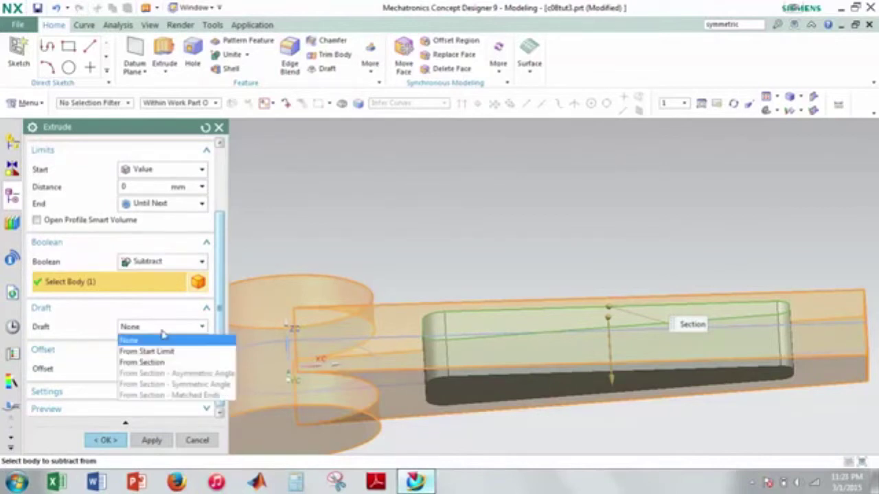
left_click(171, 363)
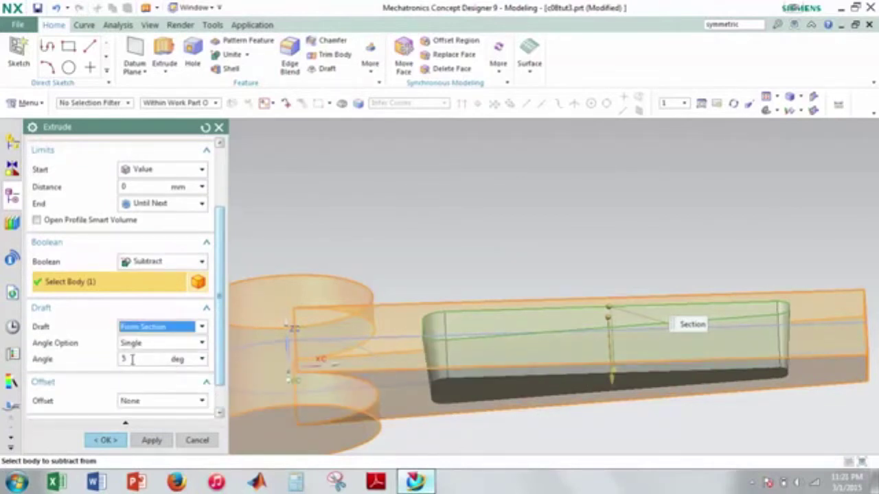
left_click(132, 359)
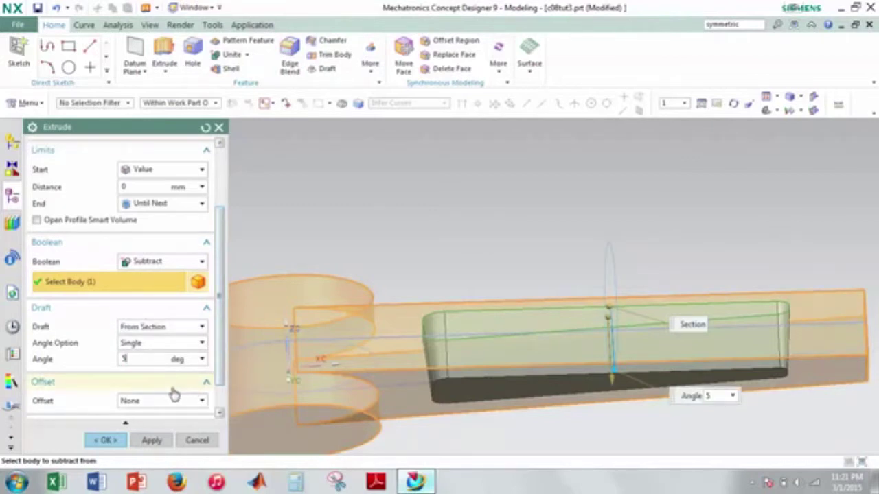
left_click(106, 440)
middle_click_drag(447, 386, 447, 402)
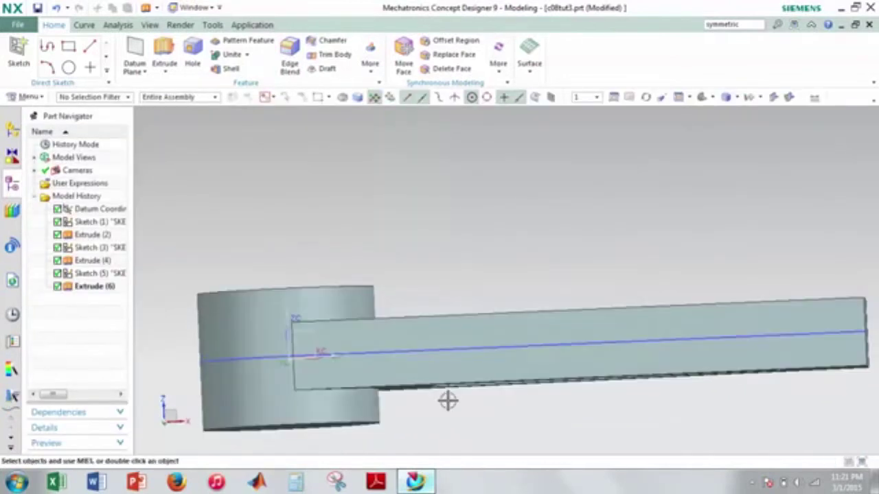
key("F8")
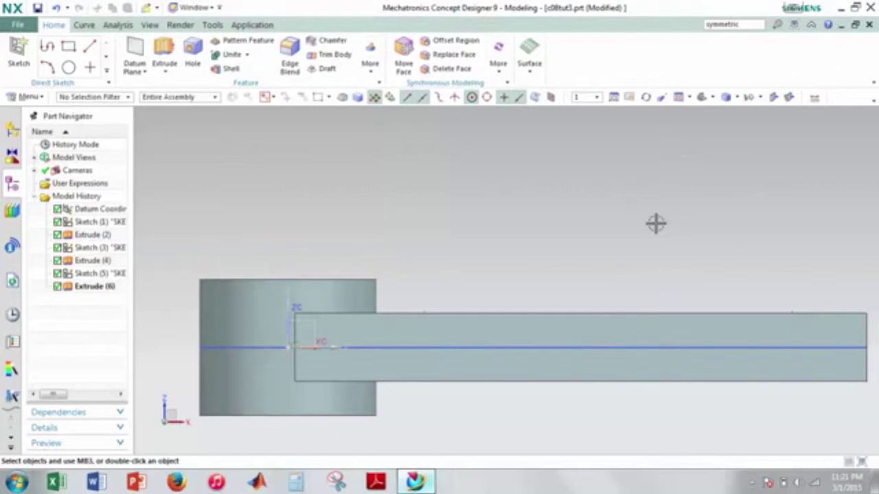
right_click_drag(679, 208, 653, 208)
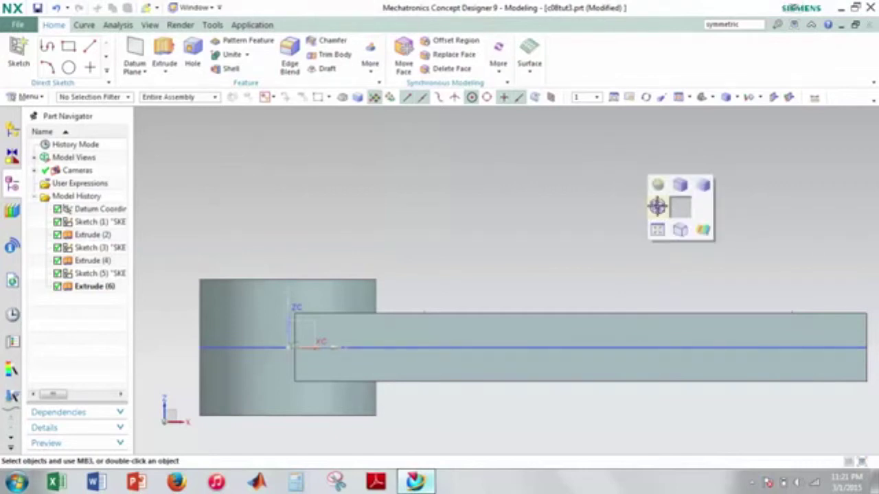
left_click(657, 206)
scroll(415, 324, "up", 3)
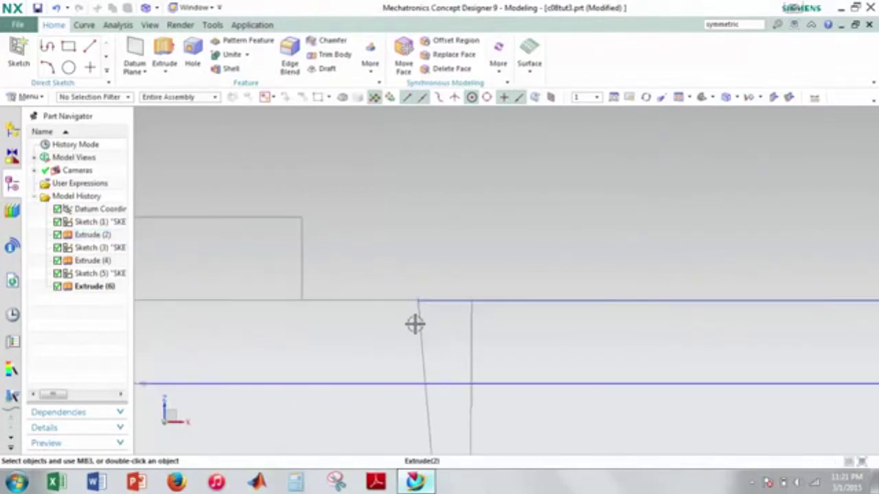
scroll(415, 324, "down", 2)
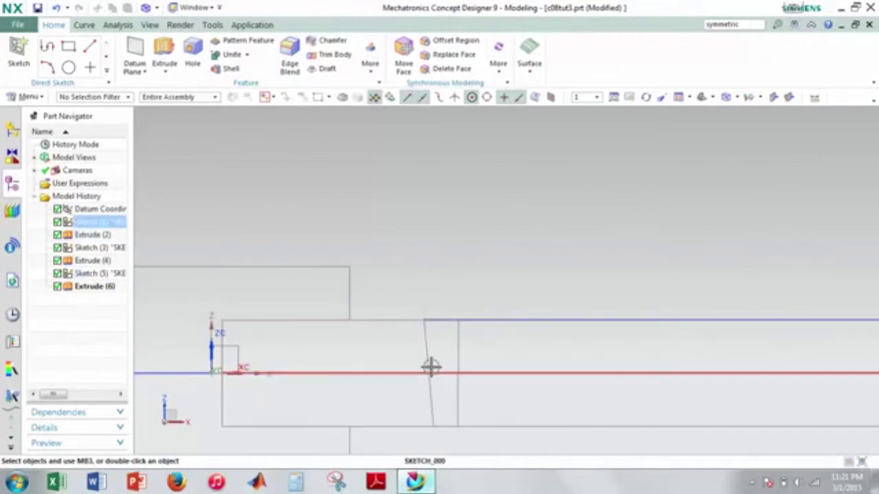
scroll(579, 420, "down", 3)
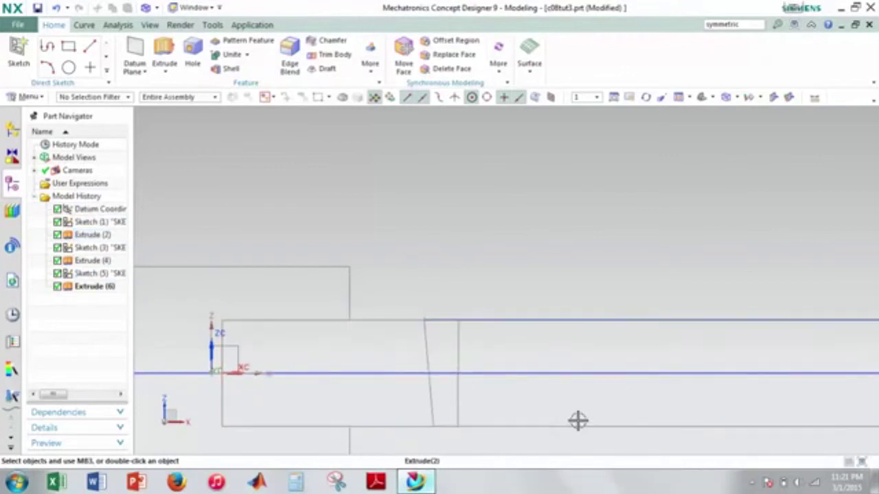
right_click(537, 271)
left_click(535, 296)
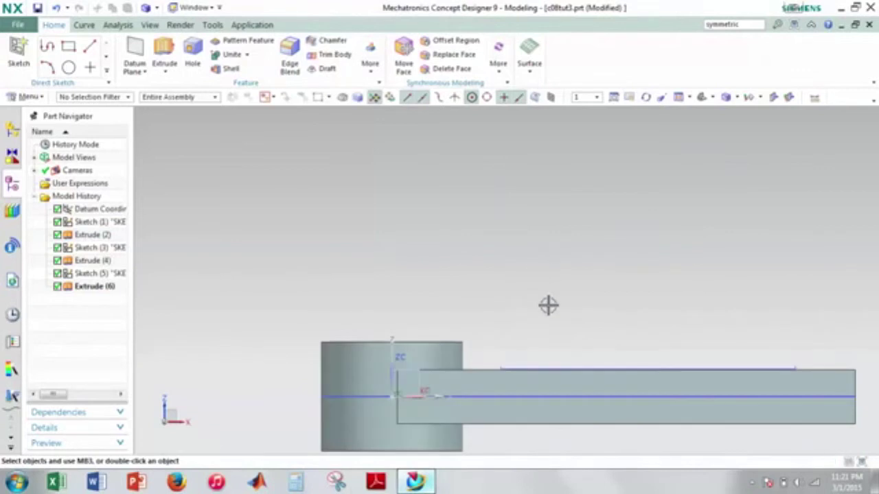
scroll(712, 348, "down", 1)
middle_click_drag(736, 349, 666, 283, "shift")
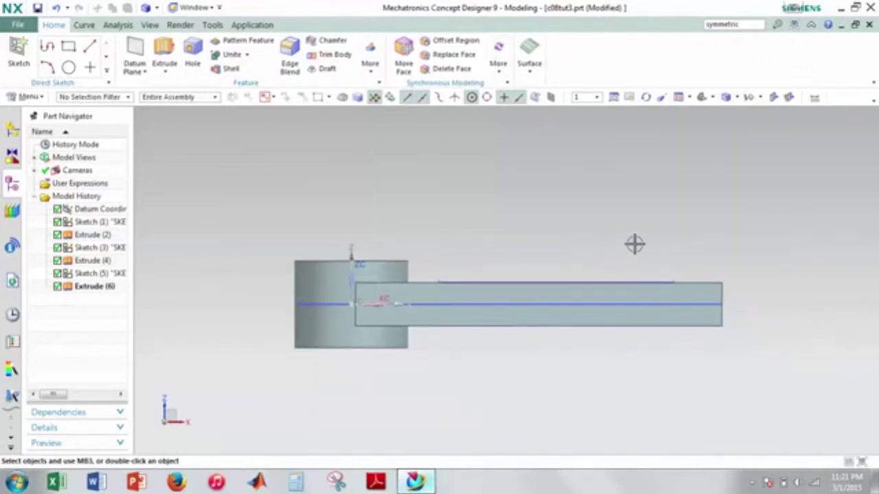
middle_click_drag(634, 243, 632, 272)
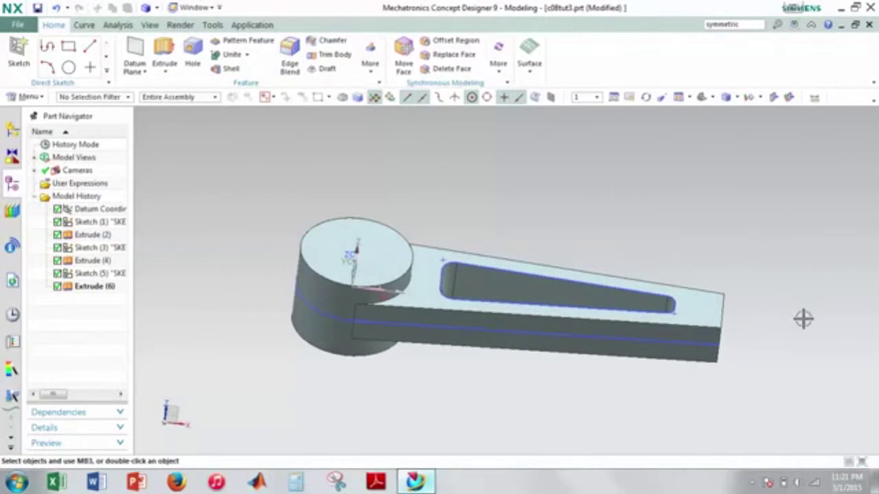
middle_click_drag(803, 320, 771, 304)
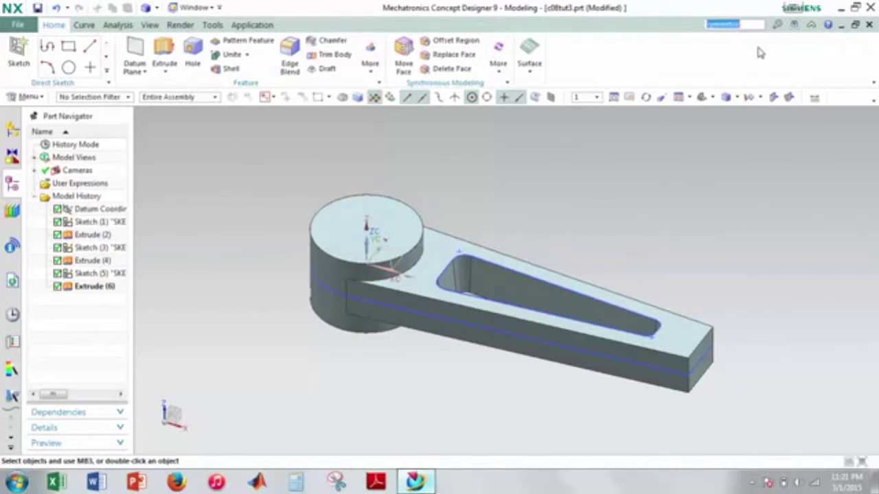
- Find 'pad' in Command Finder and launch the Pad feature command
type("pad")
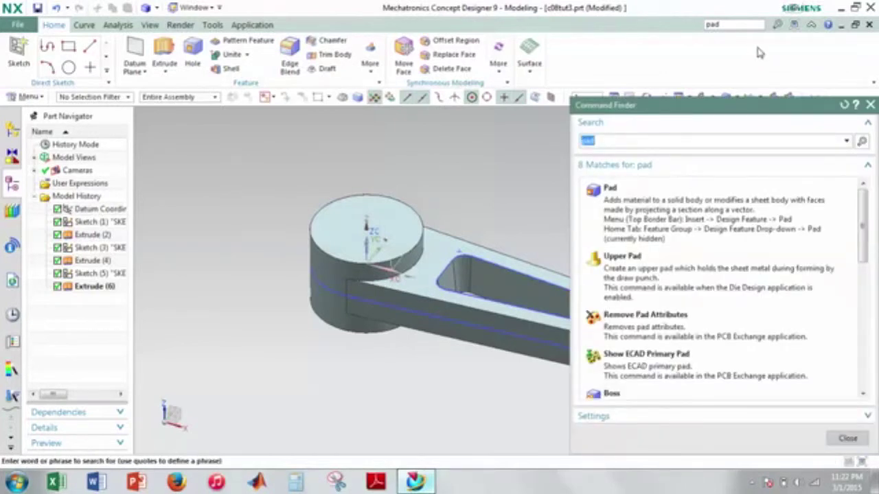
left_click(697, 213)
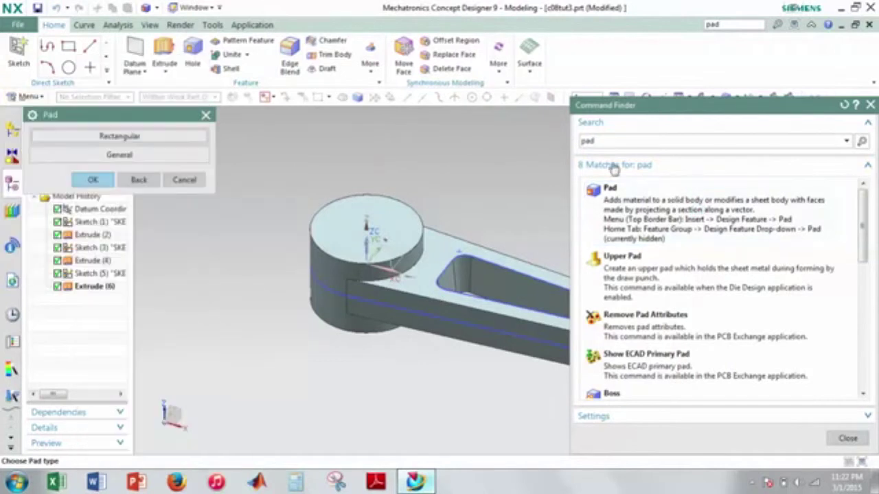
mouse_move(673, 201)
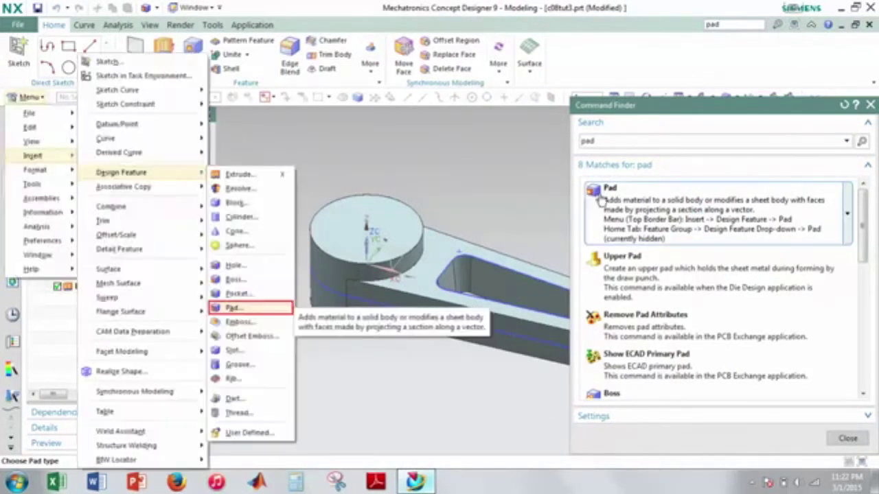
left_click(594, 192)
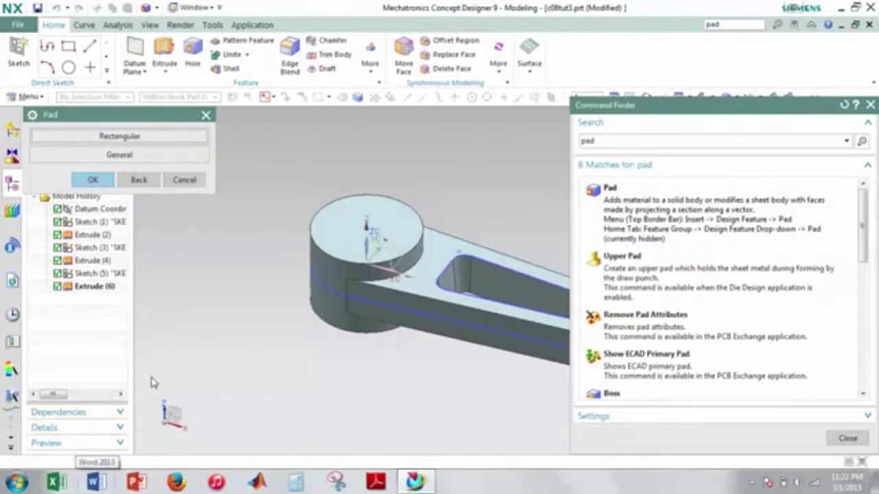
- Place a Rectangular pad on the arm's end face, using an end-face edge as horizontal reference
left_click(149, 140)
left_click(870, 105)
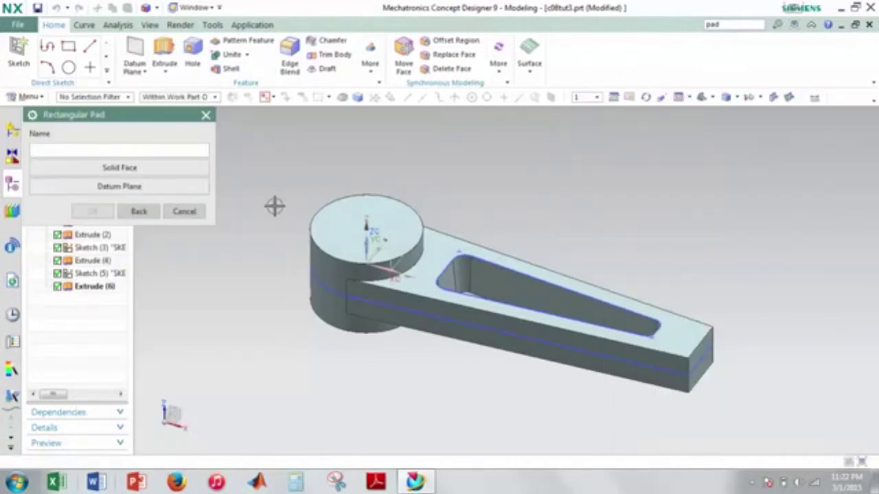
scroll(748, 369, "down", 3)
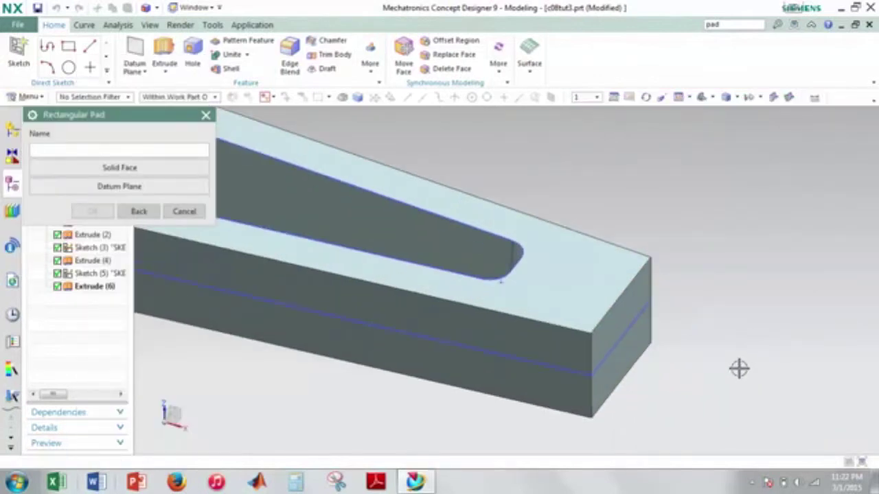
left_click(635, 313)
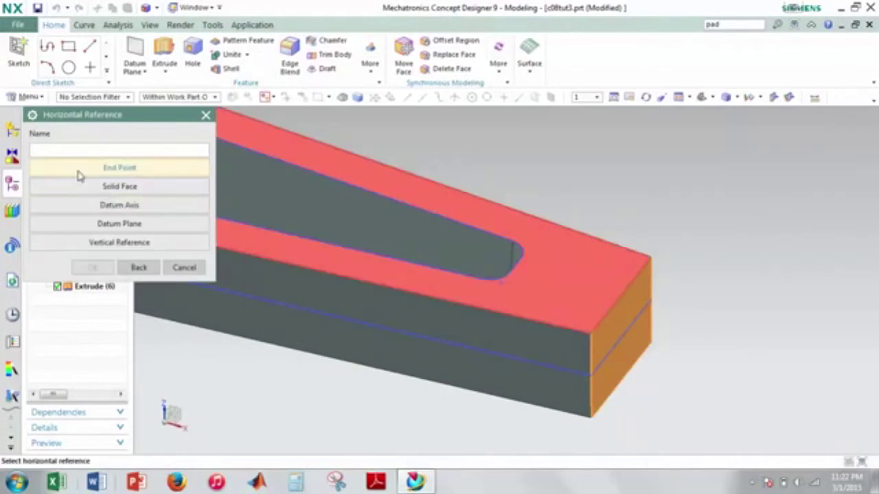
left_click(117, 152)
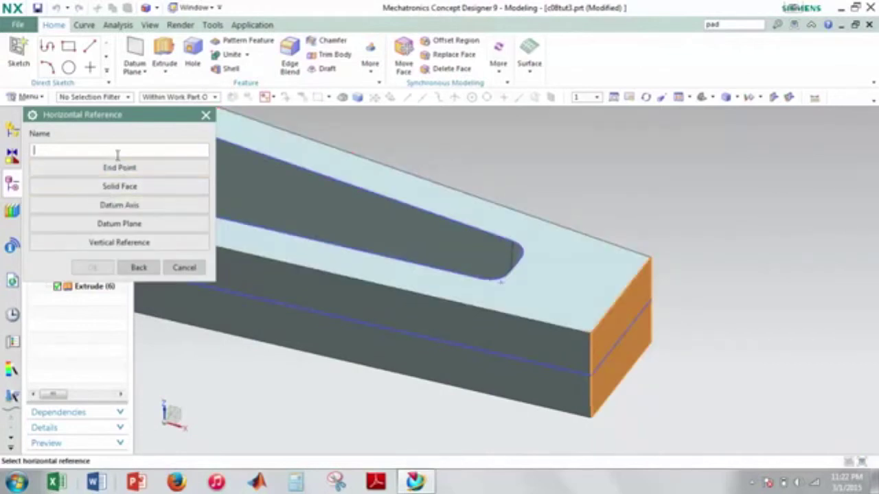
left_click(624, 291)
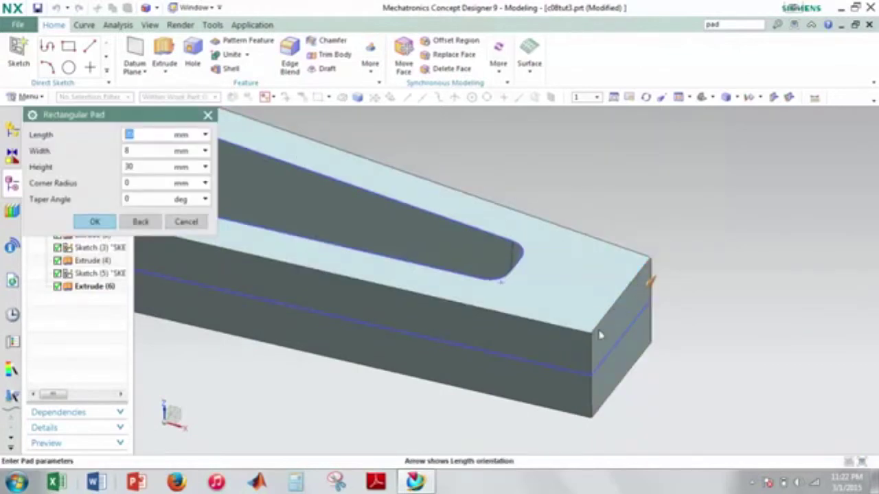
scroll(645, 318, "up", 1)
middle_click_drag(648, 341, 608, 274)
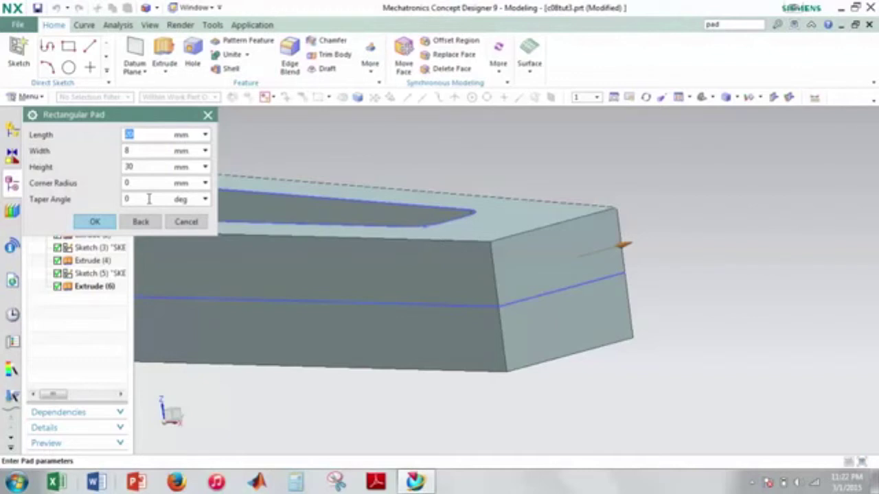
- Enter the pad dimensions with a 30 mm height and create the pad
type("3")
key("Tab")
key("Tab")
left_click(95, 221)
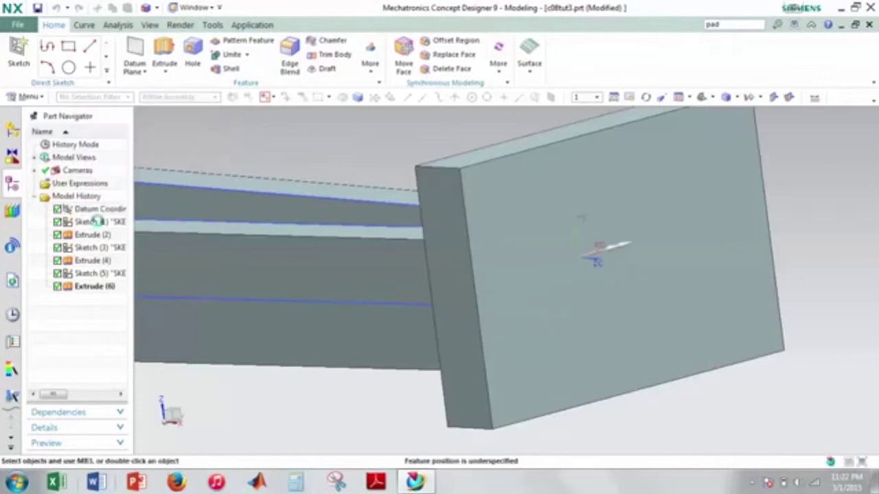
- Dimension the pad's top edge 5 mm perpendicular from the arm's top end edge
scroll(474, 244, "down", 3)
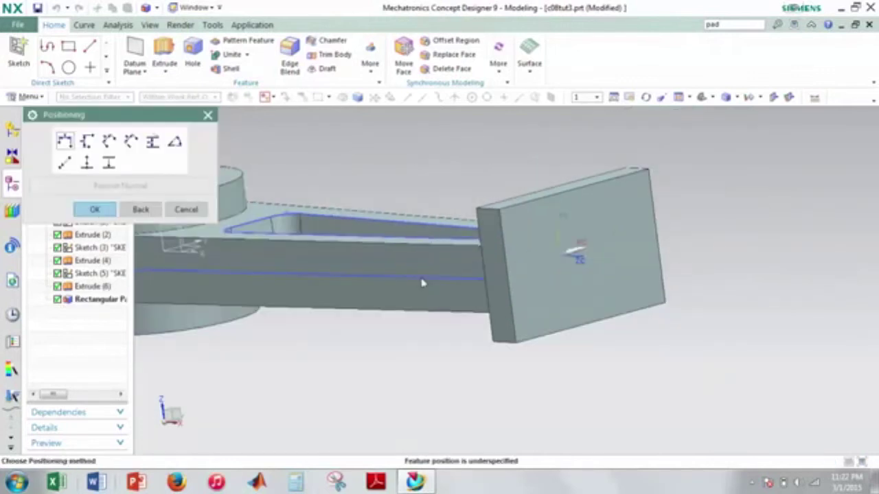
middle_click_drag(443, 280, 506, 298)
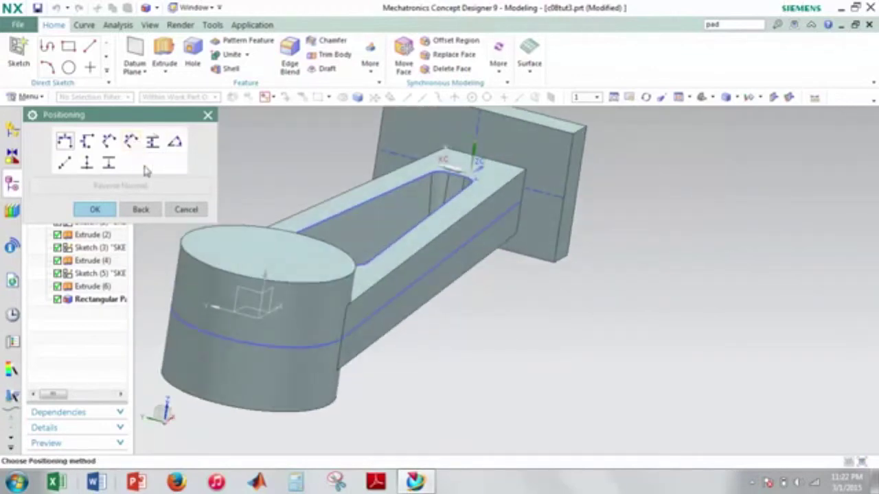
left_click(132, 146)
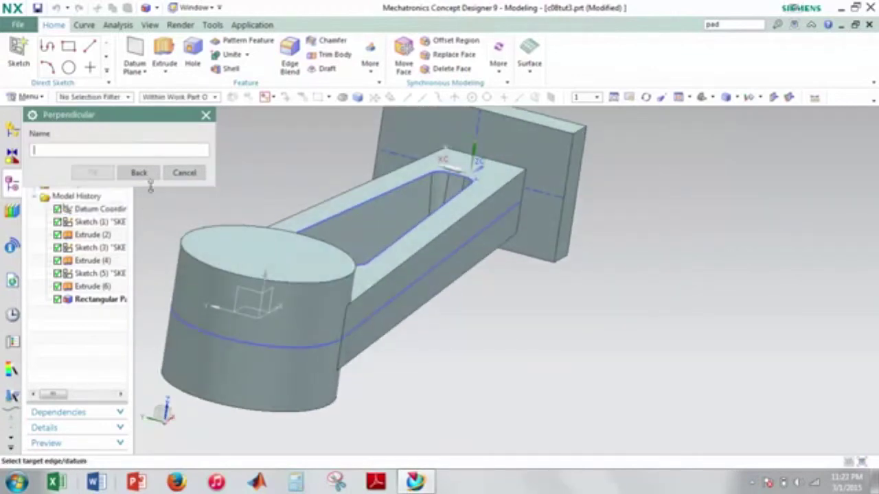
left_click(145, 176)
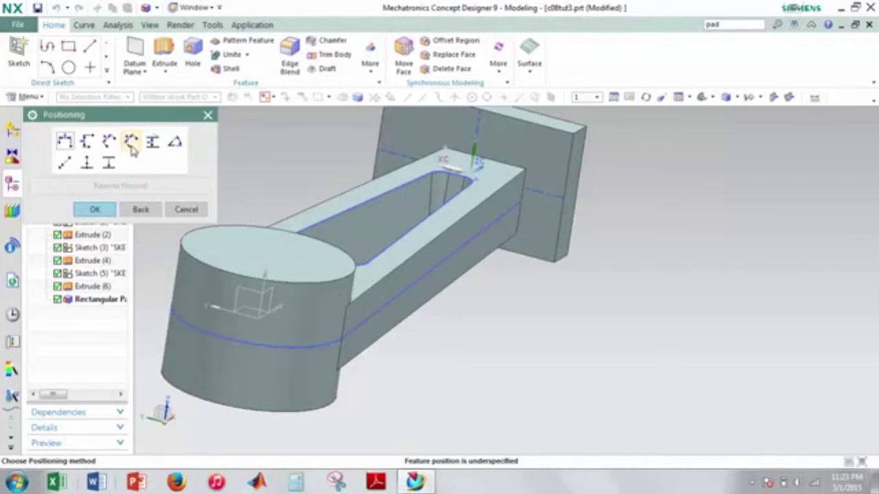
left_click(132, 144)
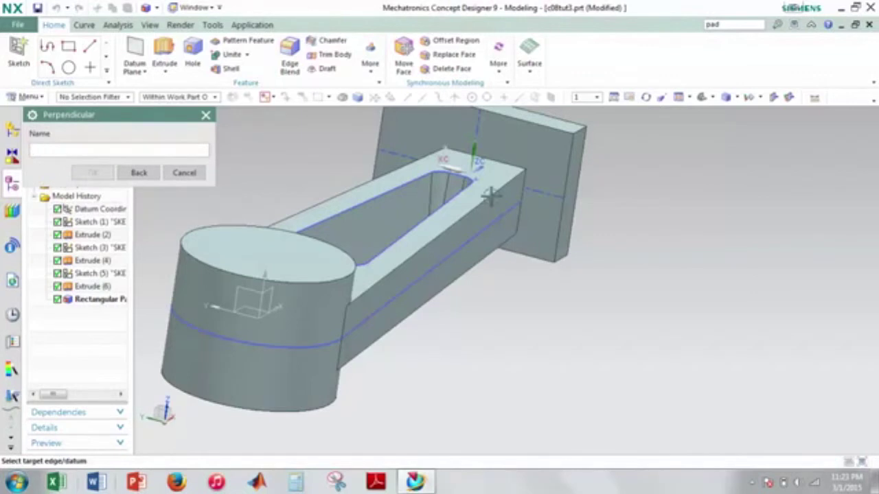
scroll(501, 170, "up", 5)
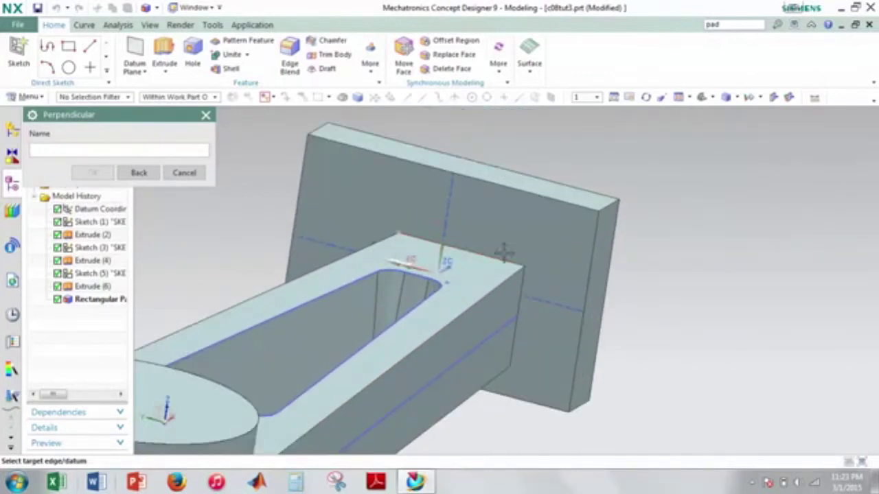
left_click(501, 257)
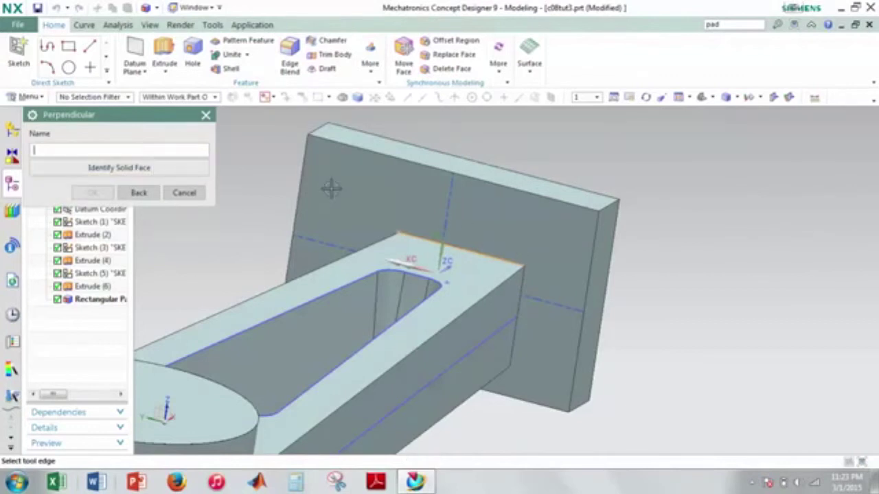
left_click(507, 186)
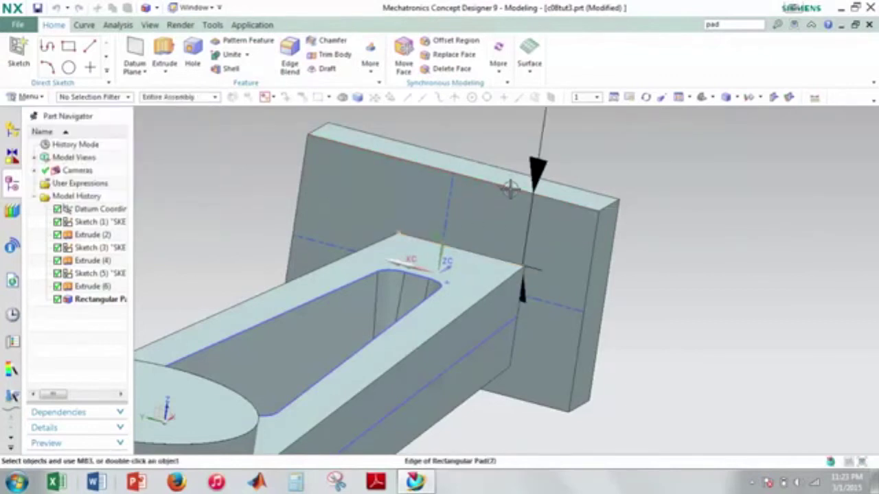
scroll(569, 236, "down", 1)
middle_click_drag(568, 236, 478, 334, "shift")
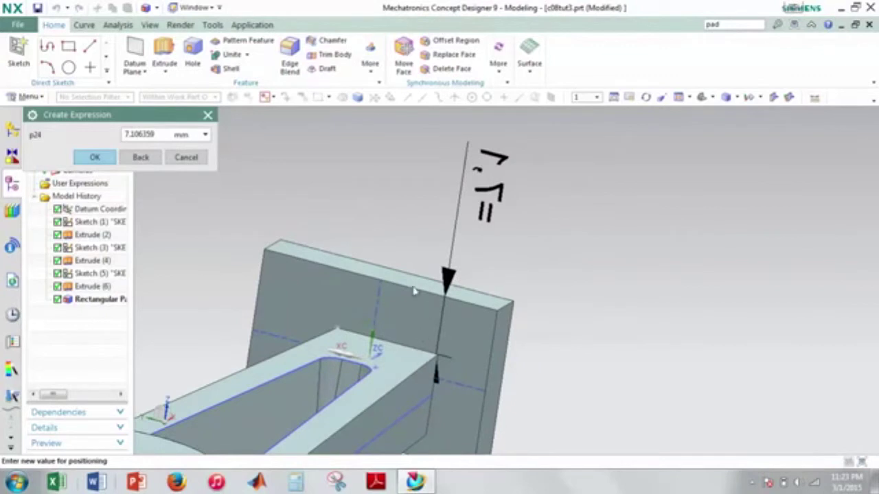
double_click(150, 134)
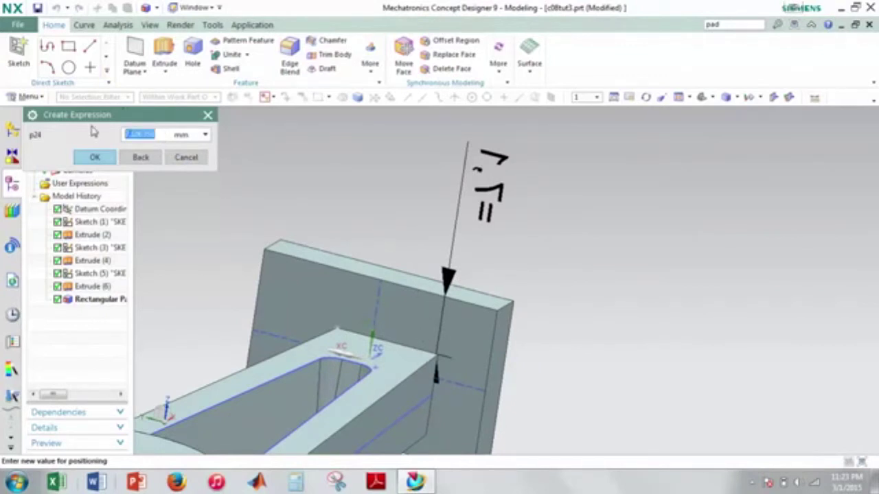
type("5")
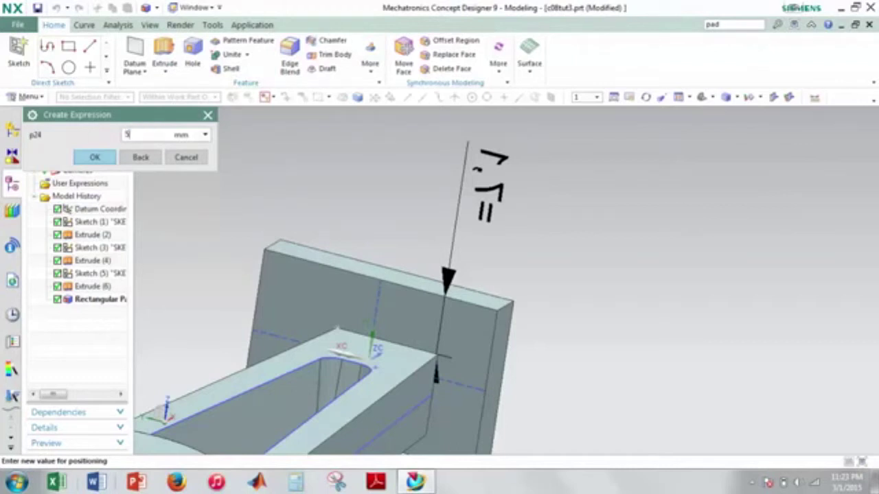
- Confirm 5 mm, add an 8.5 mm perpendicular dimension between arm and pad side edges, and finish
left_click(92, 159)
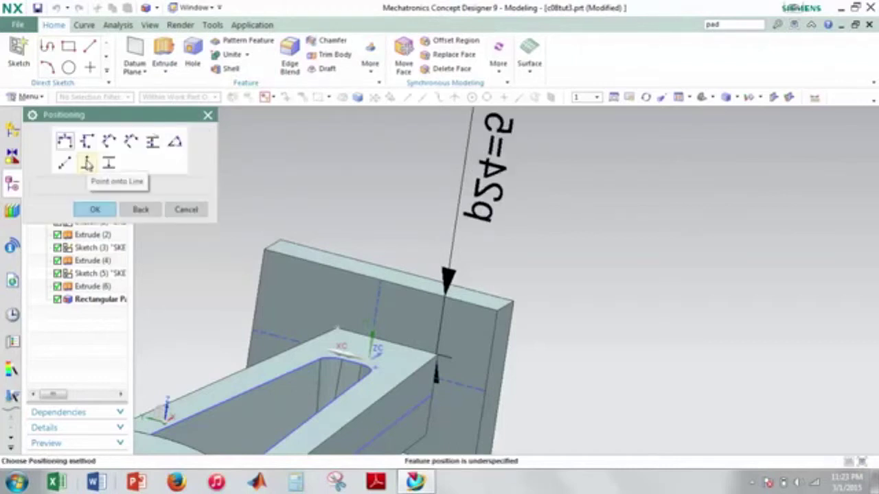
left_click(130, 142)
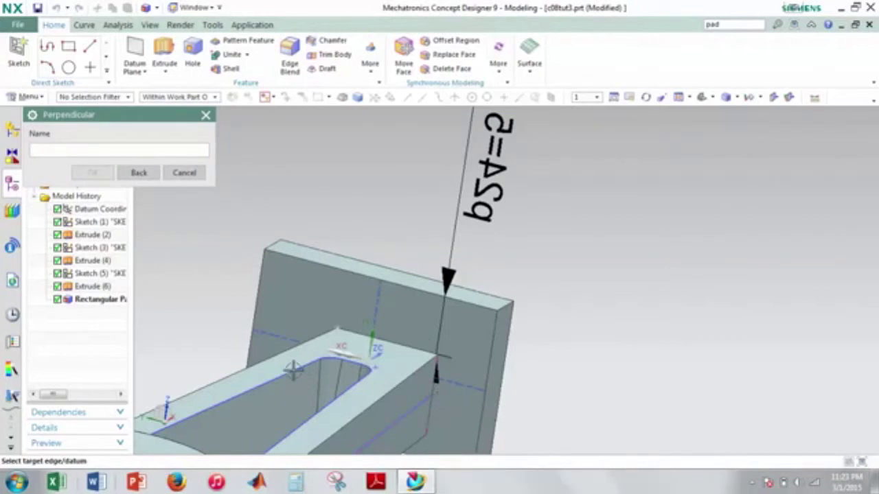
middle_click_drag(298, 364, 511, 320)
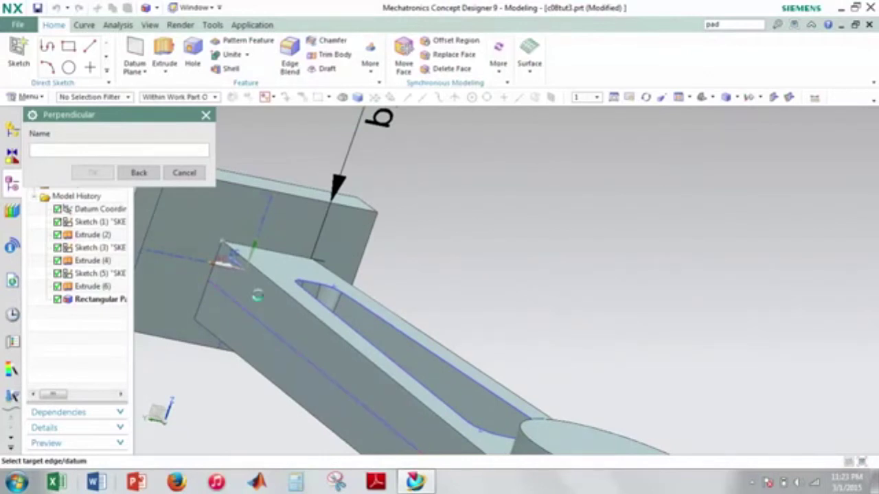
scroll(328, 357, "up", 3)
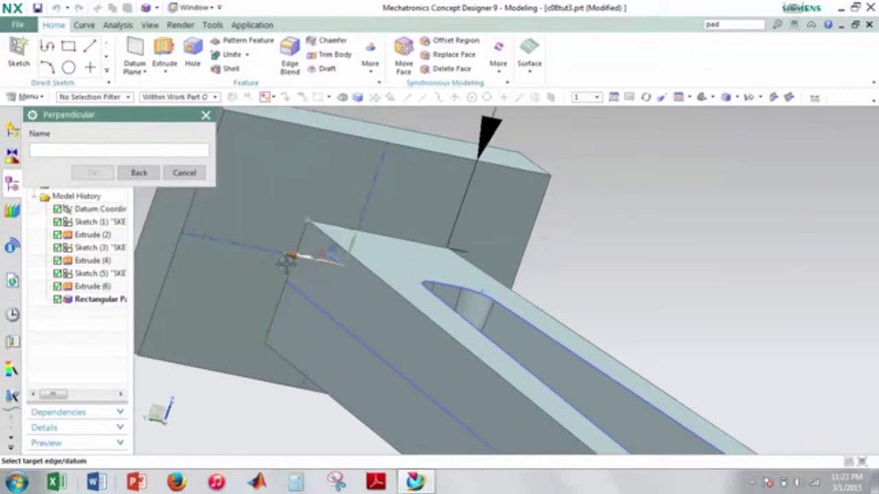
left_click(289, 267)
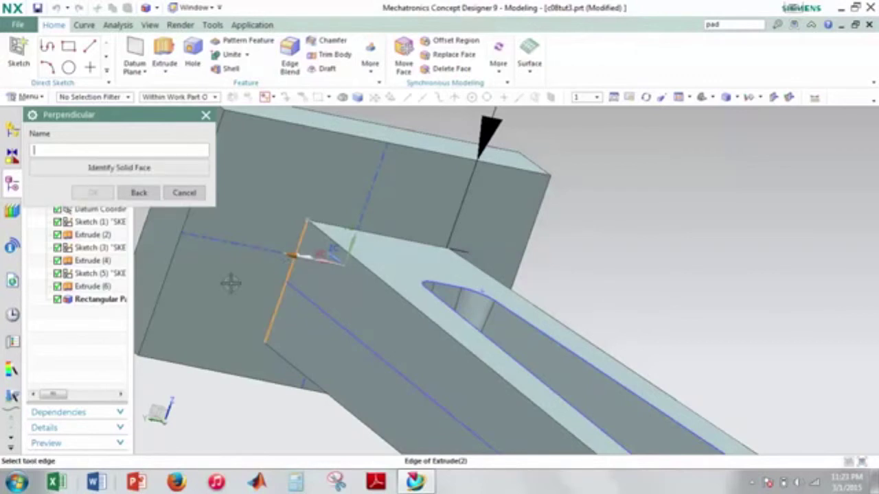
left_click(180, 267)
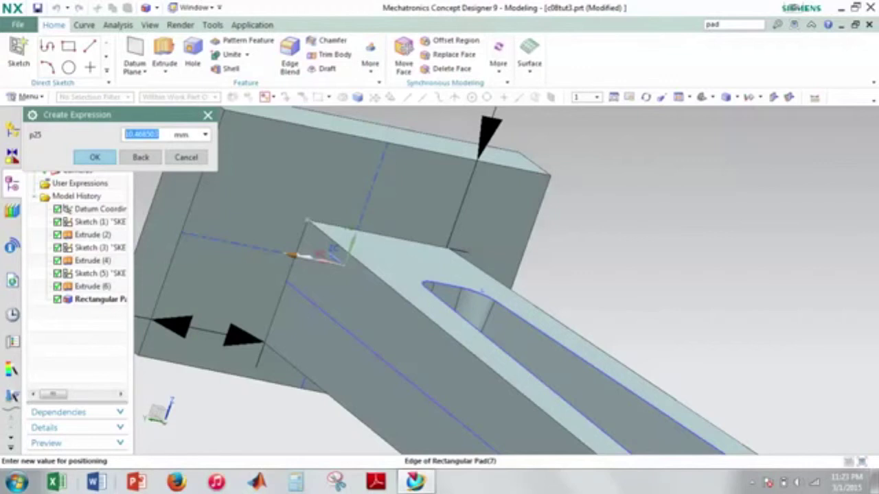
type("8.5")
left_click(96, 160)
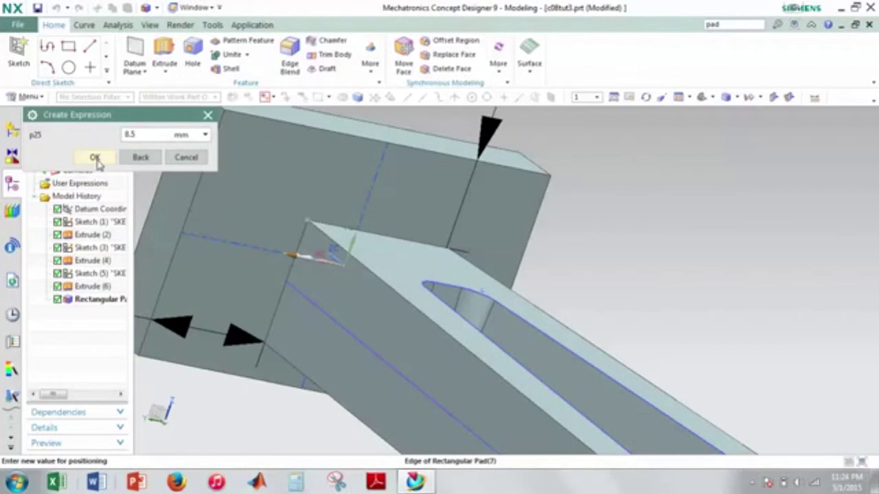
left_click(95, 158)
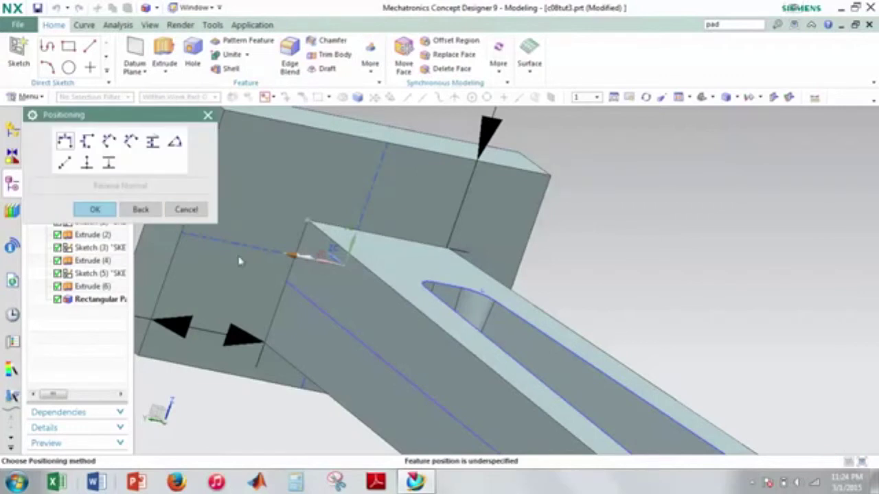
scroll(307, 291, "down", 2)
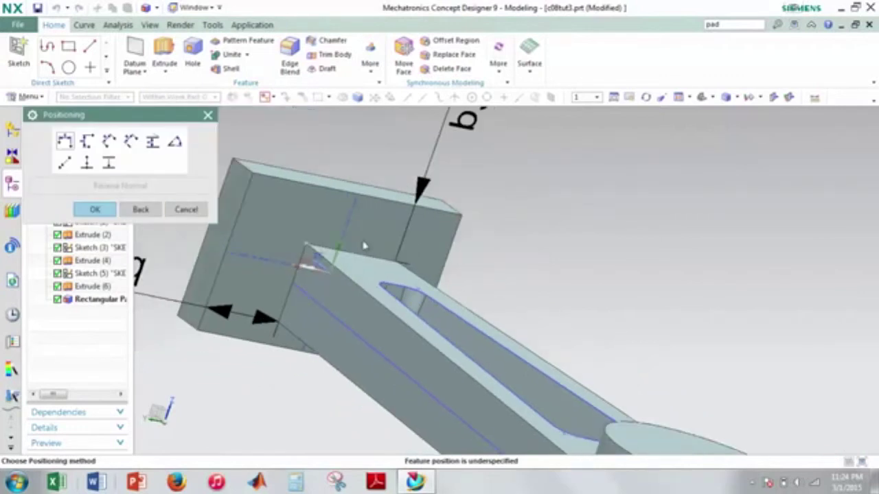
left_click(95, 210)
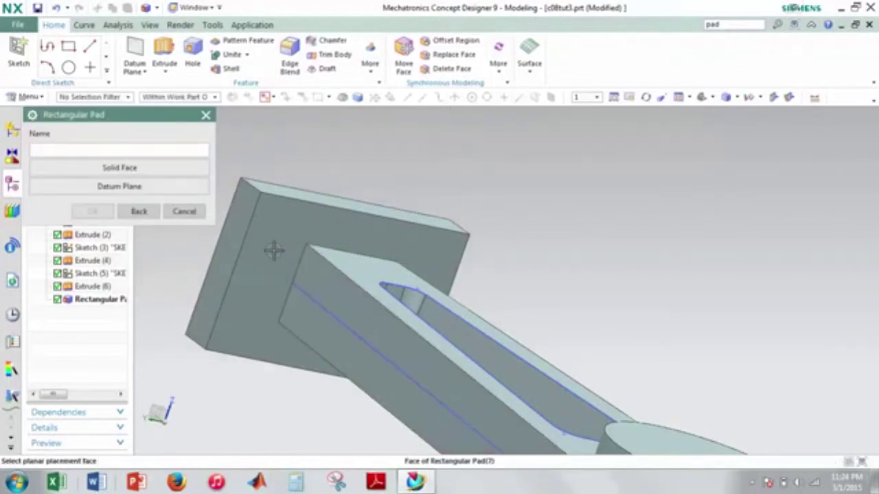
left_click(184, 212)
middle_click_drag(457, 362, 445, 355)
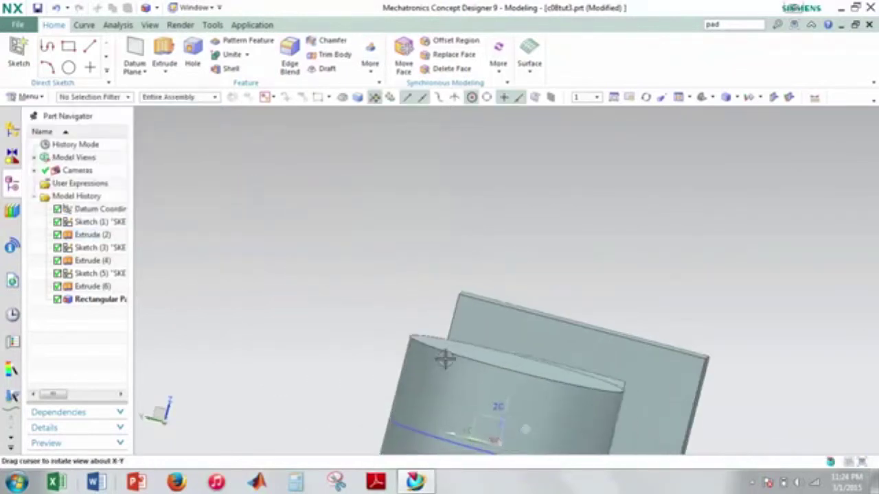
key("F8")
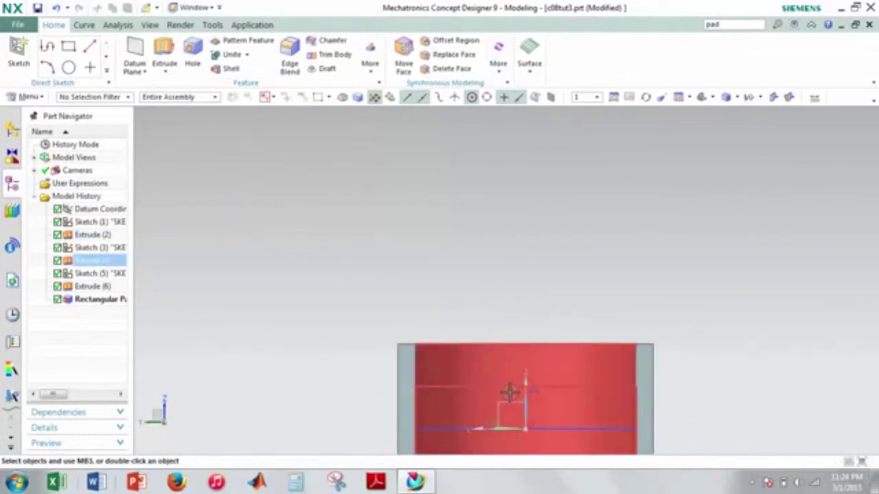
scroll(586, 267, "up", 2)
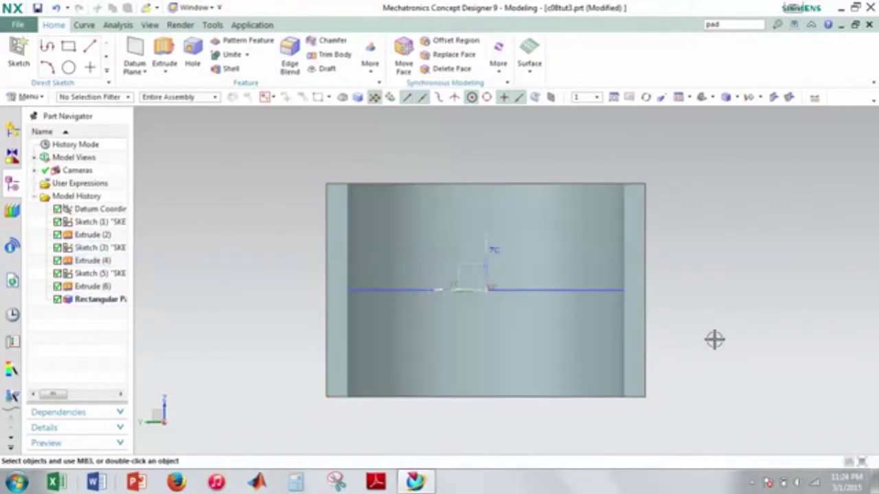
middle_click_drag(714, 340, 680, 340)
middle_click_drag(710, 259, 454, 367)
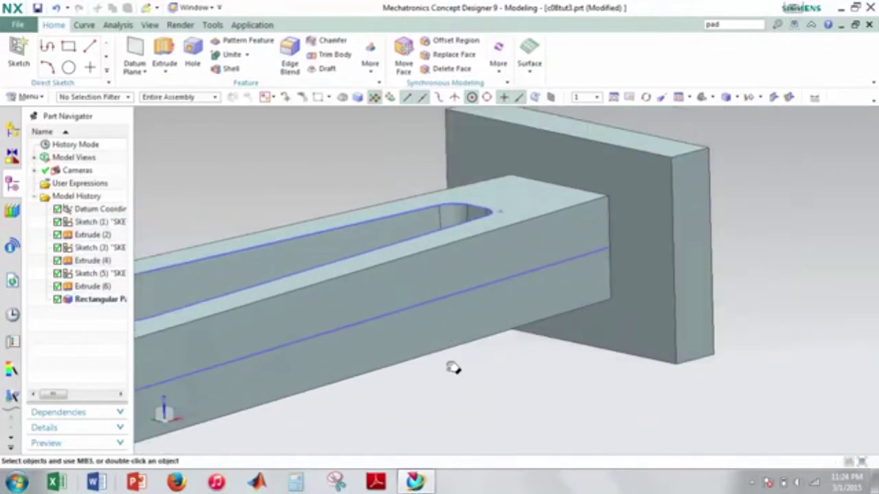
middle_click_drag(567, 231, 515, 340)
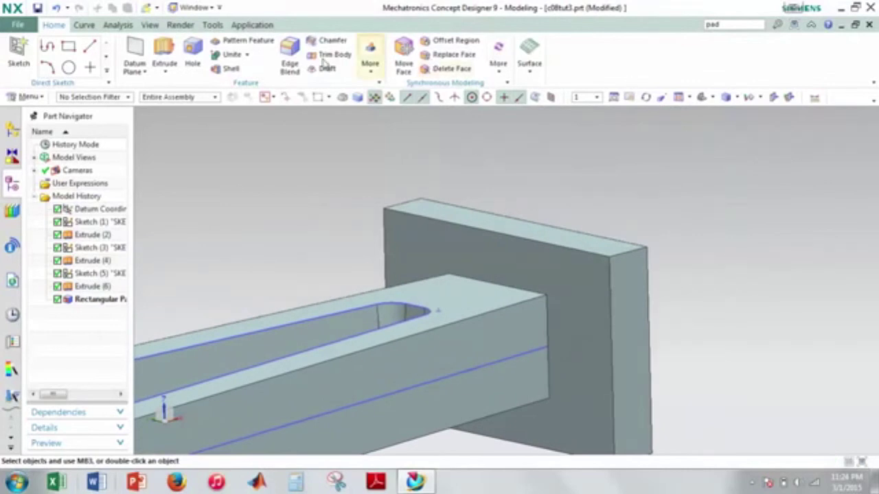
- Start a Rectangular pad on the end plate's outer face, with a plate edge as horizontal reference
left_click(743, 24)
key("Return")
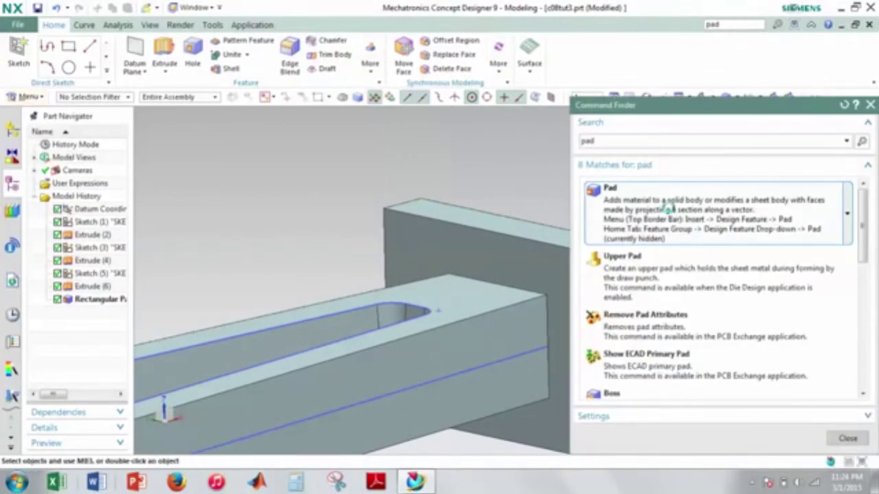
left_click(715, 194)
left_click(119, 136)
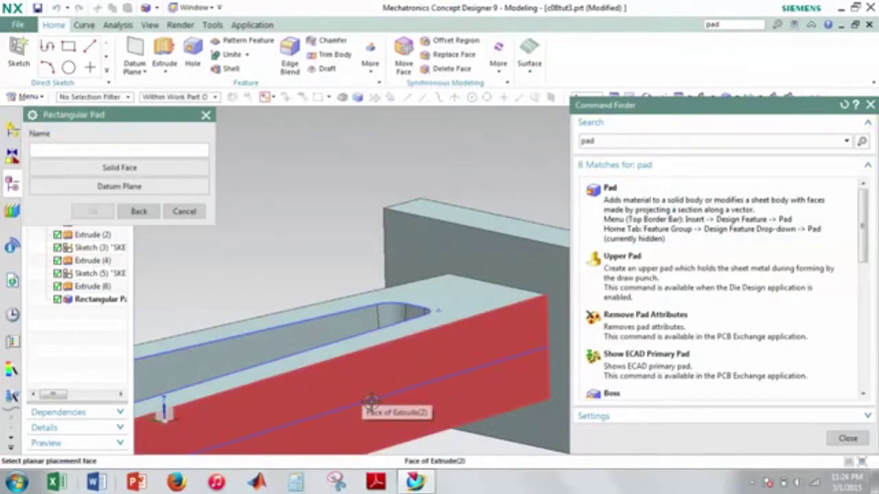
middle_click_drag(369, 402, 365, 253)
middle_click_drag(341, 355, 322, 199)
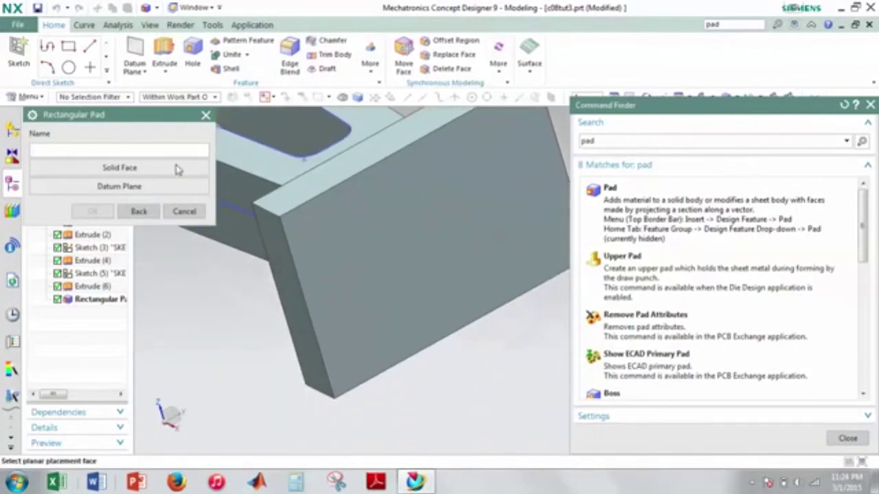
left_click(687, 212)
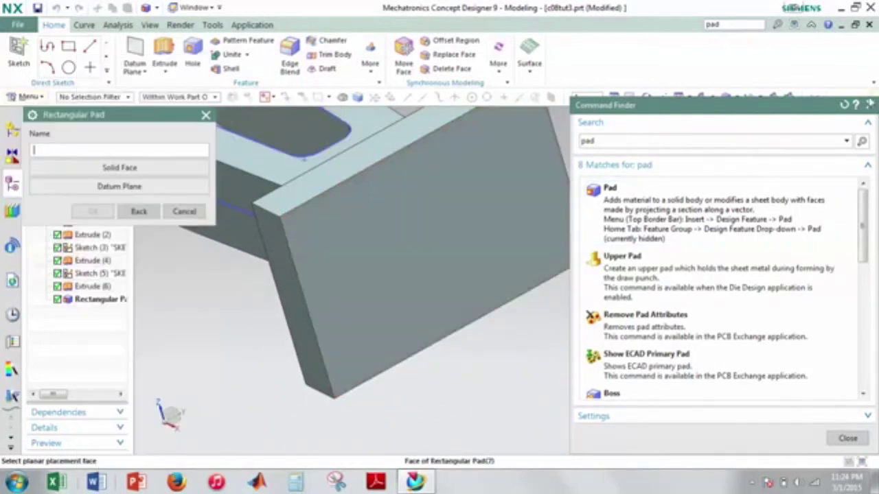
left_click(870, 104)
middle_click_drag(497, 257, 443, 222)
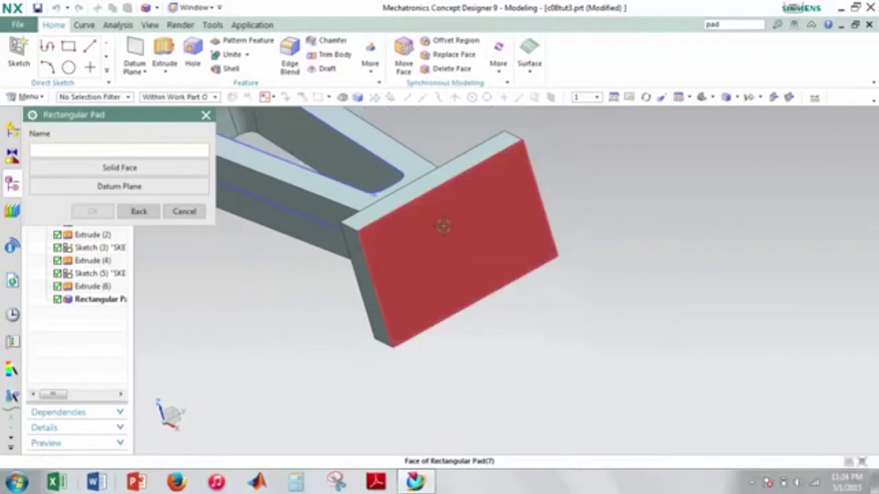
left_click(497, 285)
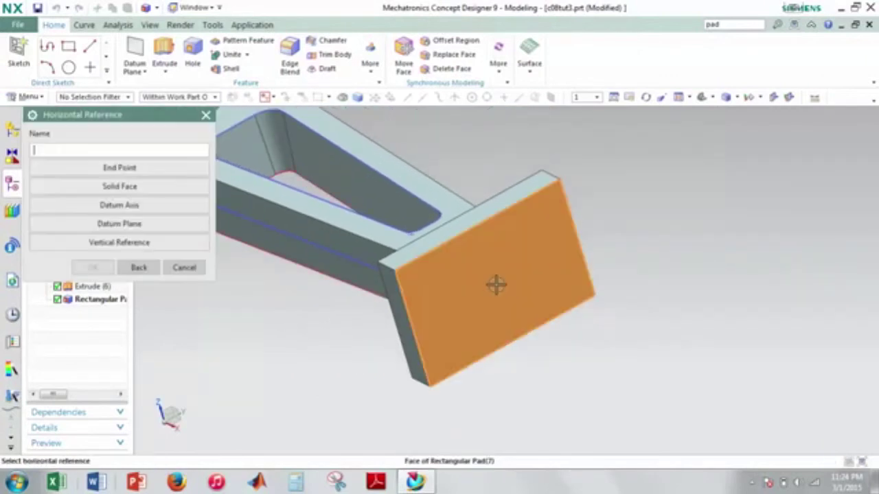
left_click(406, 303)
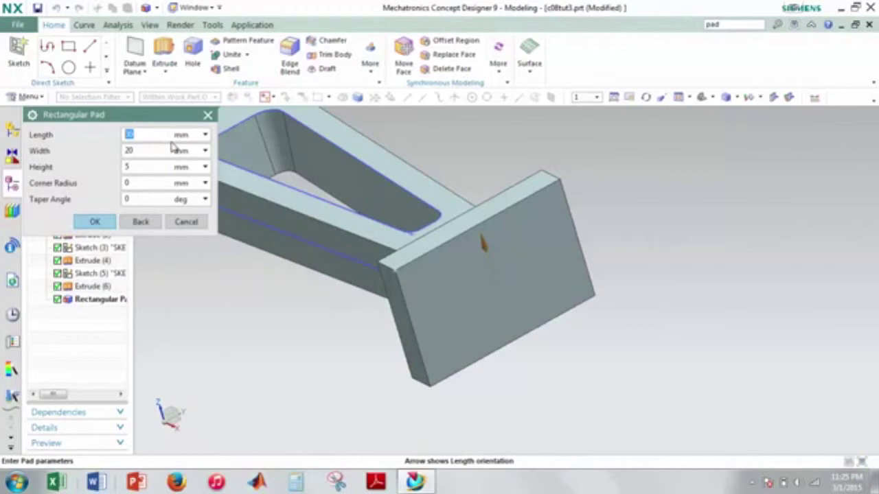
- Enter pad length 20 mm and width 8 mm
type("20")
double_click(175, 147)
type("8")
- Create the pad and fix its edge 0 mm perpendicular from the plate edge
left_click(95, 223)
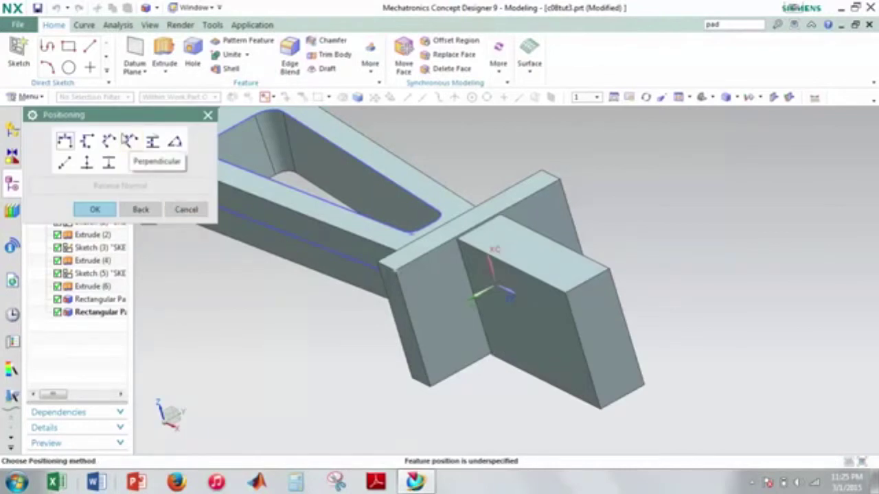
left_click(186, 208)
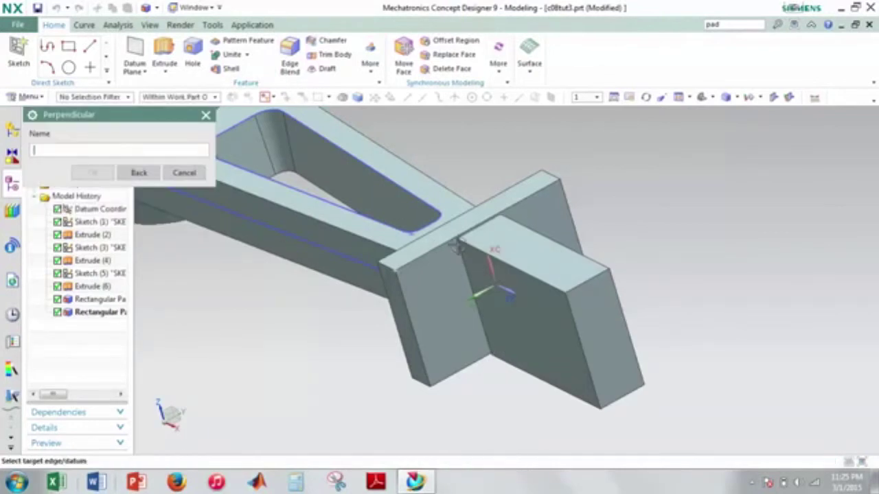
scroll(493, 255, "up", 1)
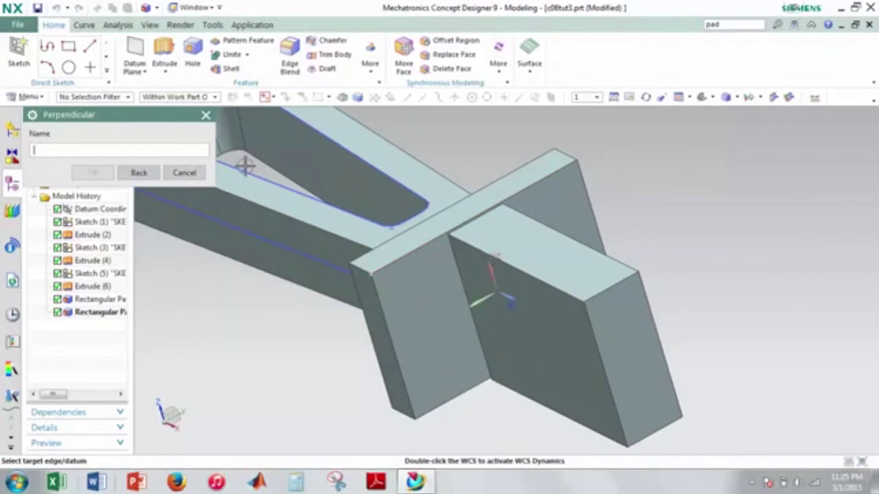
scroll(597, 275, "up", 5)
scroll(530, 253, "down", 4)
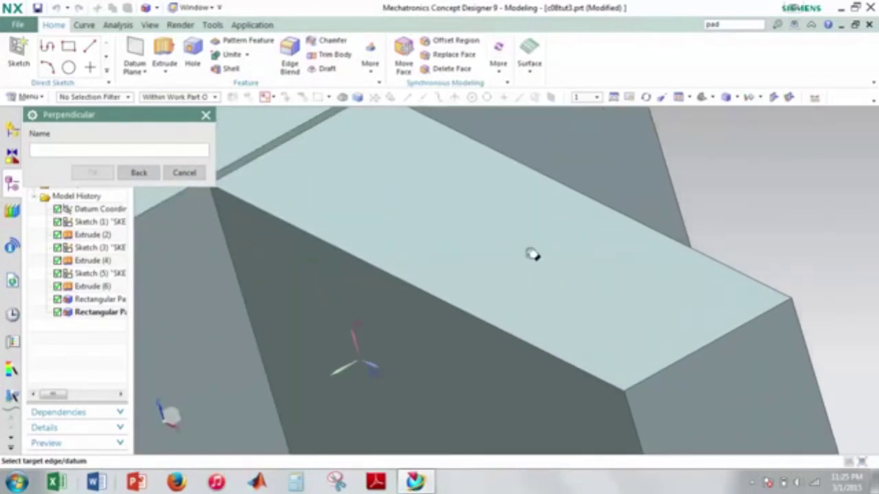
scroll(469, 249, "up", 1)
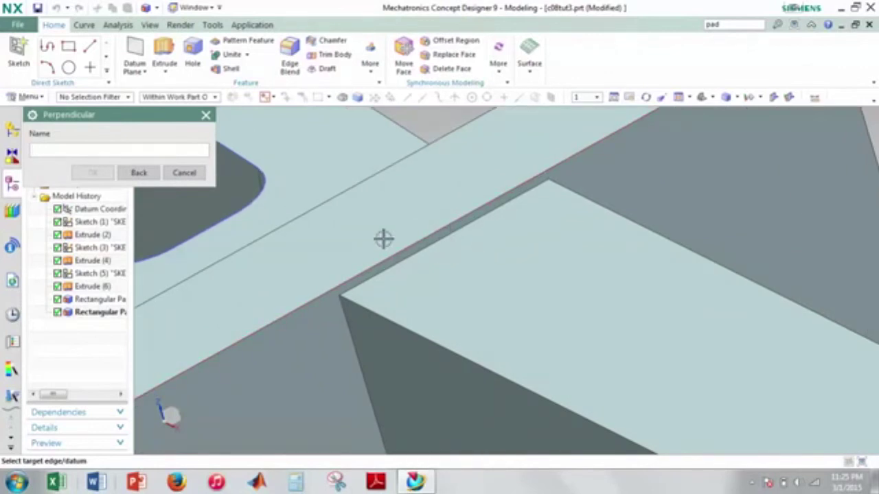
left_click(410, 244)
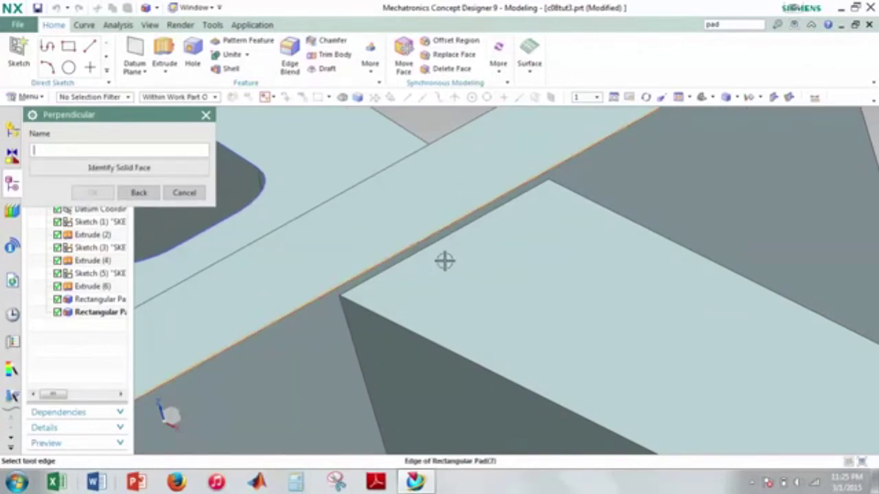
left_click(471, 265)
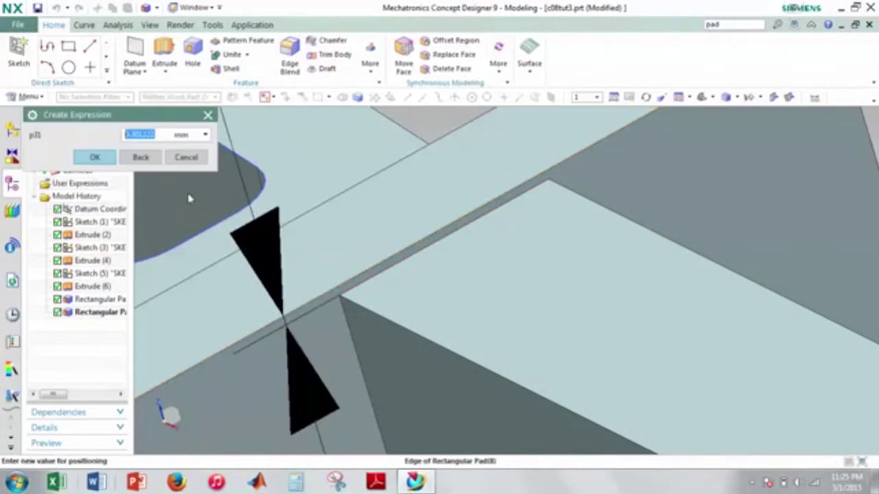
type("0")
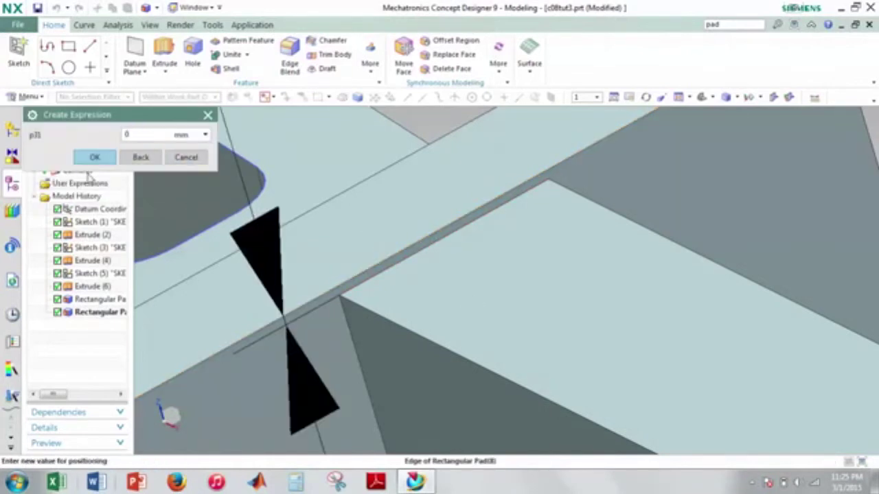
left_click(96, 157)
- Add an 11 mm perpendicular dimension from the left vertical edge and finish positioning
scroll(342, 247, "down", 3)
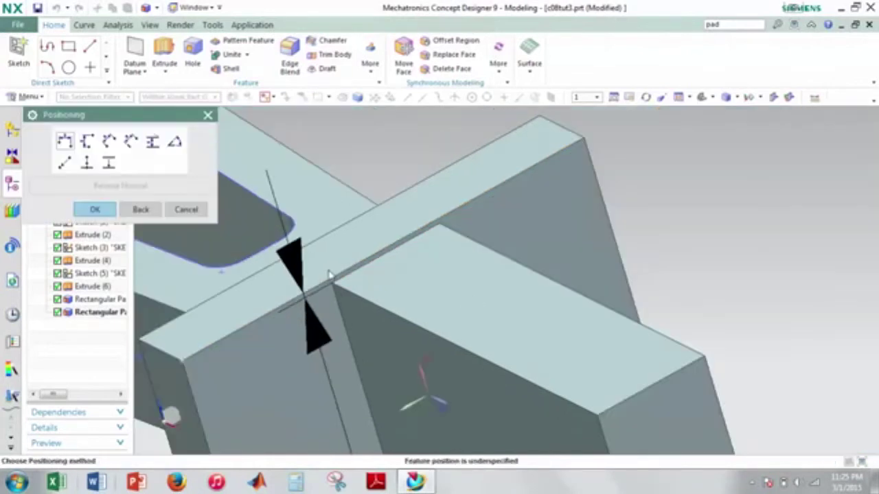
scroll(391, 325, "up", 2)
middle_click_drag(400, 281, 473, 221, "shift")
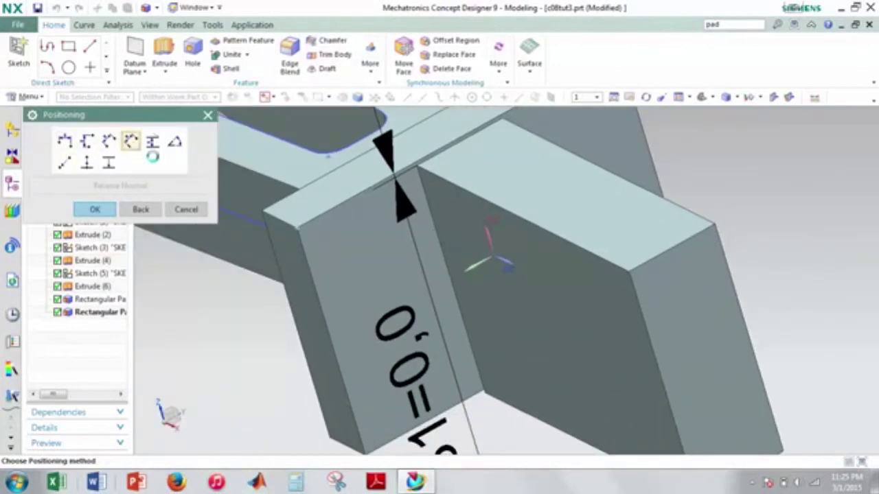
left_click(130, 141)
left_click(304, 251)
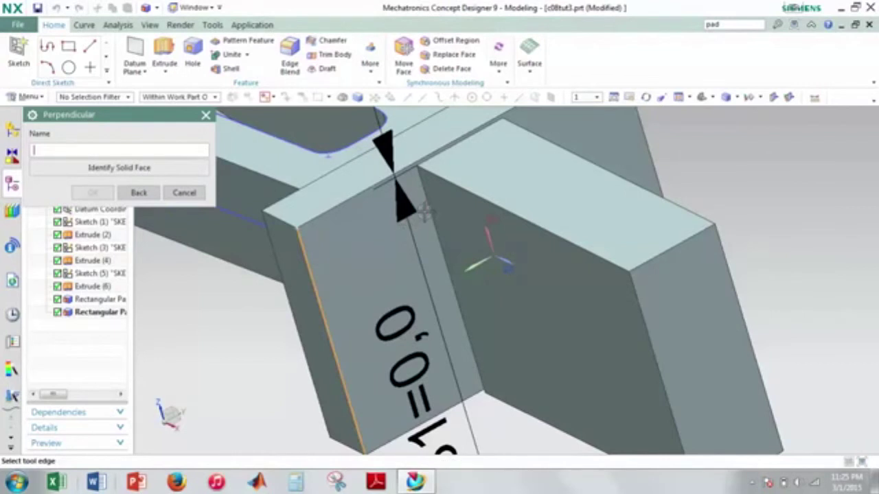
left_click(426, 211)
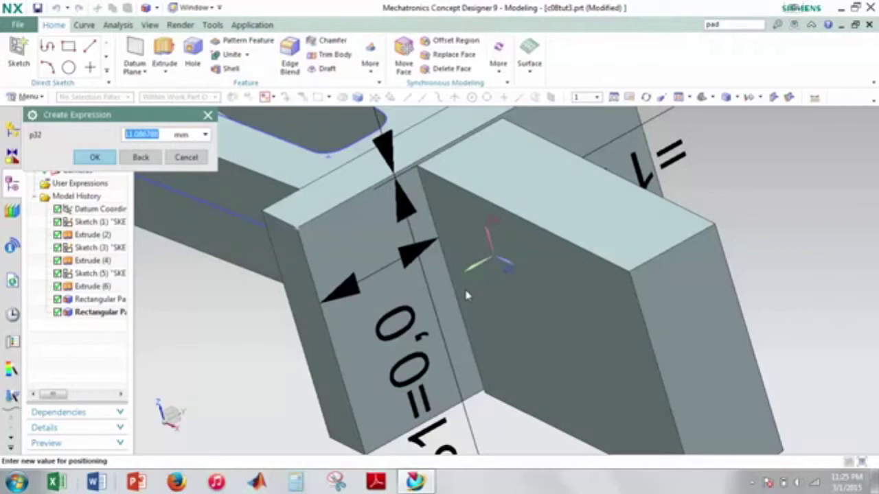
type("11")
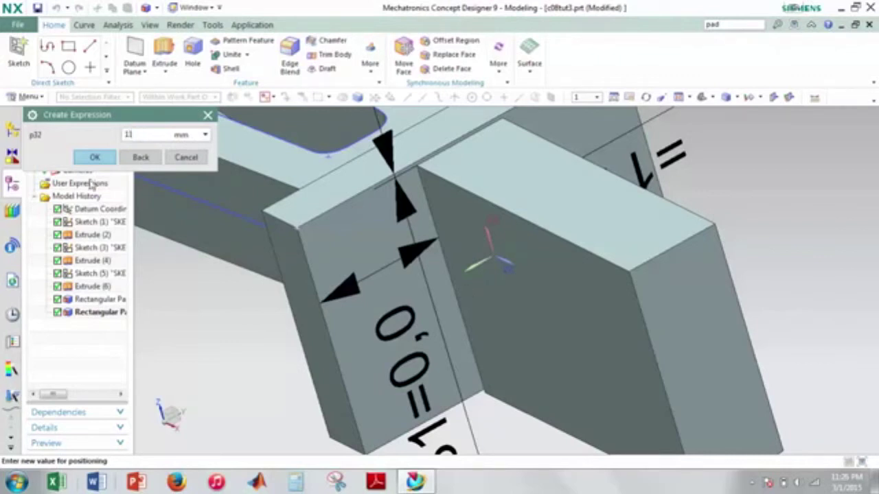
left_click(94, 158)
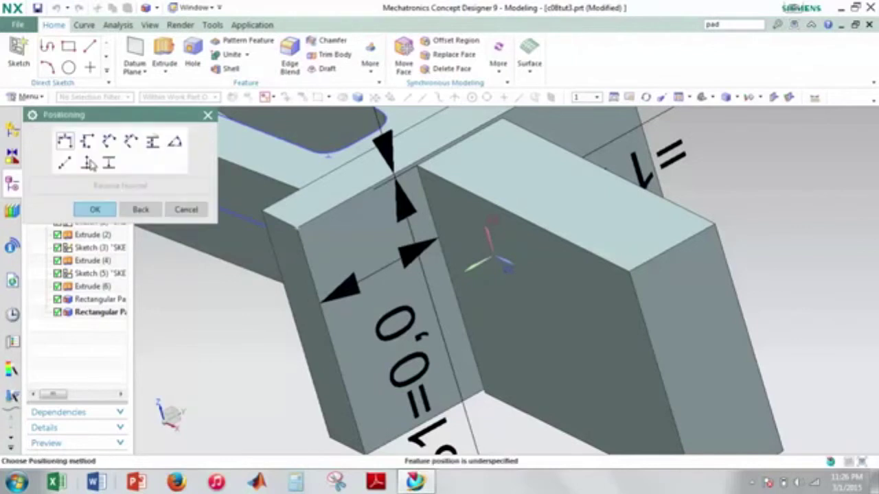
left_click(96, 209)
middle_click_drag(471, 248, 429, 291)
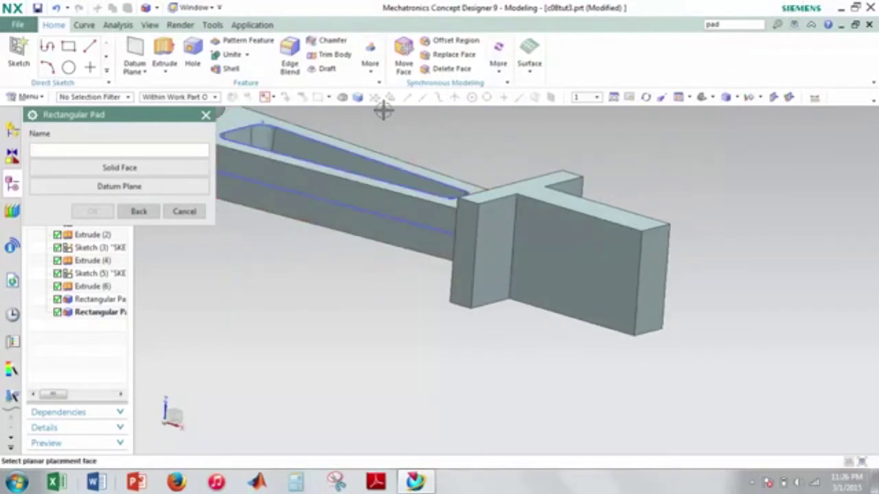
- Blend the pad's upper and lower outer end edges with a 10 mm radius
left_click(289, 60)
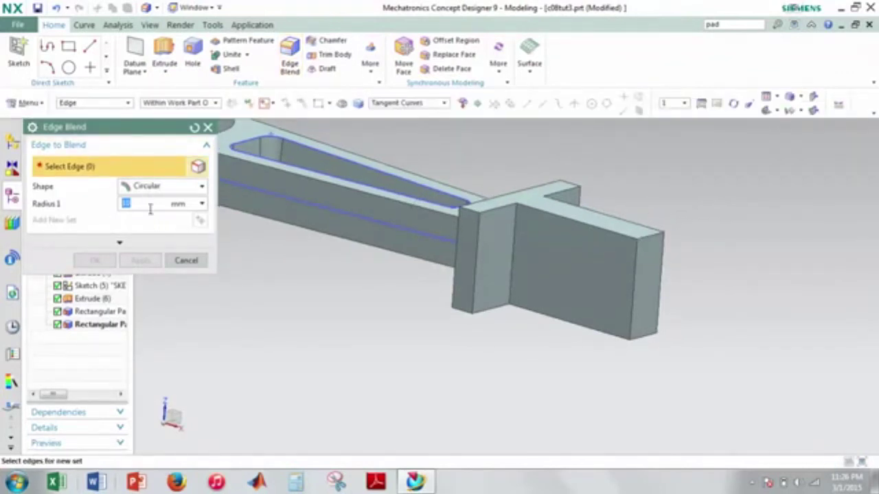
left_click(643, 237)
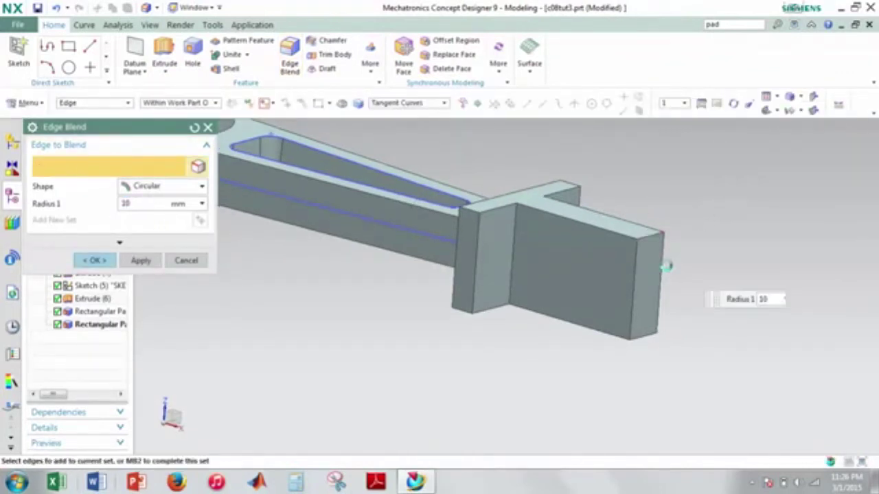
key("F8")
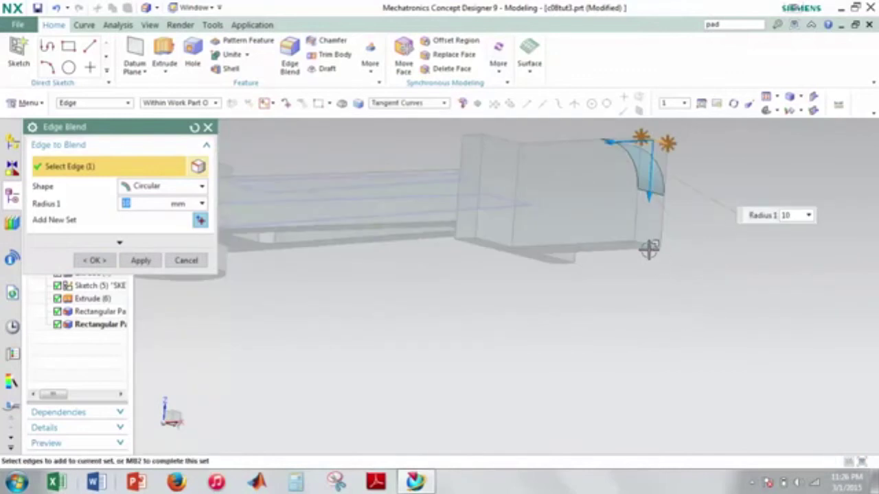
left_click(649, 243)
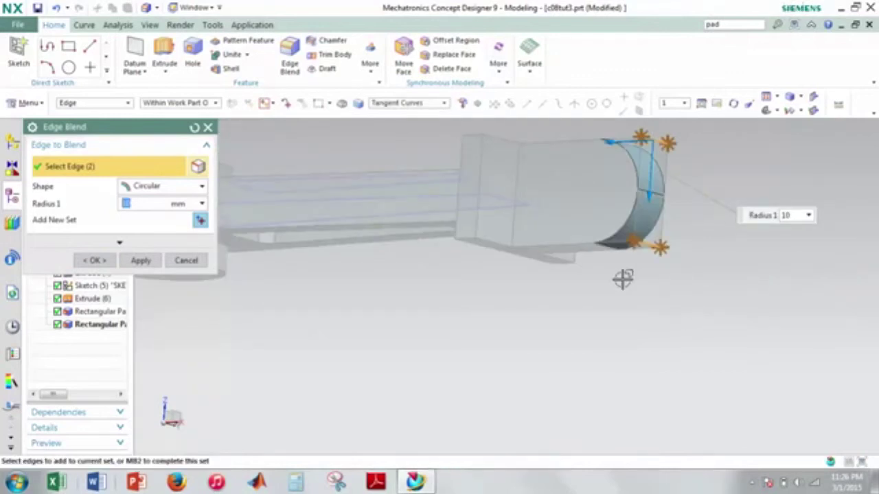
left_click(96, 260)
middle_click_drag(436, 300, 397, 300)
middle_click_drag(308, 267, 429, 386)
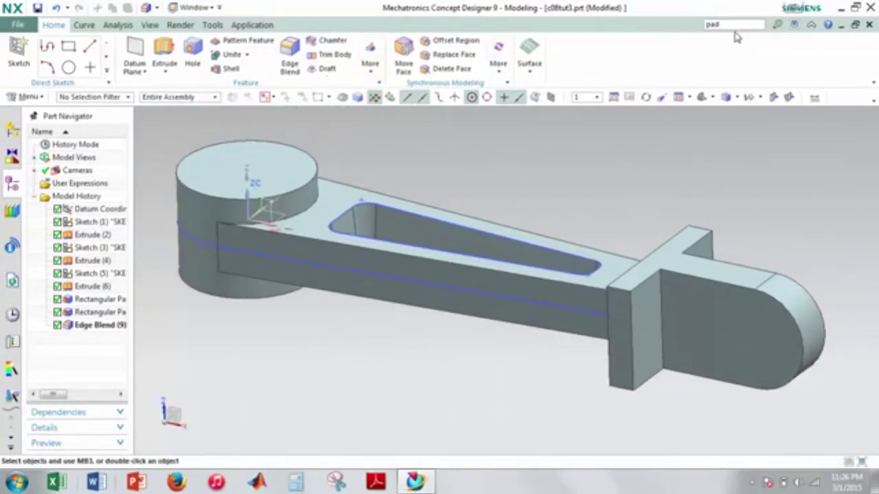
- Search 'PO' for the Pocket command, choose Cylindrical, and select the boss's top face
type("POCKET")
key("Return")
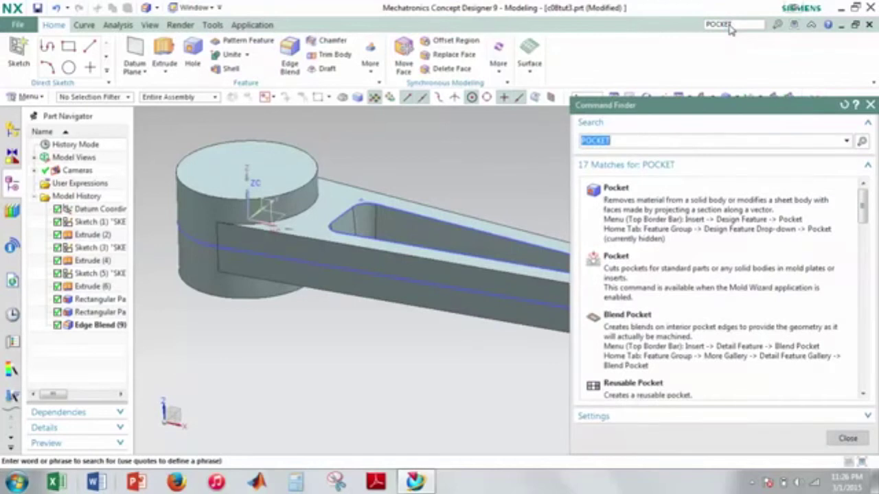
mouse_move(652, 209)
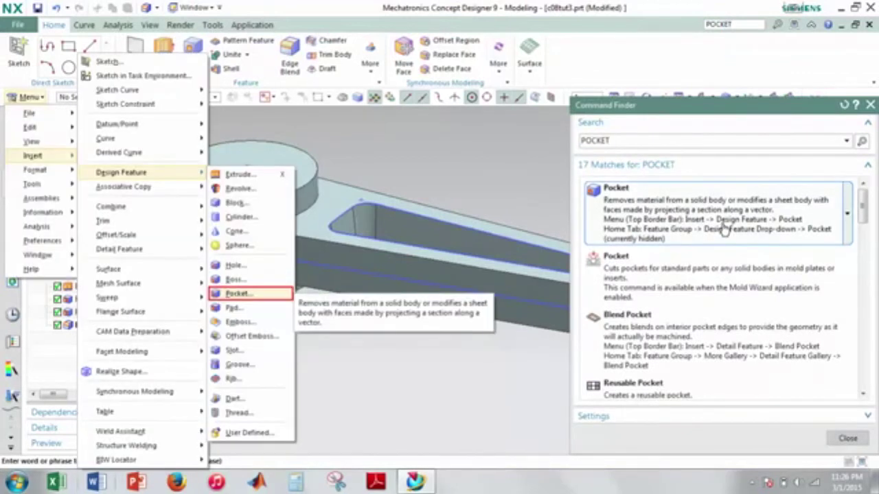
left_click(694, 224)
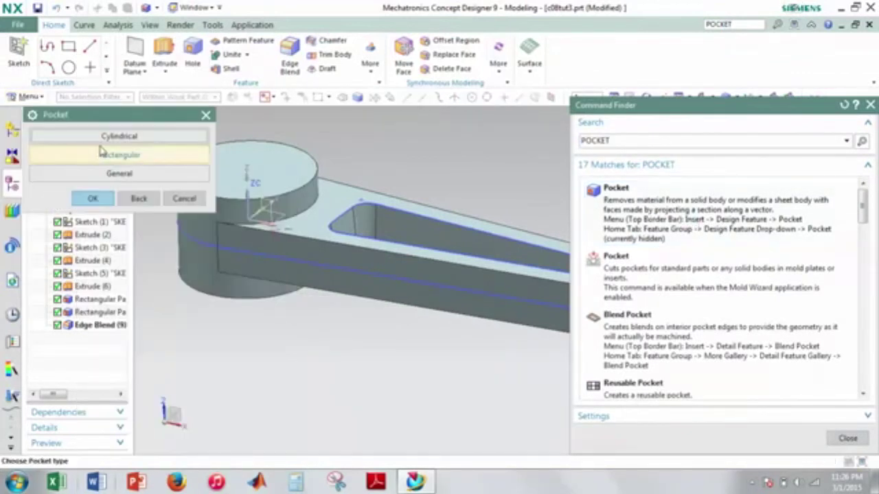
left_click(149, 140)
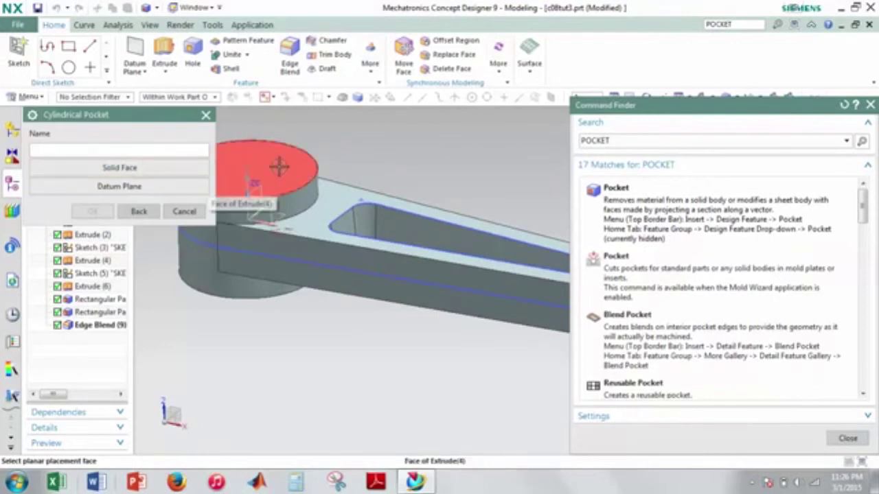
scroll(295, 168, "up", 2)
middle_click_drag(359, 151, 467, 208)
scroll(435, 174, "up", 3)
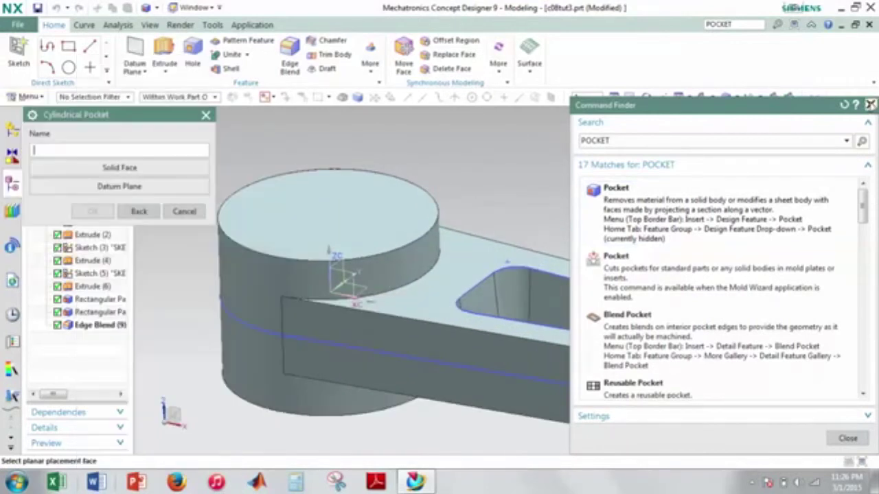
left_click(870, 105)
middle_click_drag(516, 190, 620, 208, "shift")
left_click(405, 213)
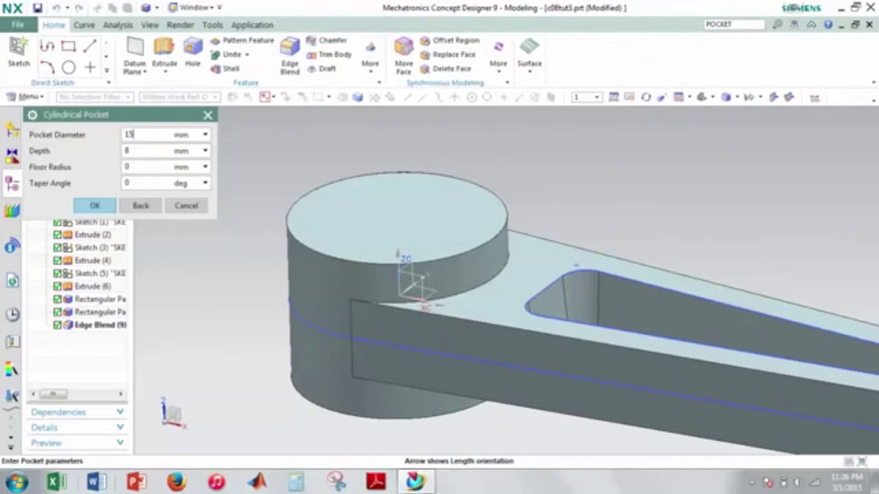
- Size the pocket at 15 mm diameter and centre it on the boss edge's arc centre
double_click(134, 150)
left_click(99, 207)
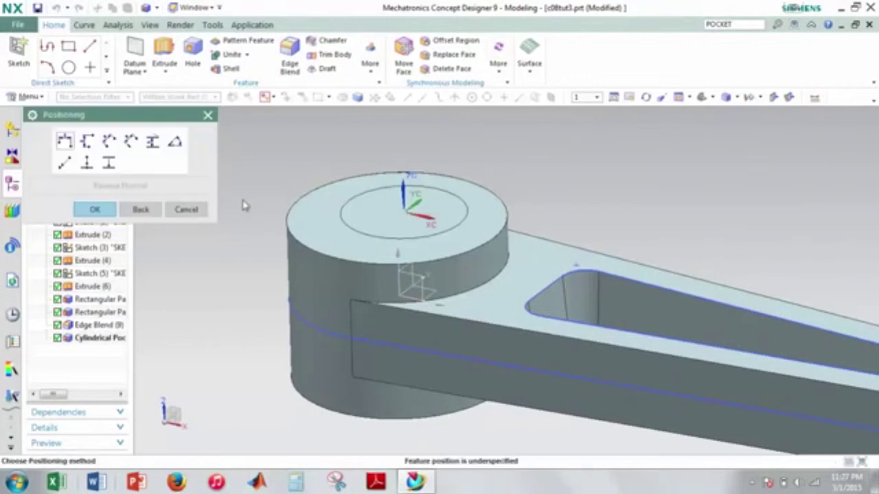
left_click(64, 165)
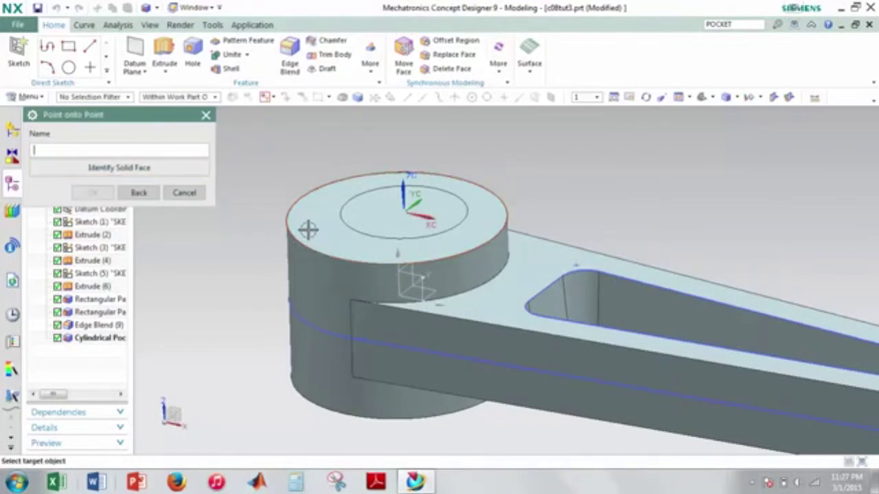
left_click(341, 258)
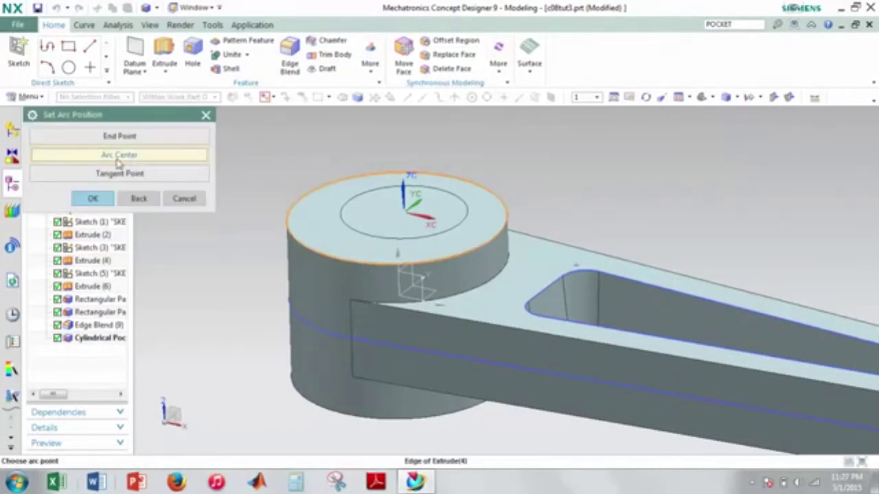
left_click(128, 160)
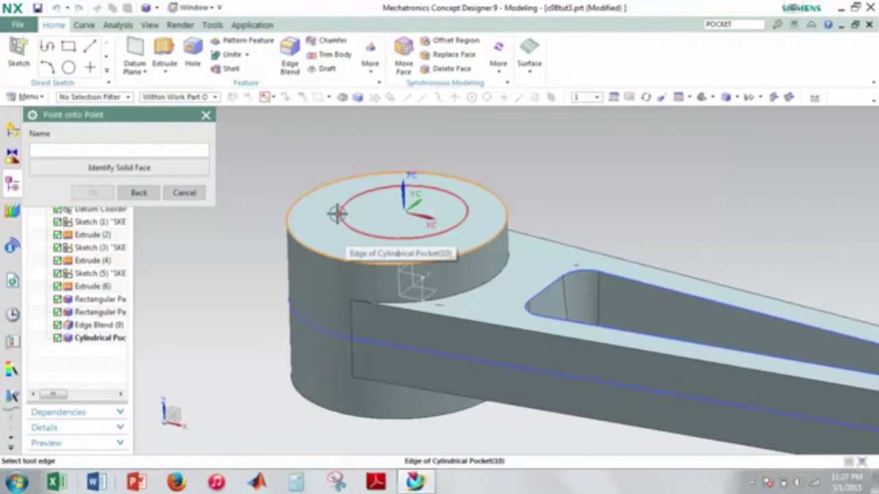
left_click(363, 229)
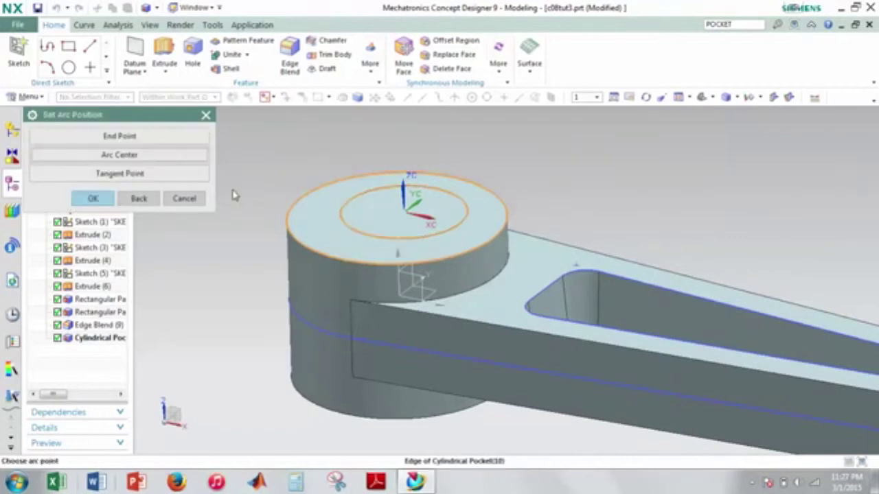
left_click(174, 157)
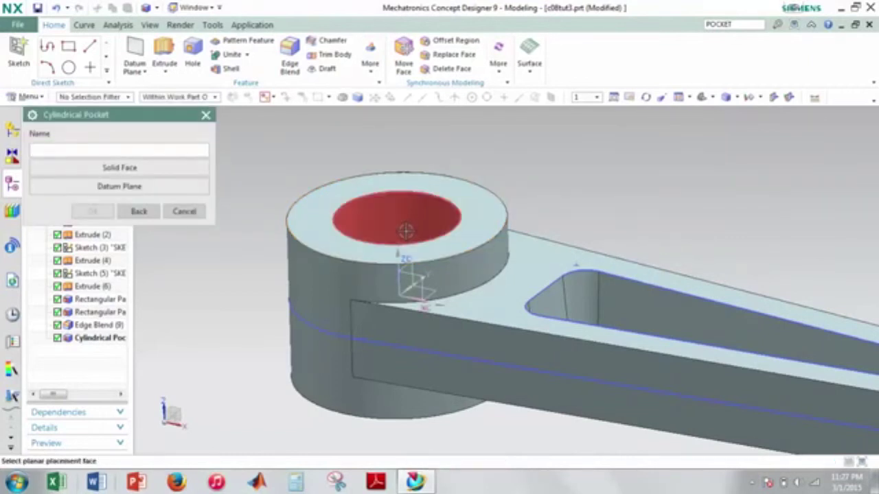
middle_click_drag(402, 230, 394, 273)
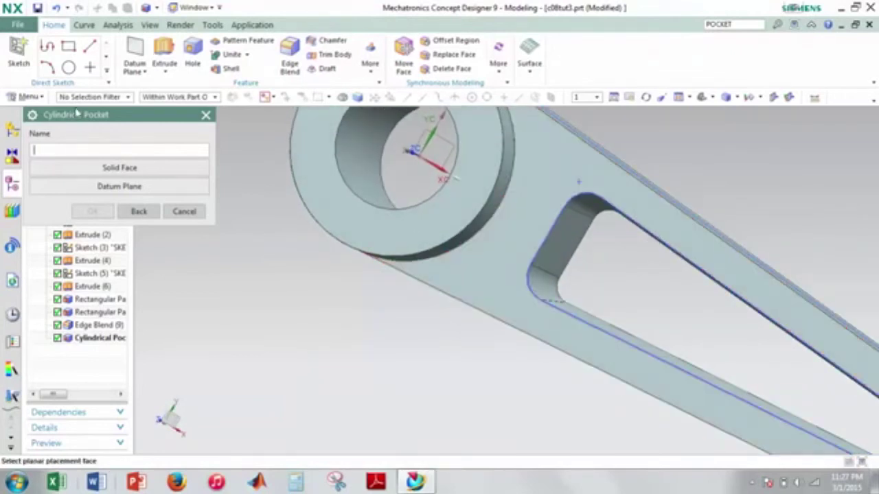
- Place a second cylindrical pocket on the rounded end face, 12 mm diameter and 20 mm deep
left_click_drag(124, 115, 199, 174)
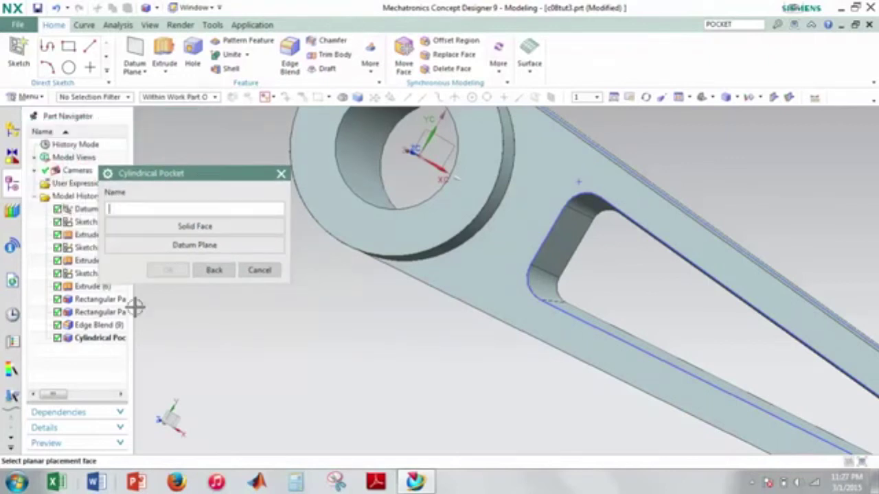
scroll(484, 297, "down", 3)
middle_click_drag(514, 366, 414, 298)
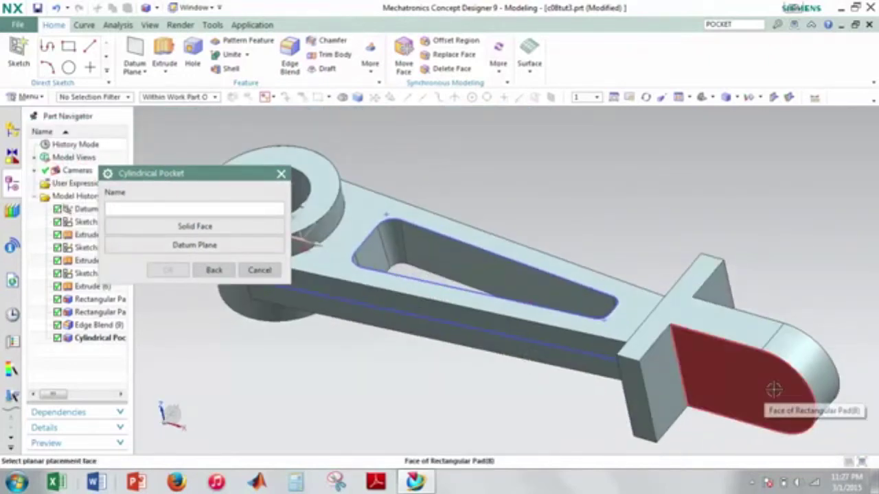
left_click(771, 389)
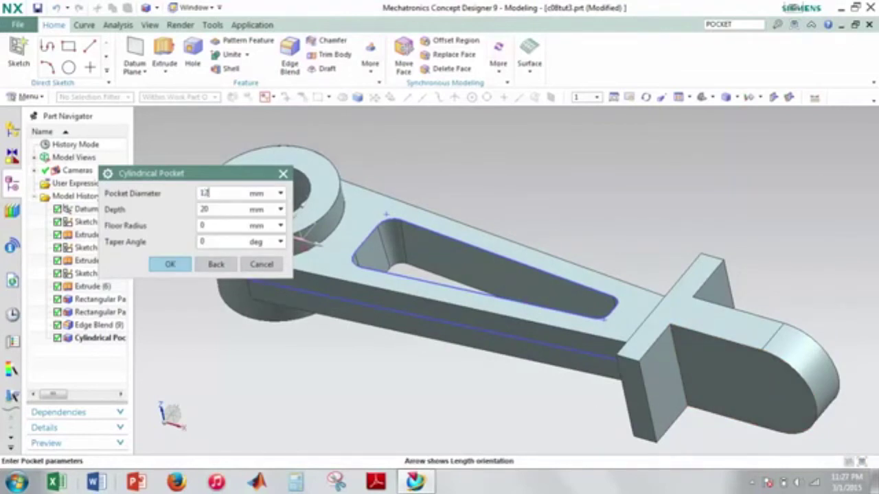
double_click(222, 210)
left_click(172, 266)
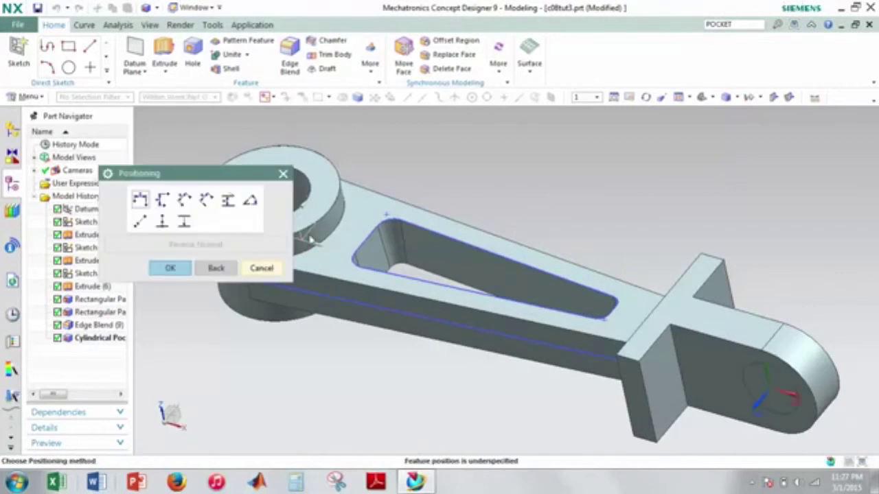
- Centre the hole on the rounded end's arc centre using Point onto Point
left_click(139, 221)
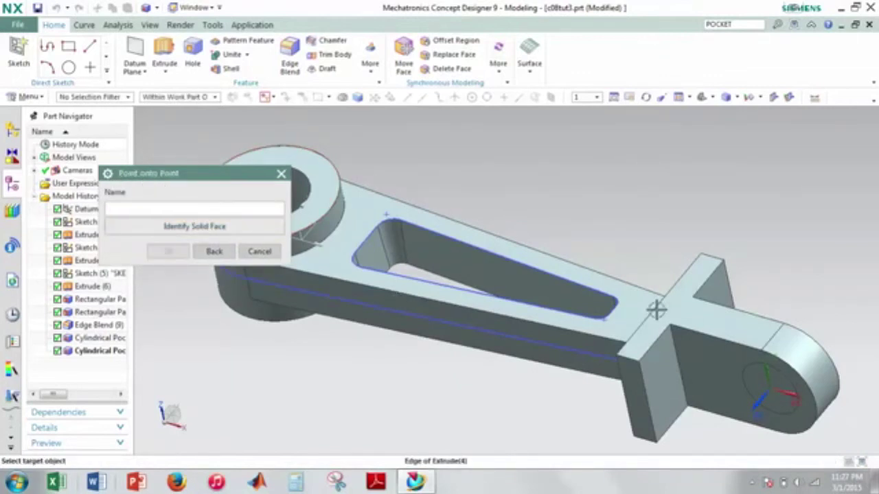
left_click(802, 376)
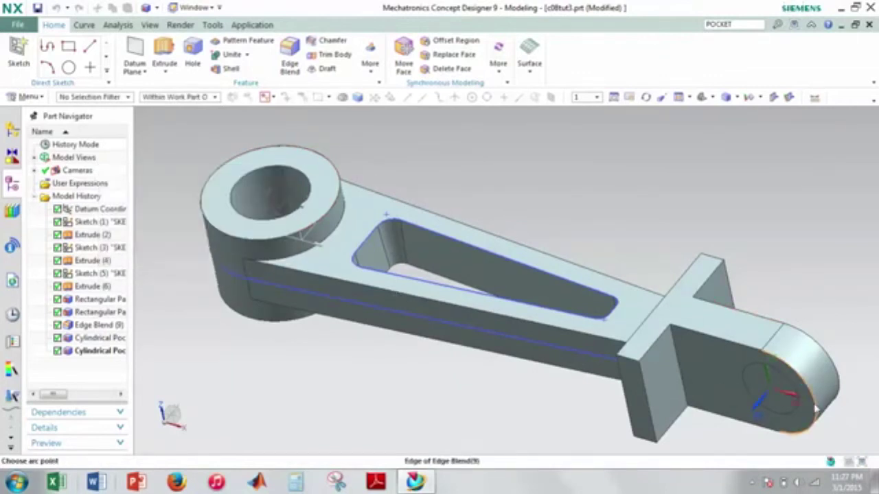
left_click(183, 211)
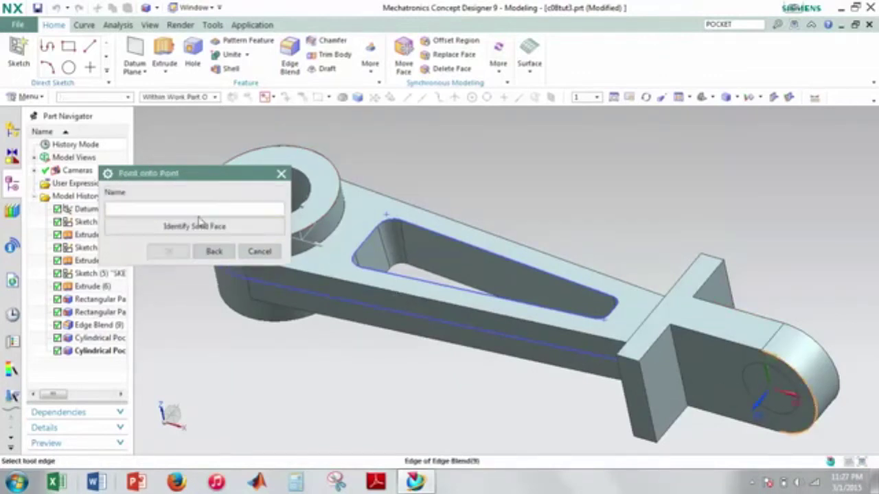
left_click(745, 375)
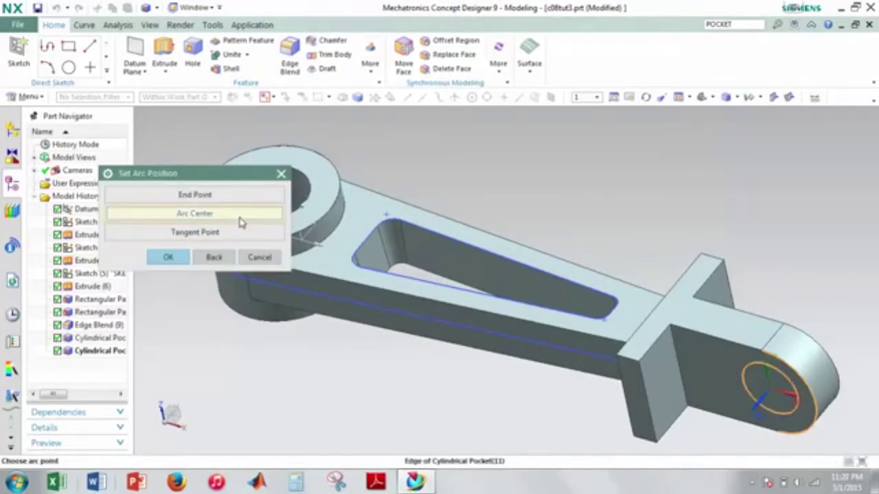
scroll(771, 412, "up", 4)
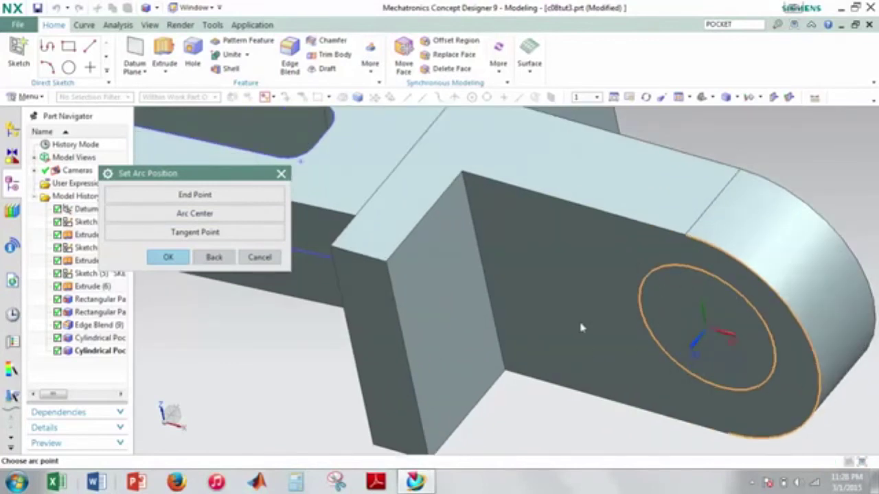
middle_click_drag(581, 328, 614, 291)
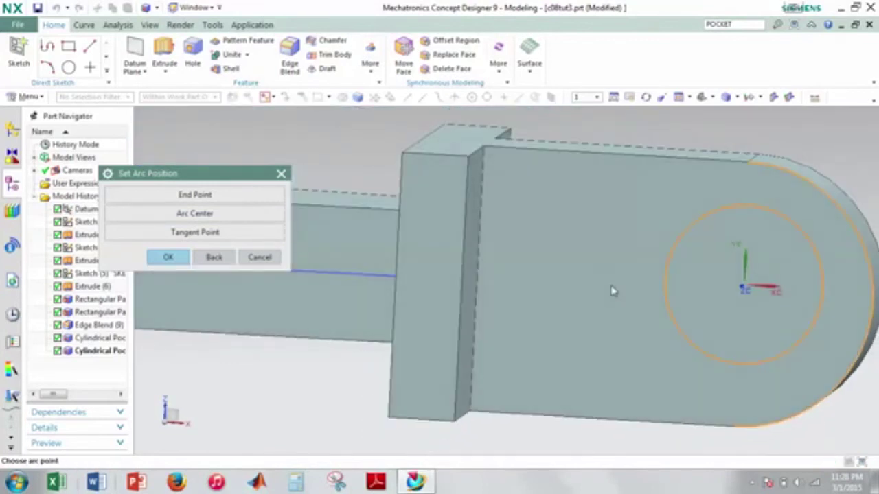
key("F8")
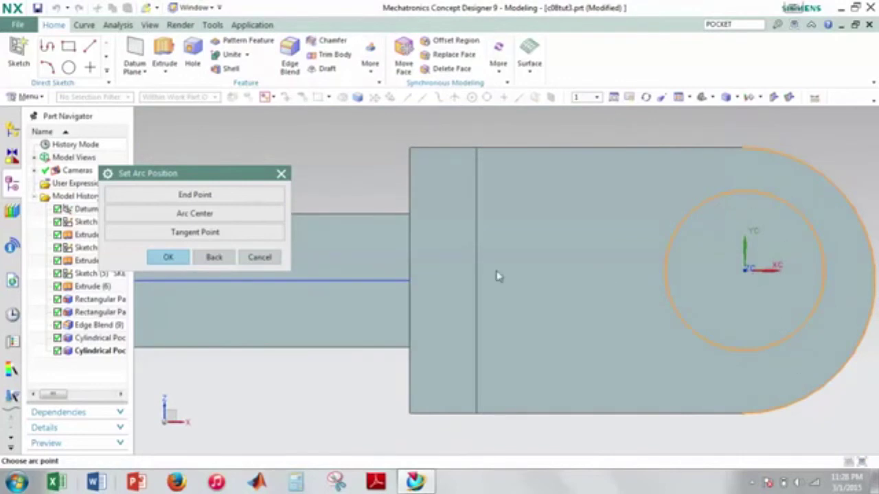
left_click(195, 214)
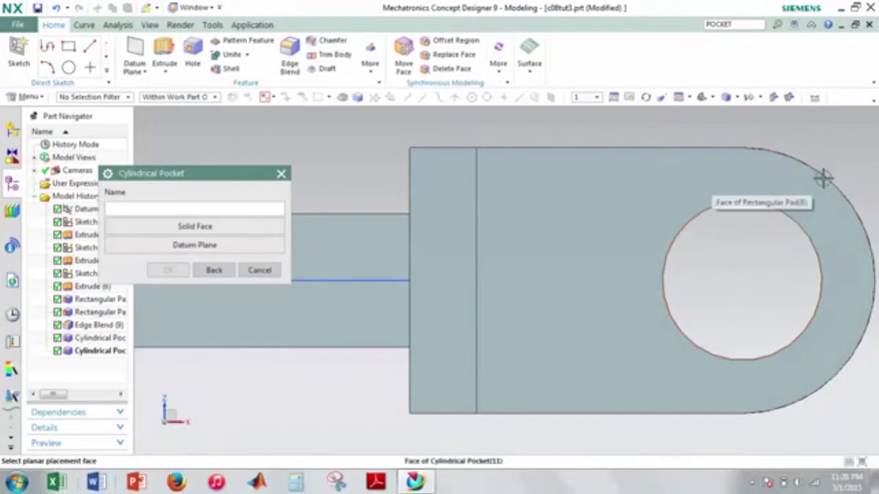
scroll(708, 277, "down", 1)
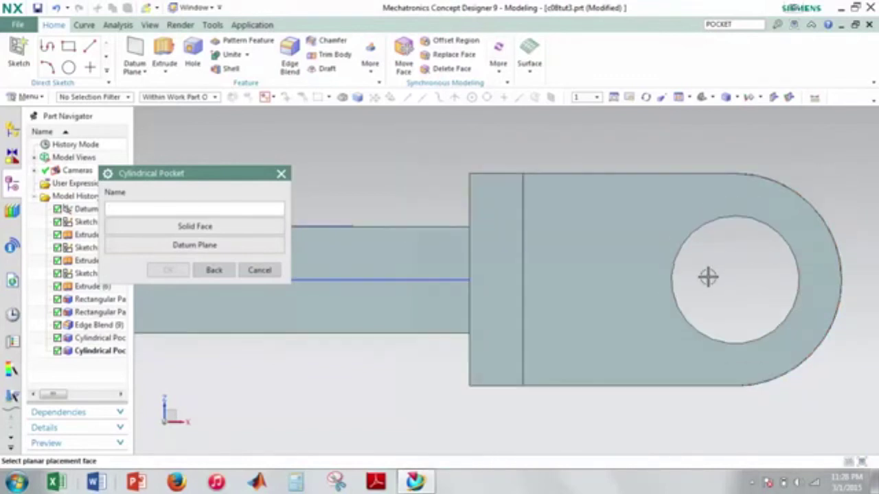
middle_click_drag(718, 271, 396, 227)
- Finish the pocket, fit the link in view, and hide everything except the solid bodies
left_click(281, 174)
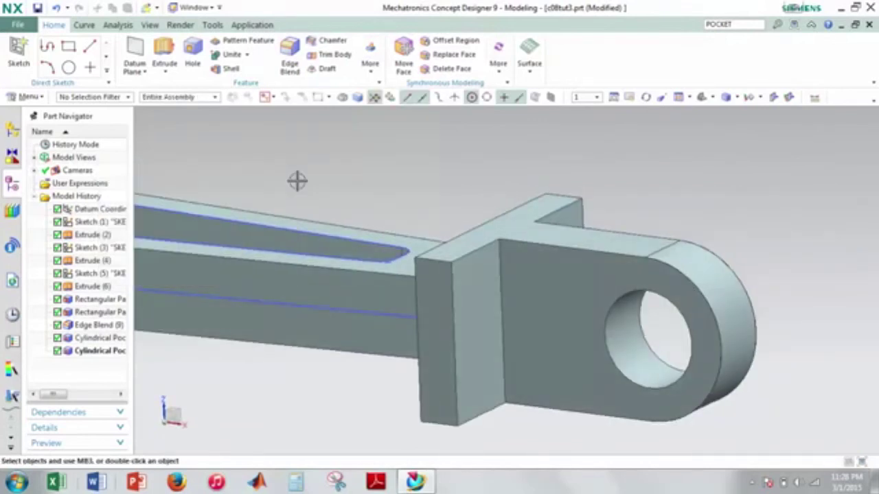
key("ctrl+f")
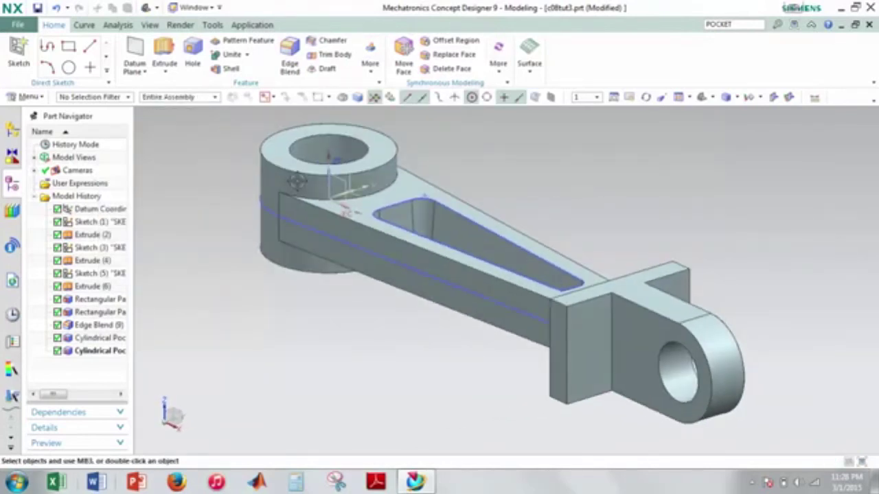
key("ctrl+w")
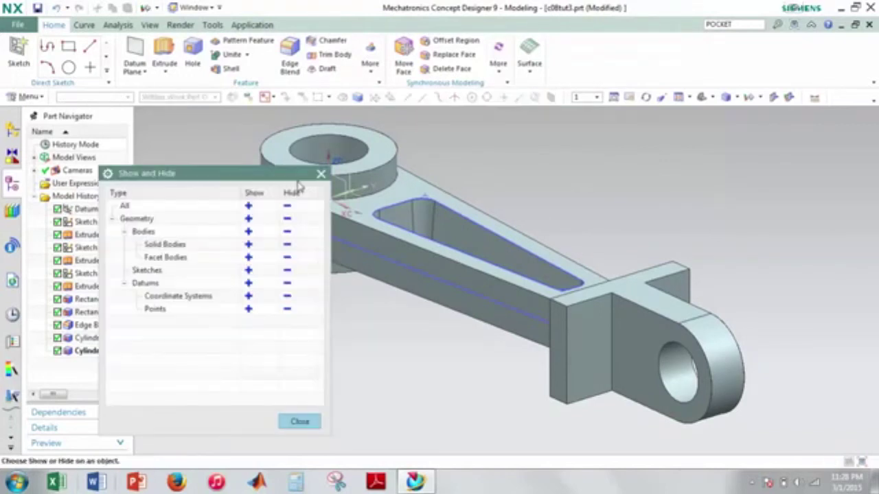
left_click(289, 206)
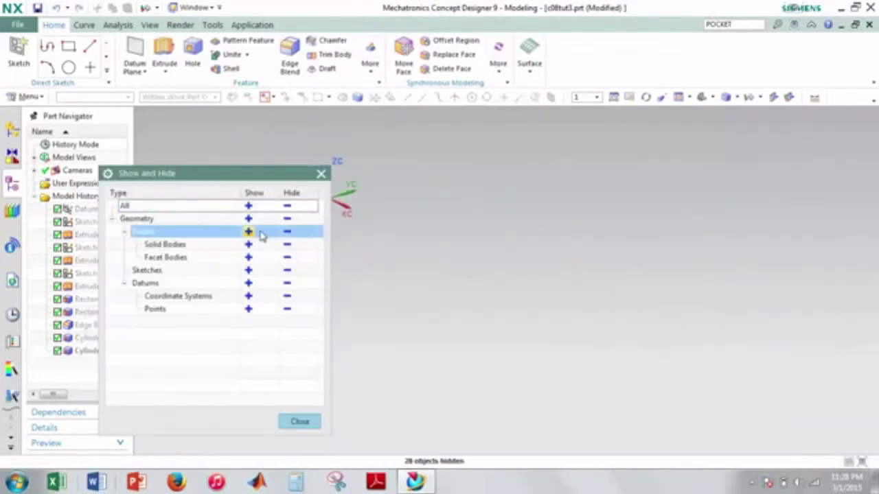
left_click(248, 233)
left_click(320, 174)
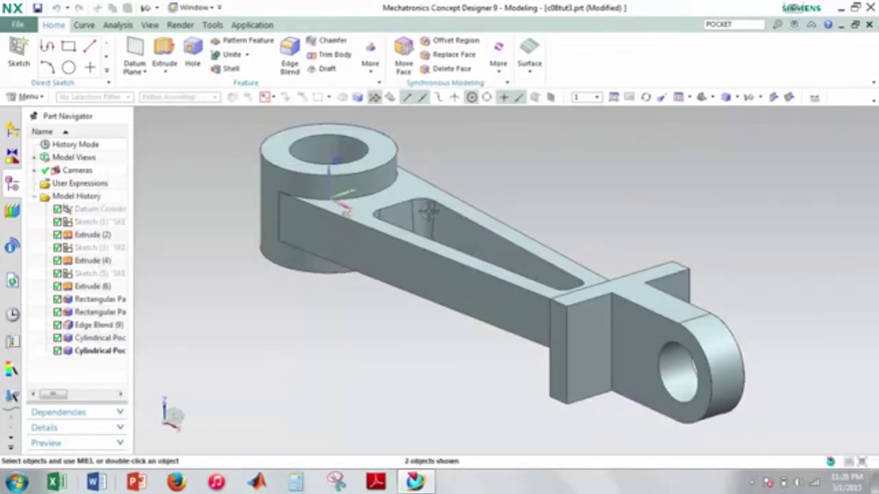